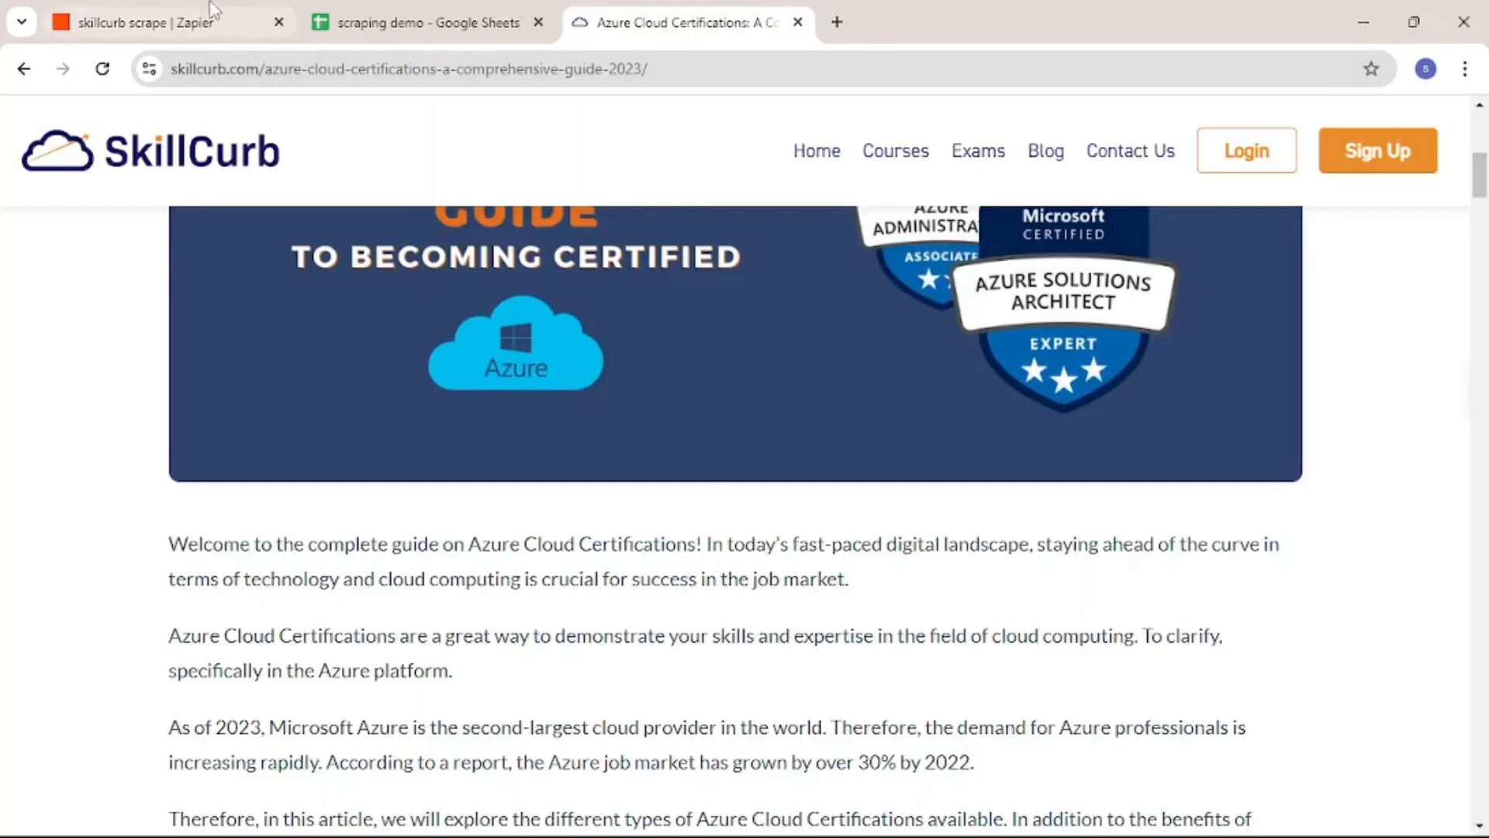
Examine the finished skillcurb scrape Zap's steps and the Azure Cloud Certifications article it scrapes
left_click(225, 22)
left_click_drag(931, 548, 929, 492)
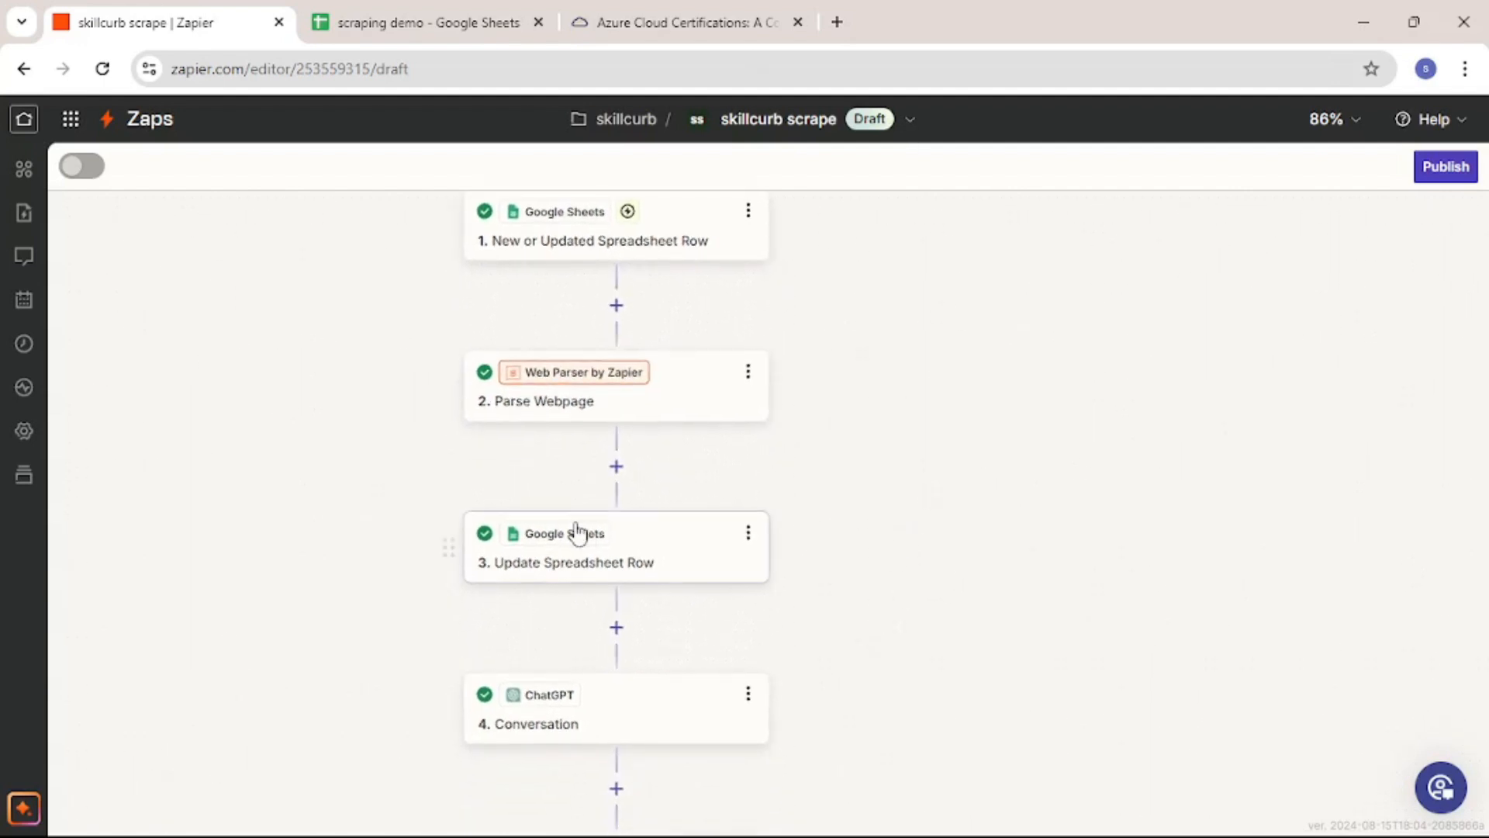
scroll(934, 568, "down", 3)
left_click(648, 22)
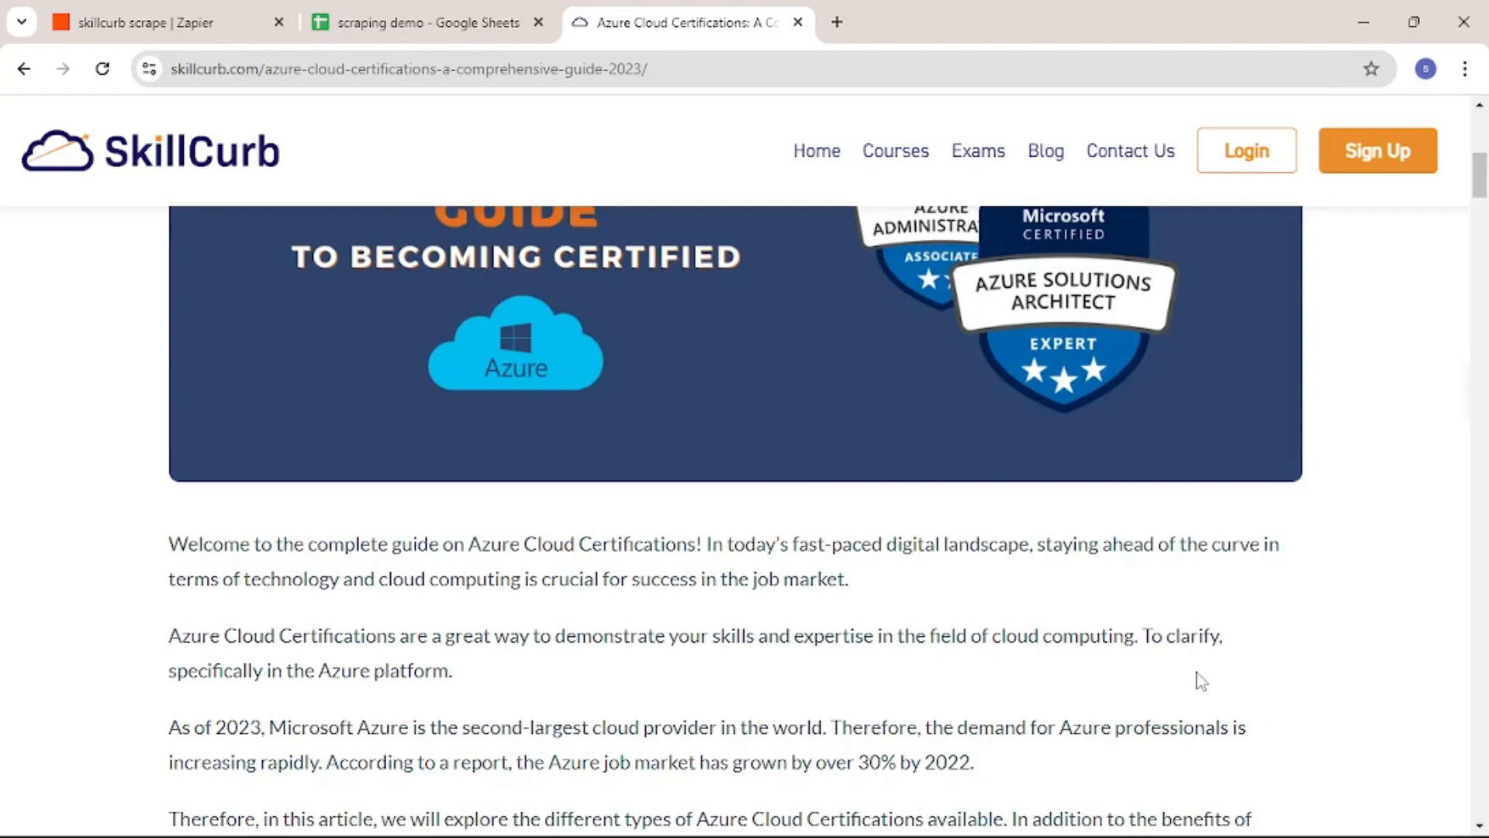
left_click(483, 11)
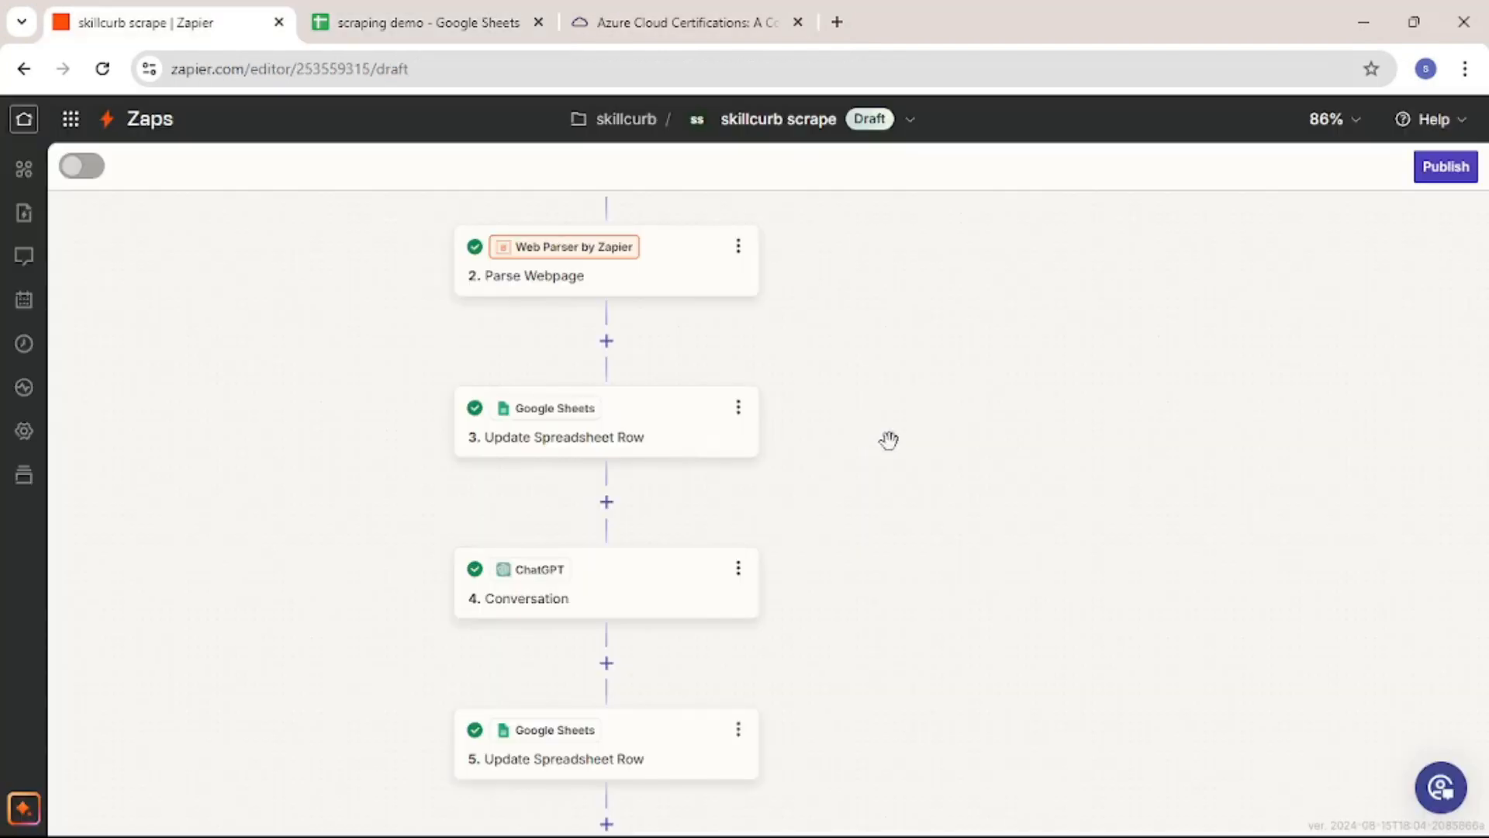
scroll(930, 464, "up", 2)
scroll(931, 463, "up", 1)
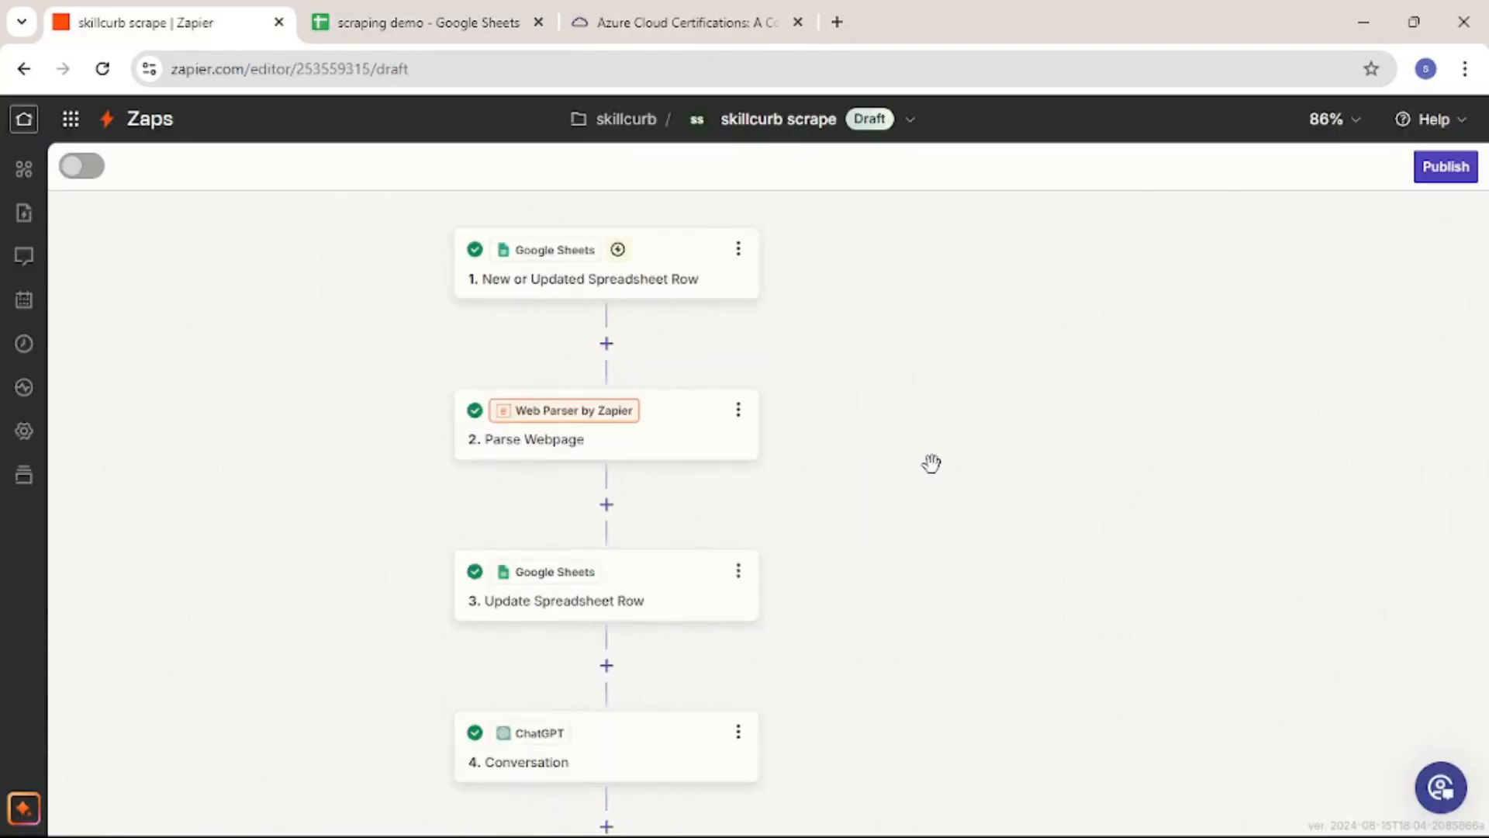
scroll(931, 463, "down", 1)
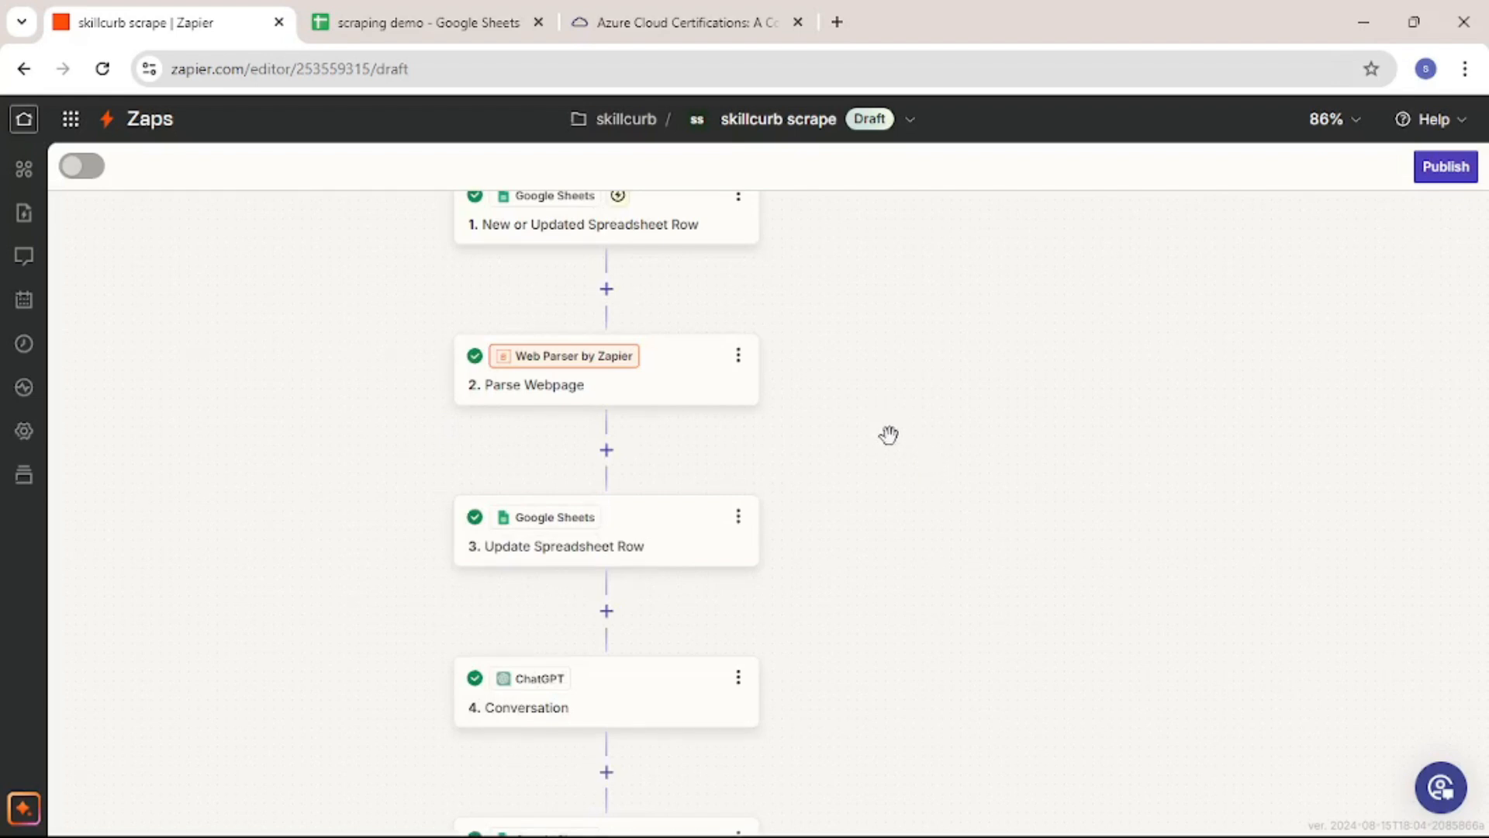
scroll(908, 412, "down", 1)
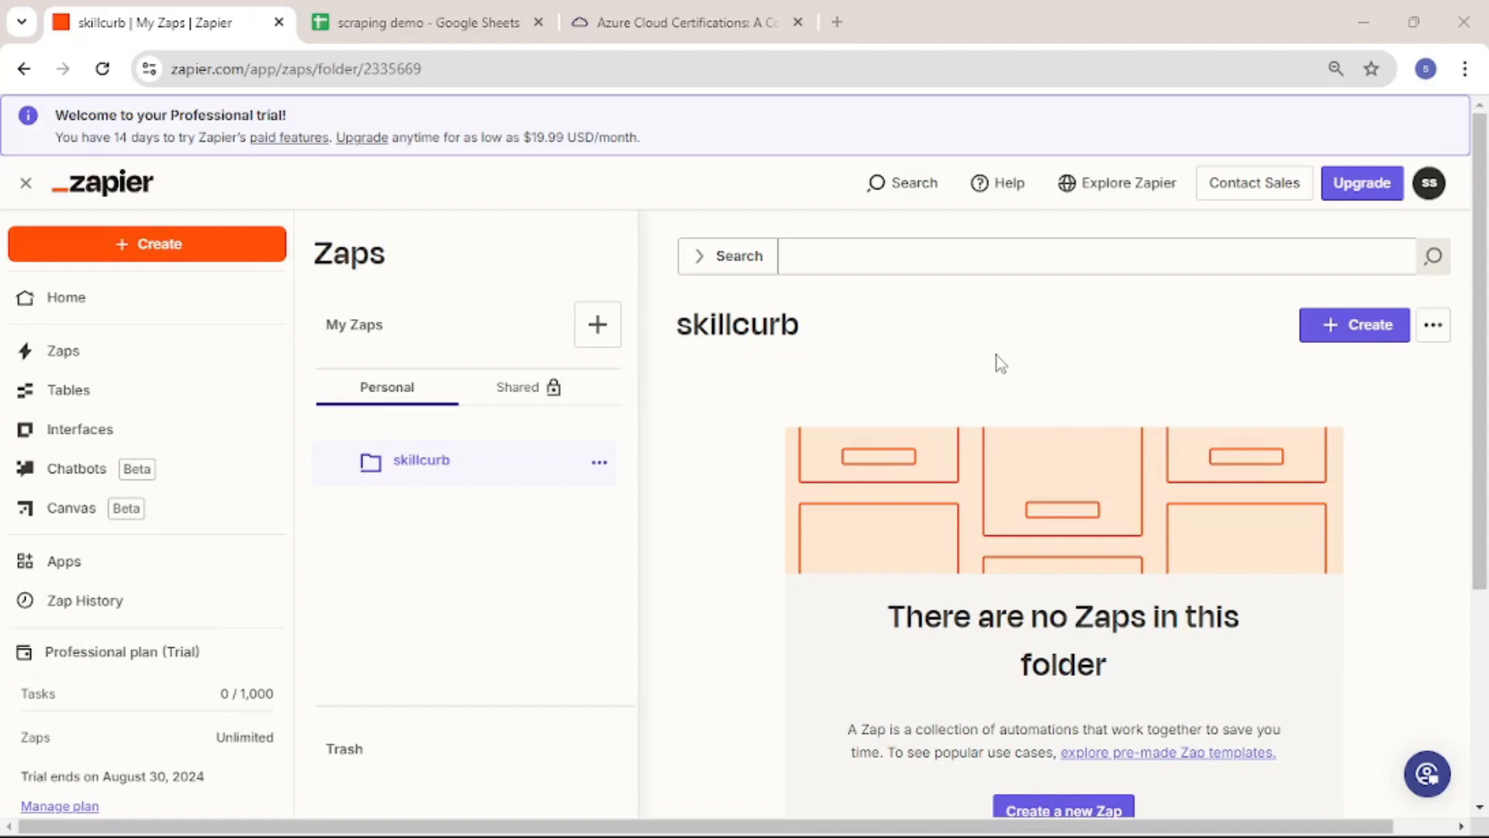
Examine the url, Raw and Rewrite columns of the scraping demo spreadsheet alongside the source article's text
left_click(448, 14)
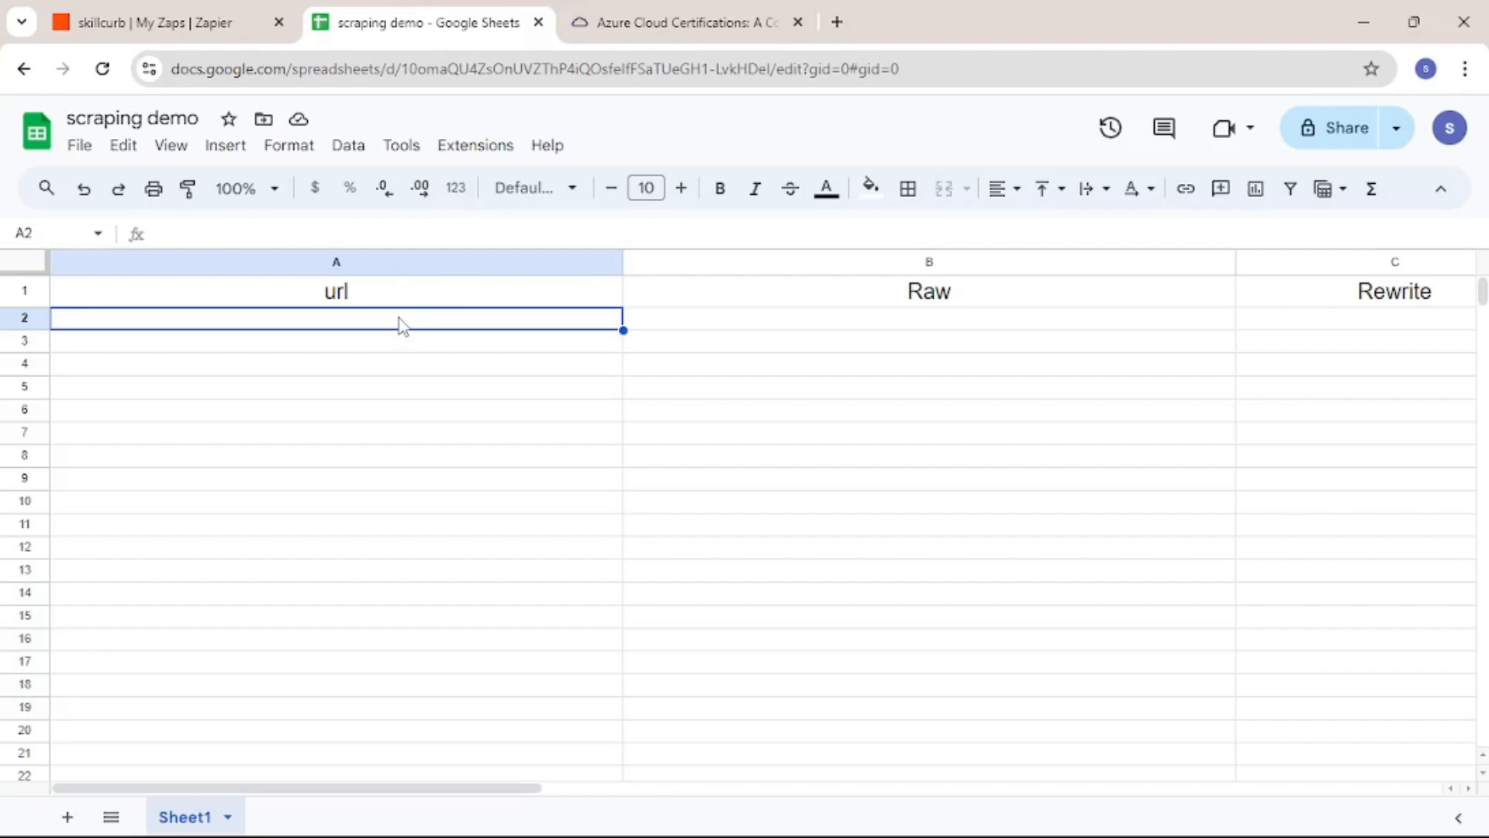
left_click(408, 350)
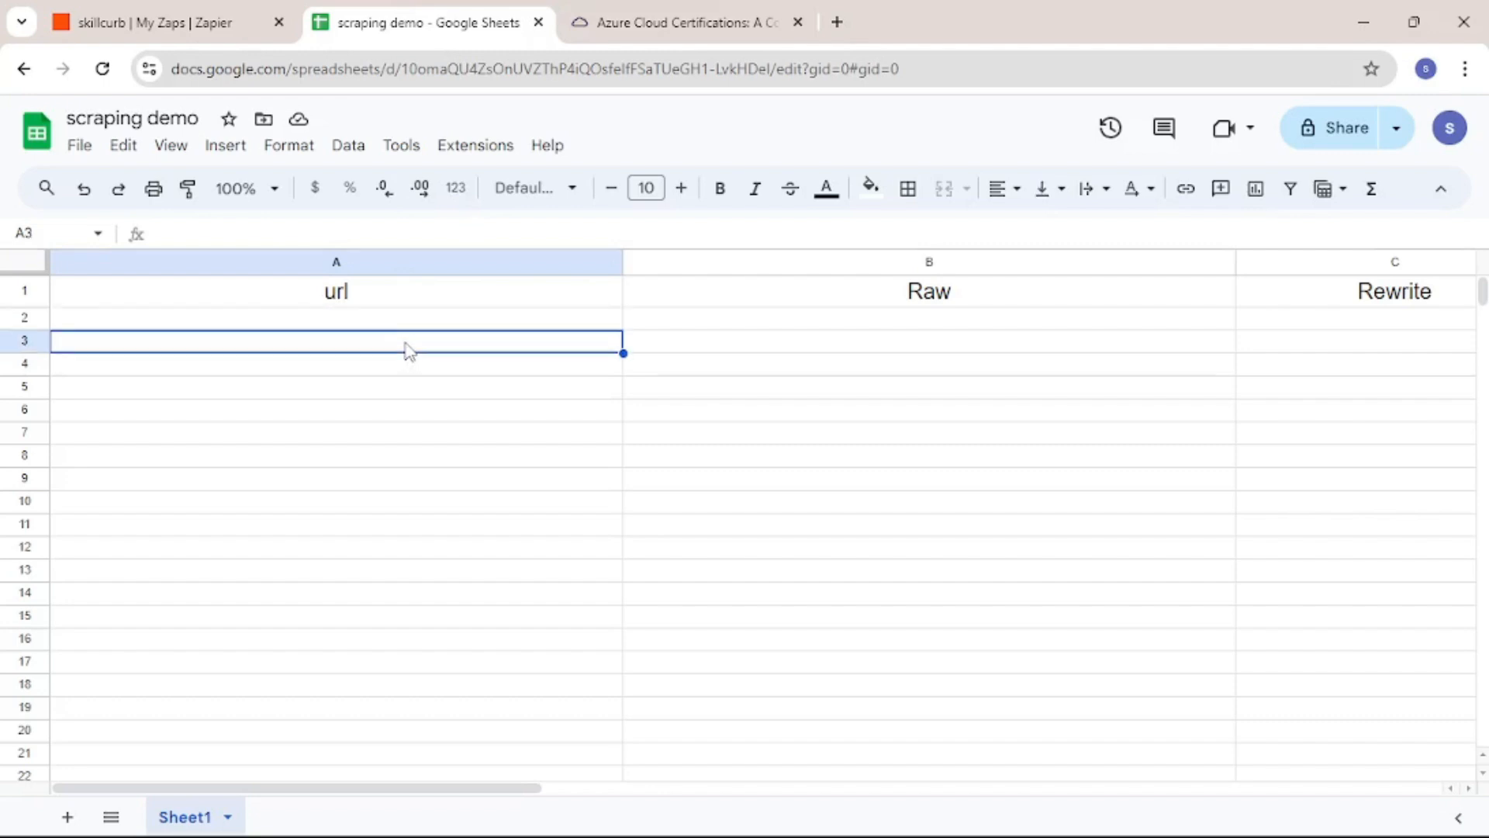
left_click(617, 29)
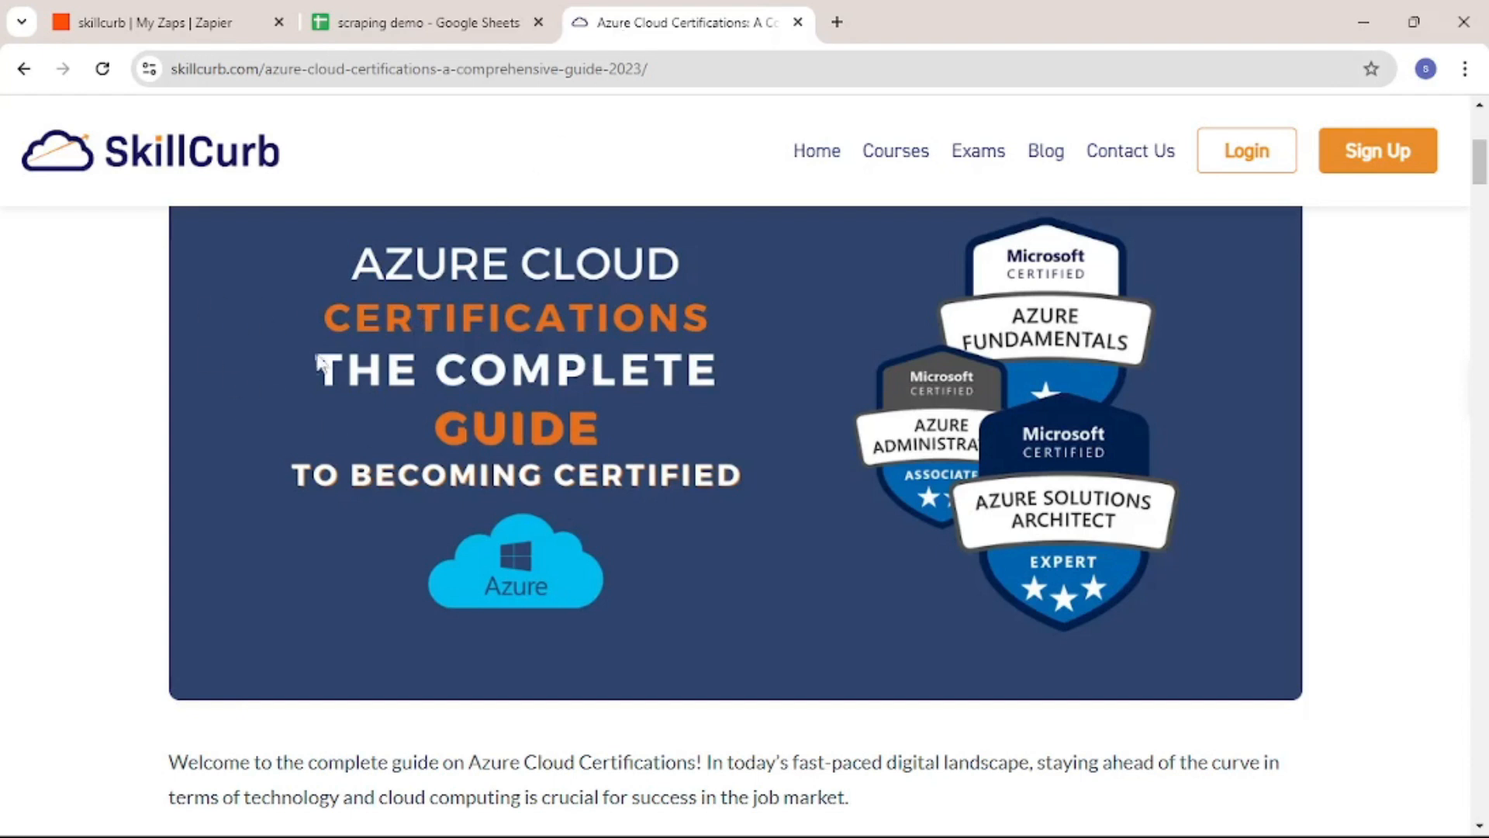
left_click(389, 23)
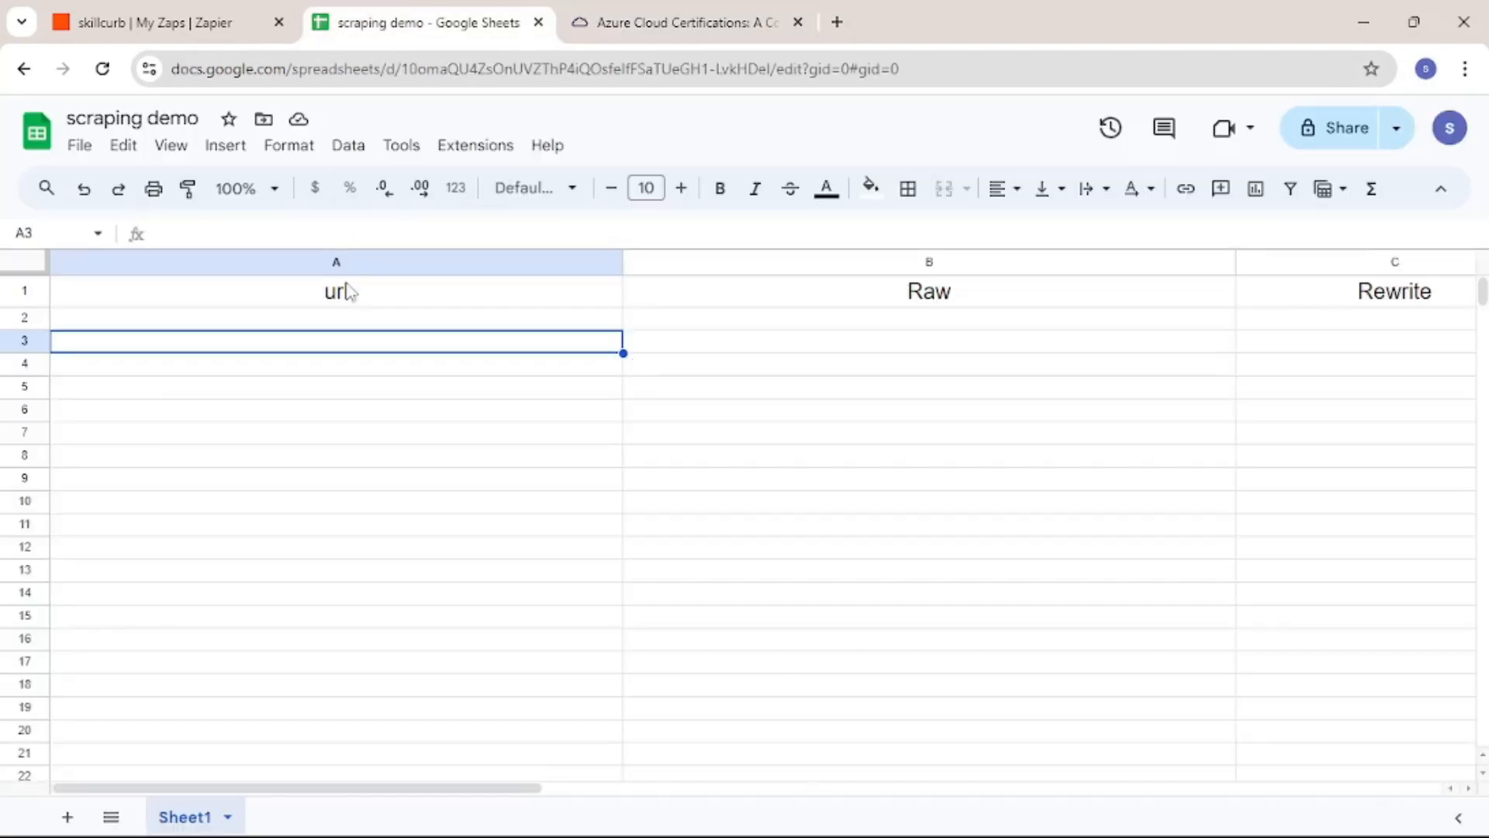
left_click(375, 318)
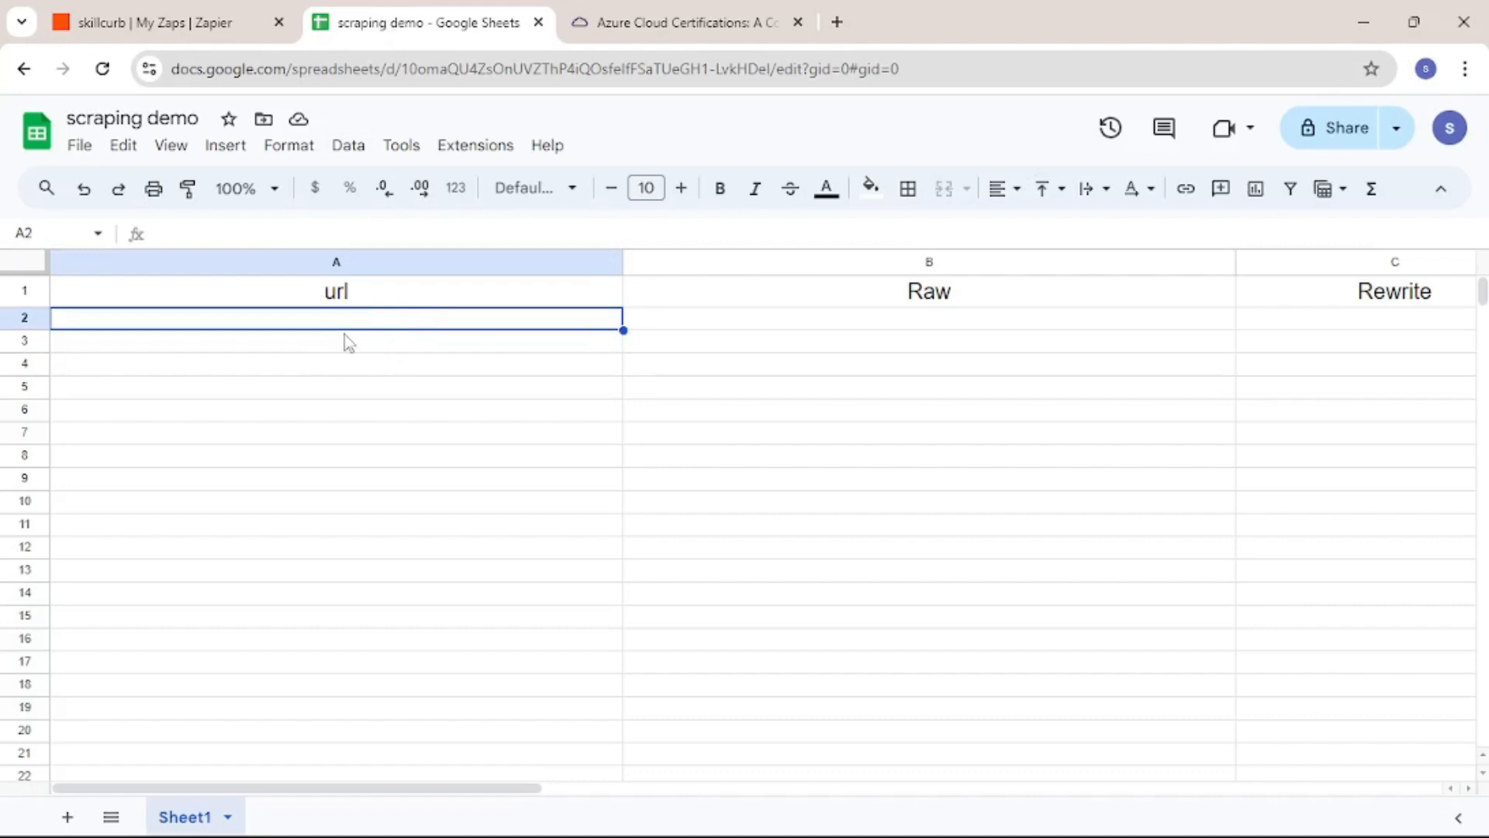
left_click(166, 20)
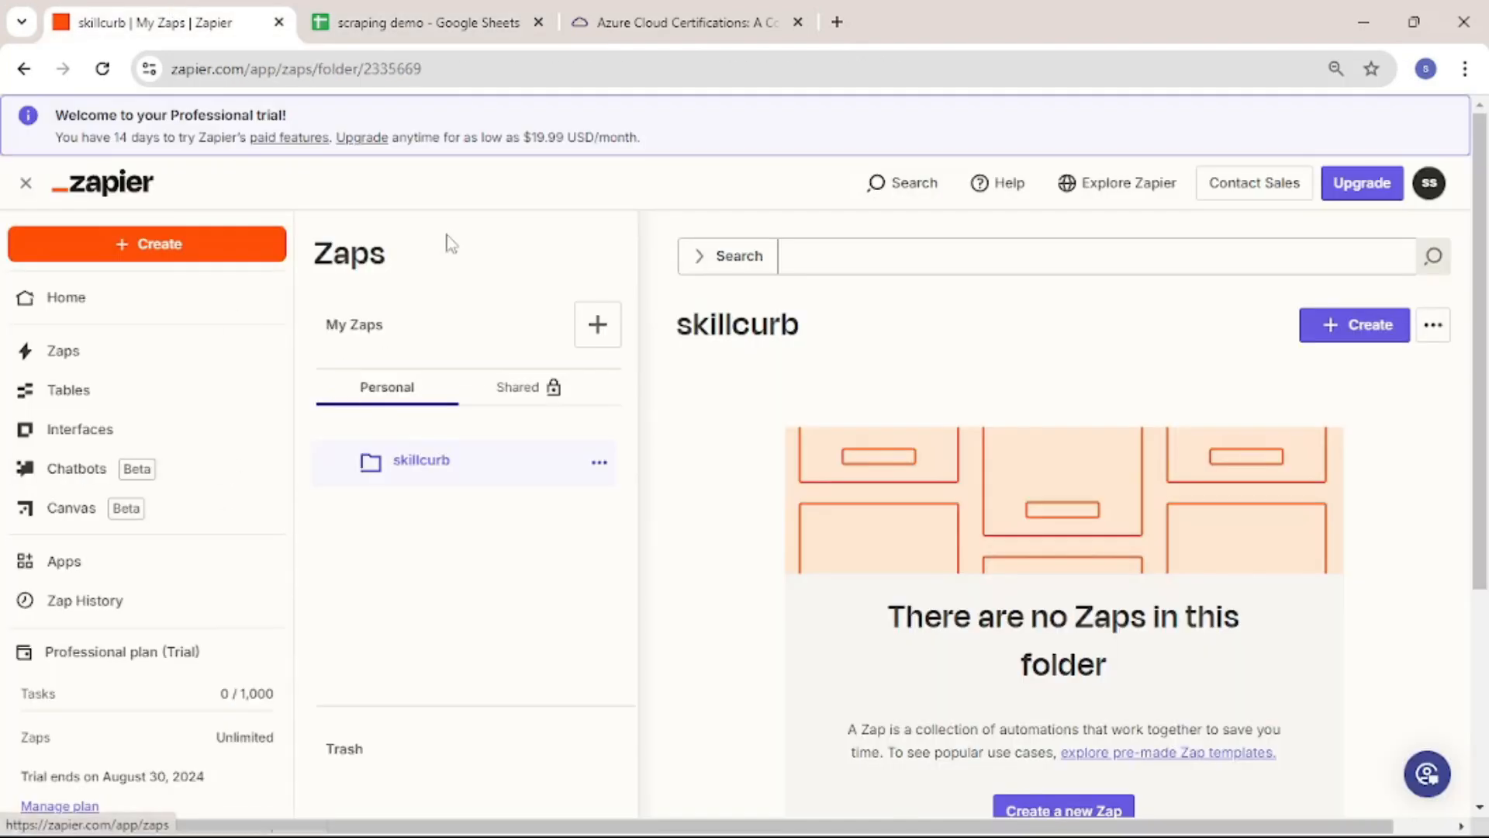
left_click(613, 22)
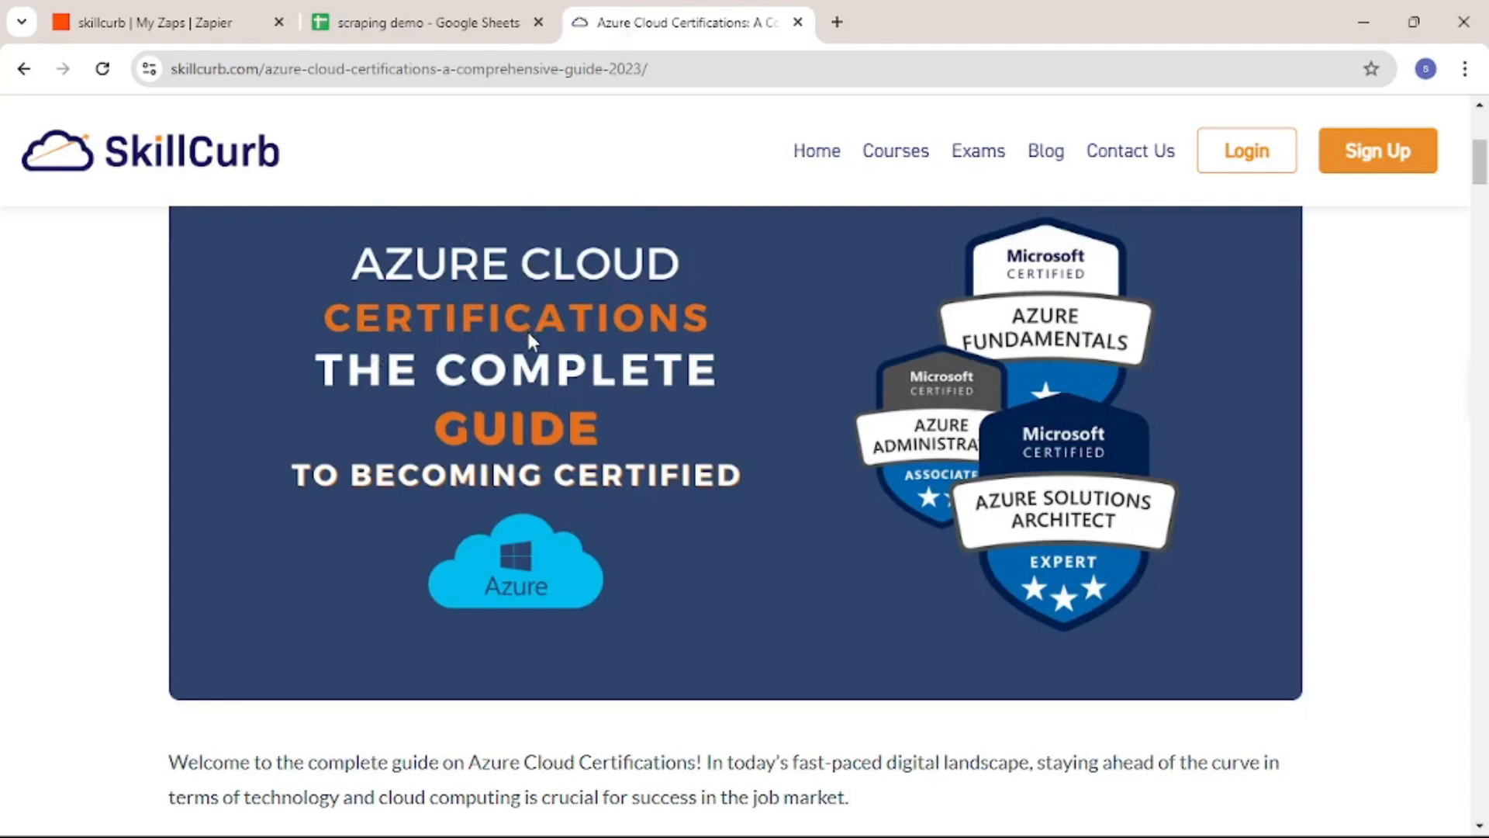
scroll(528, 330, "down", 3)
left_click_drag(168, 543, 795, 731)
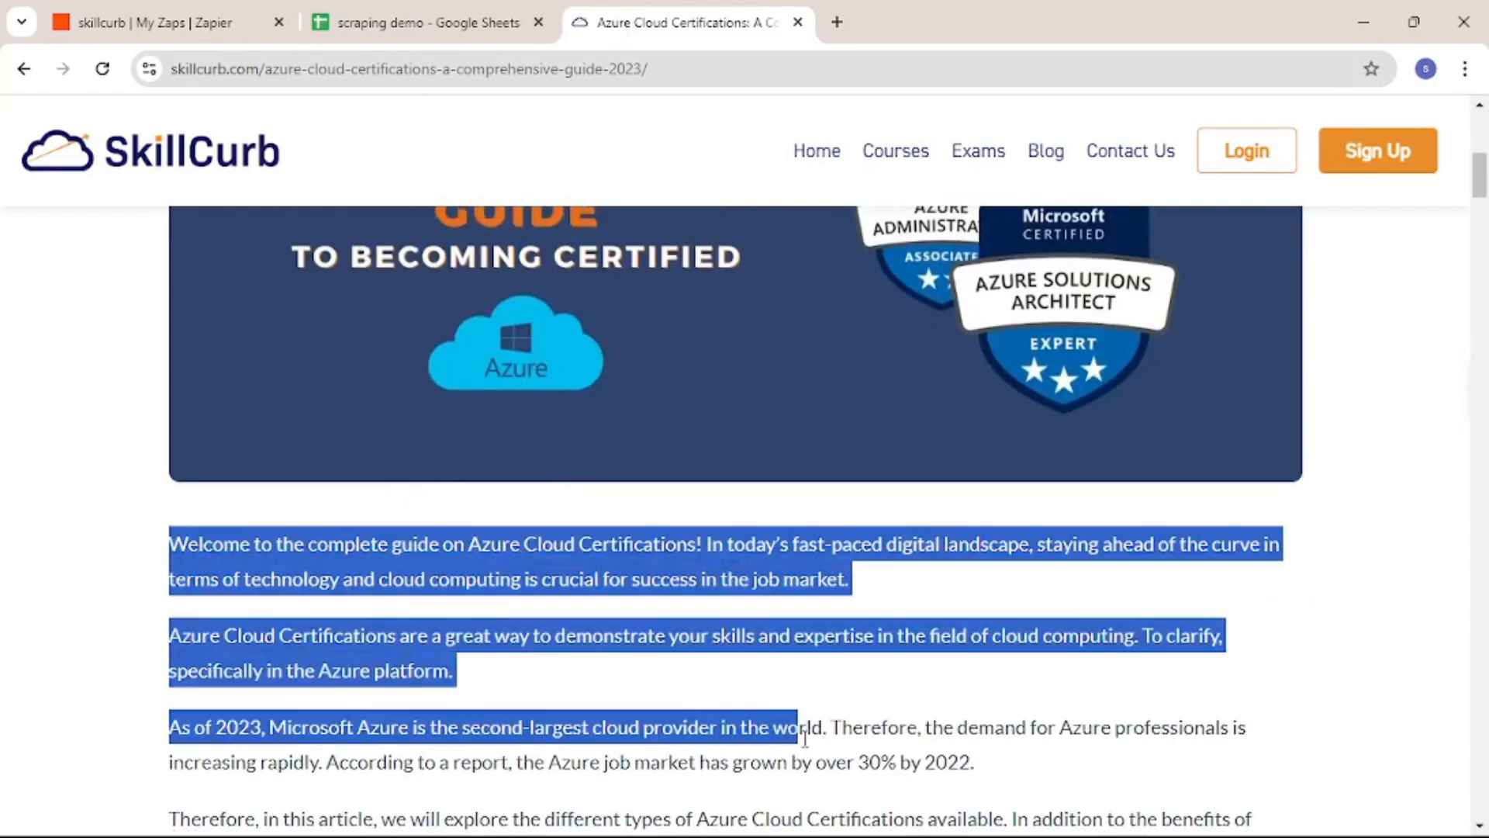
left_click_drag(795, 731, 812, 744)
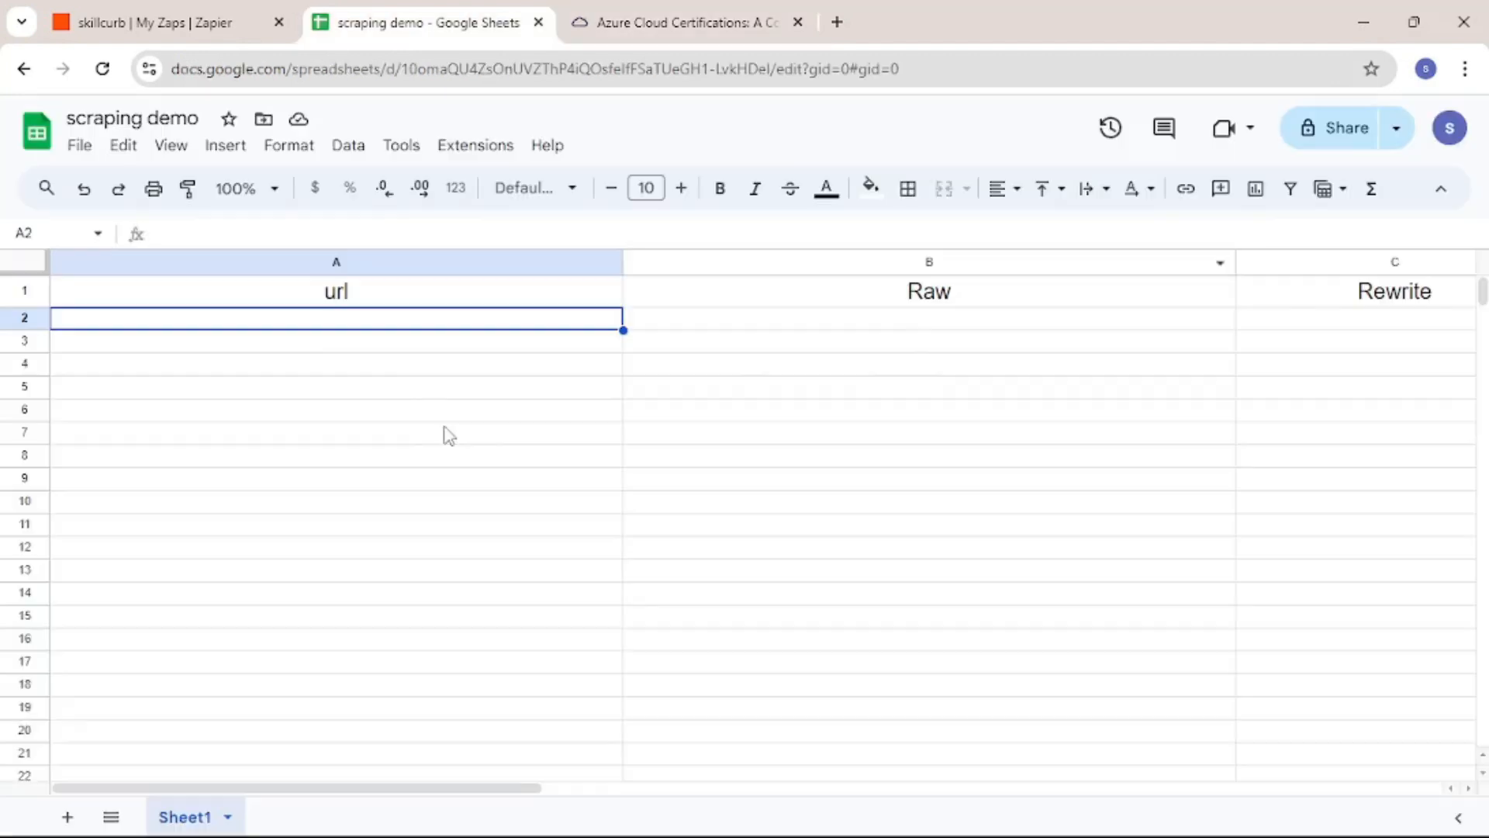
left_click(734, 334)
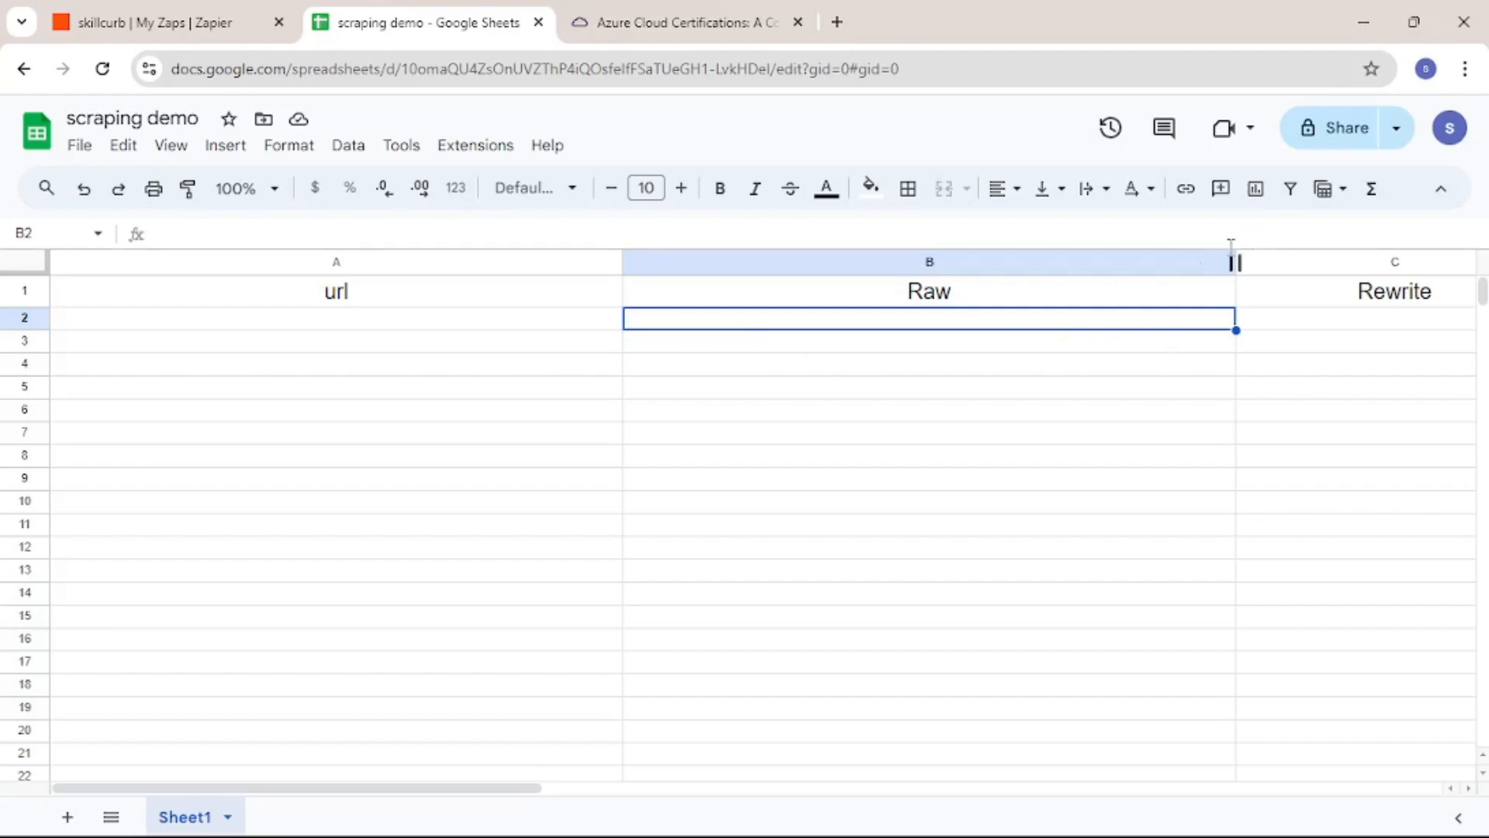
left_click(1328, 327)
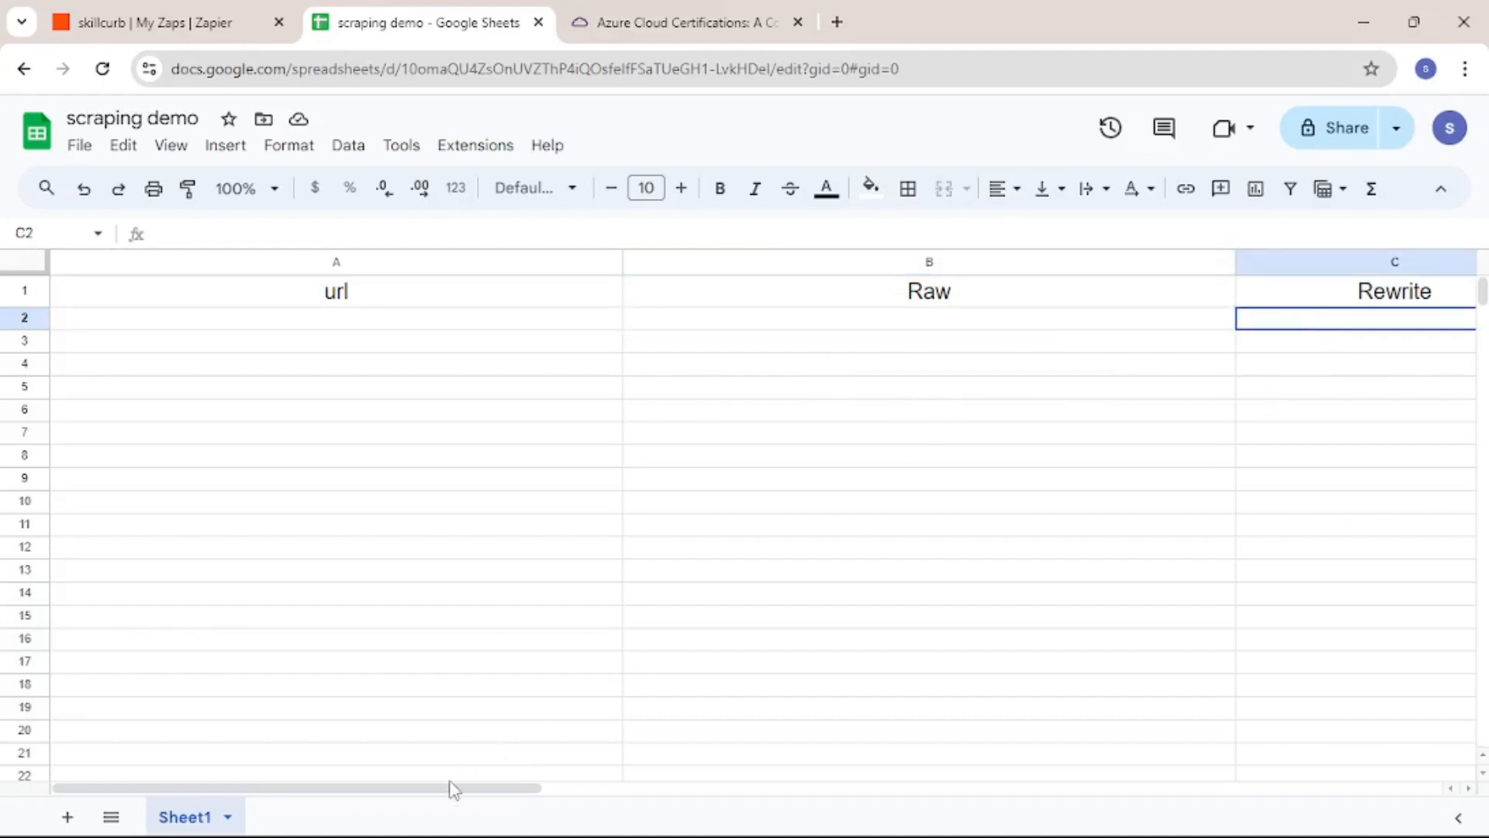
left_click_drag(451, 790, 513, 789)
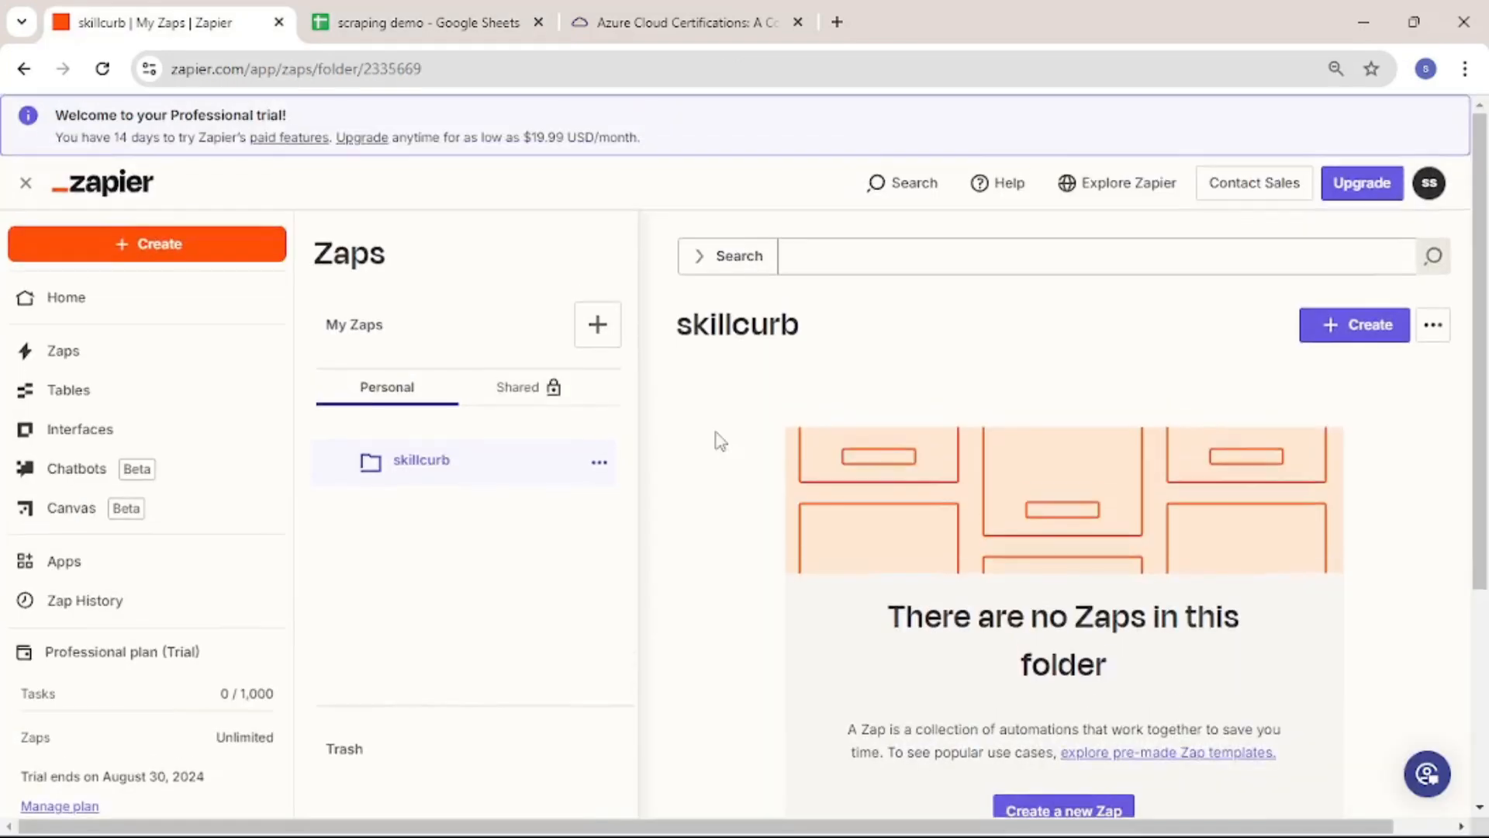
Create a new Zap in the skillcurb folder in Zapier
left_click(1358, 334)
left_click(1215, 384)
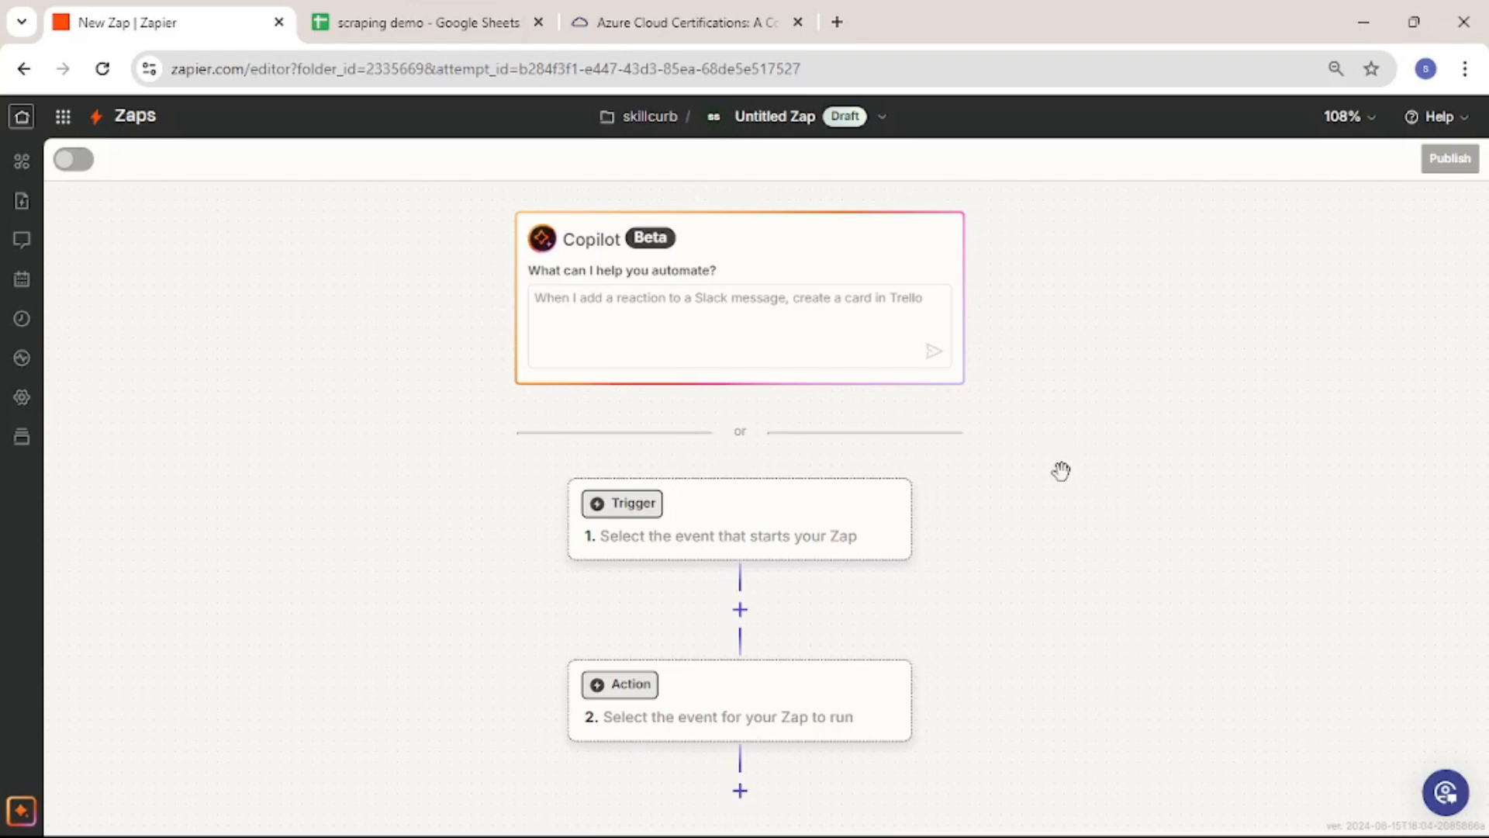
scroll(1057, 484, "down", 1)
scroll(1056, 483, "down", 1)
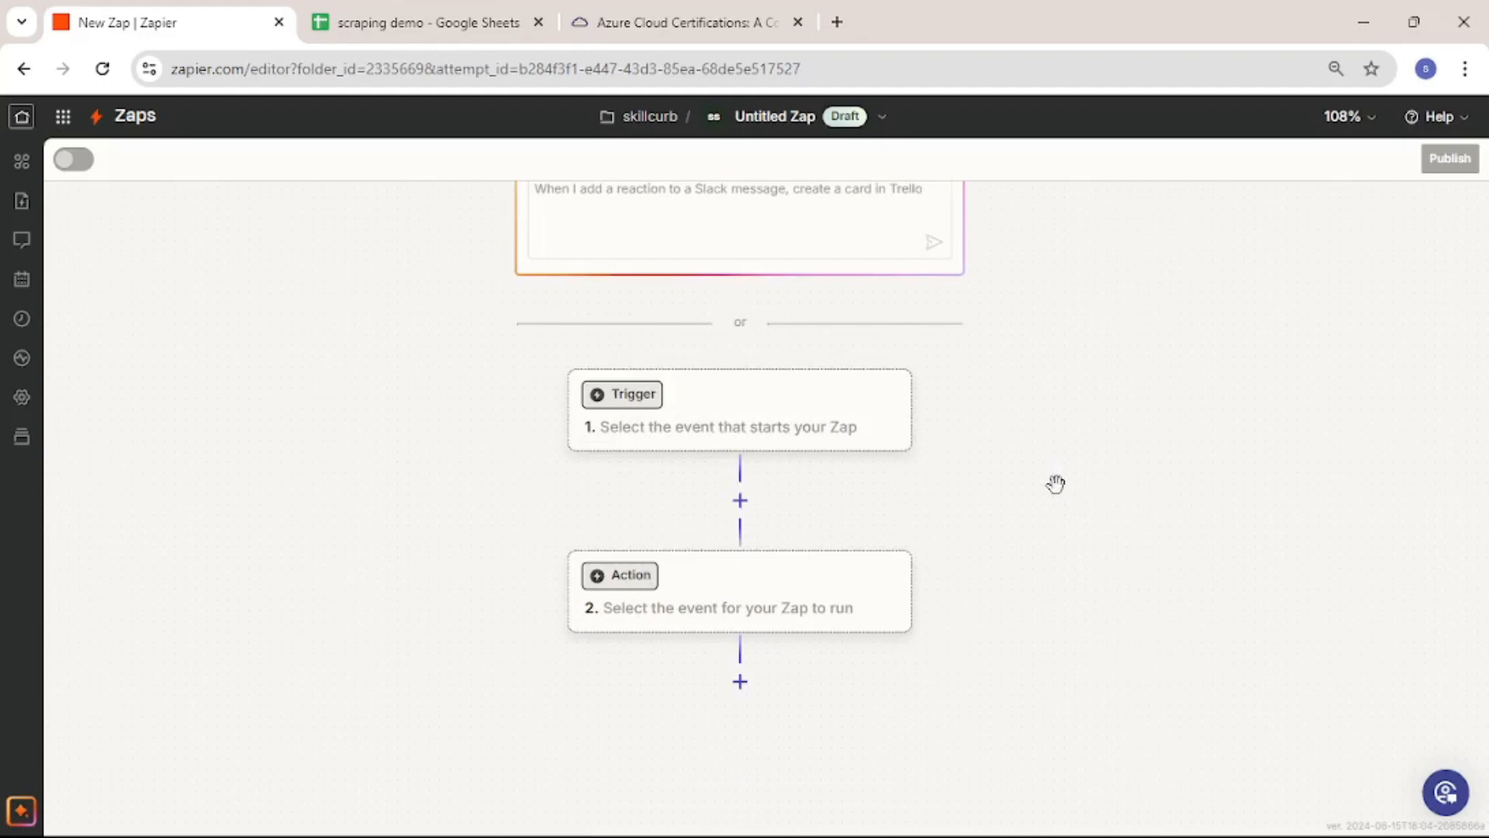
left_click_drag(1135, 434, 828, 383)
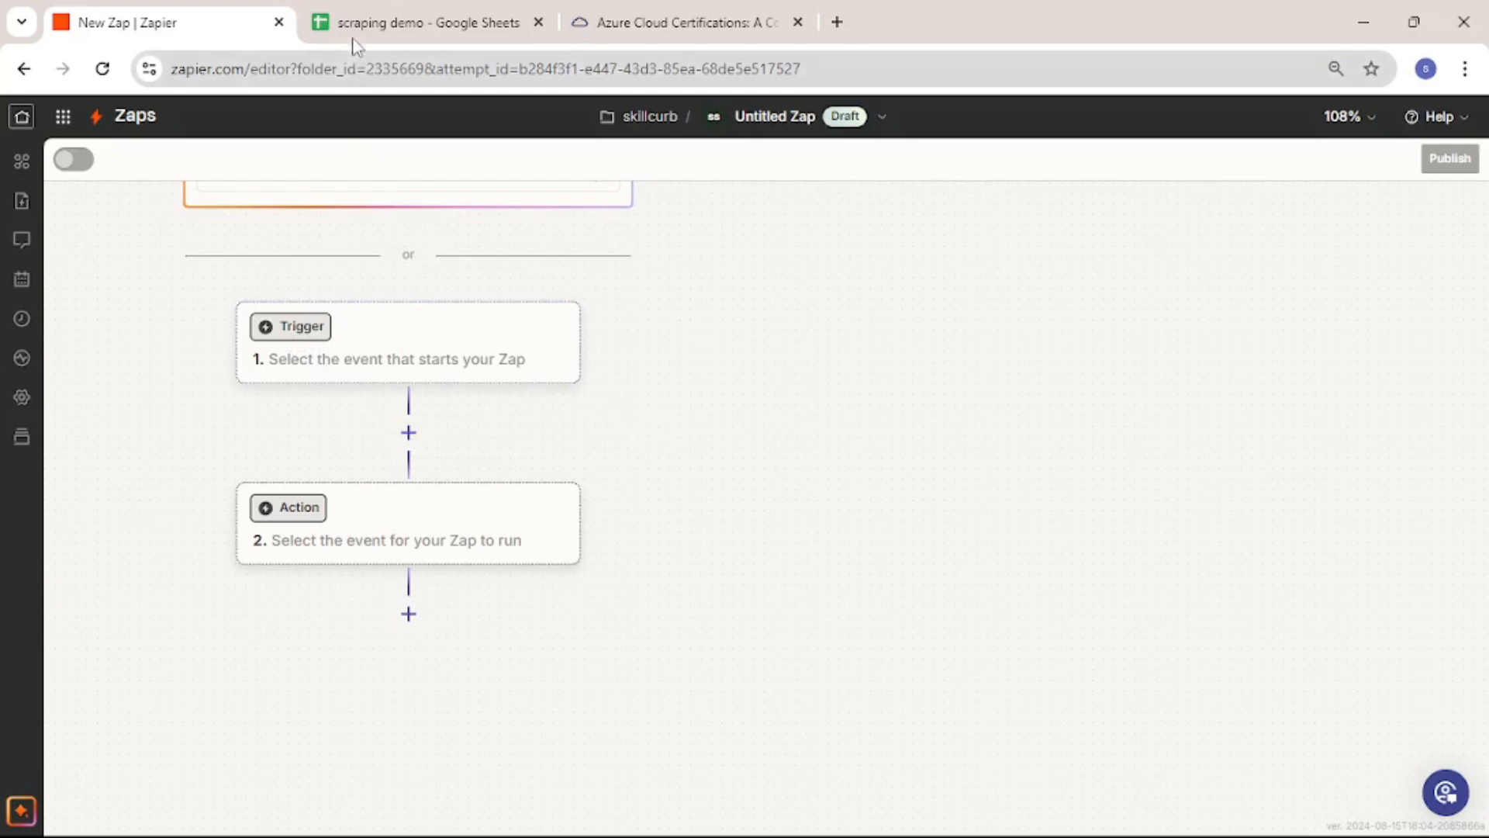
Set the Zap's trigger to Google Sheets with the New or Updated Spreadsheet Row event
left_click(403, 23)
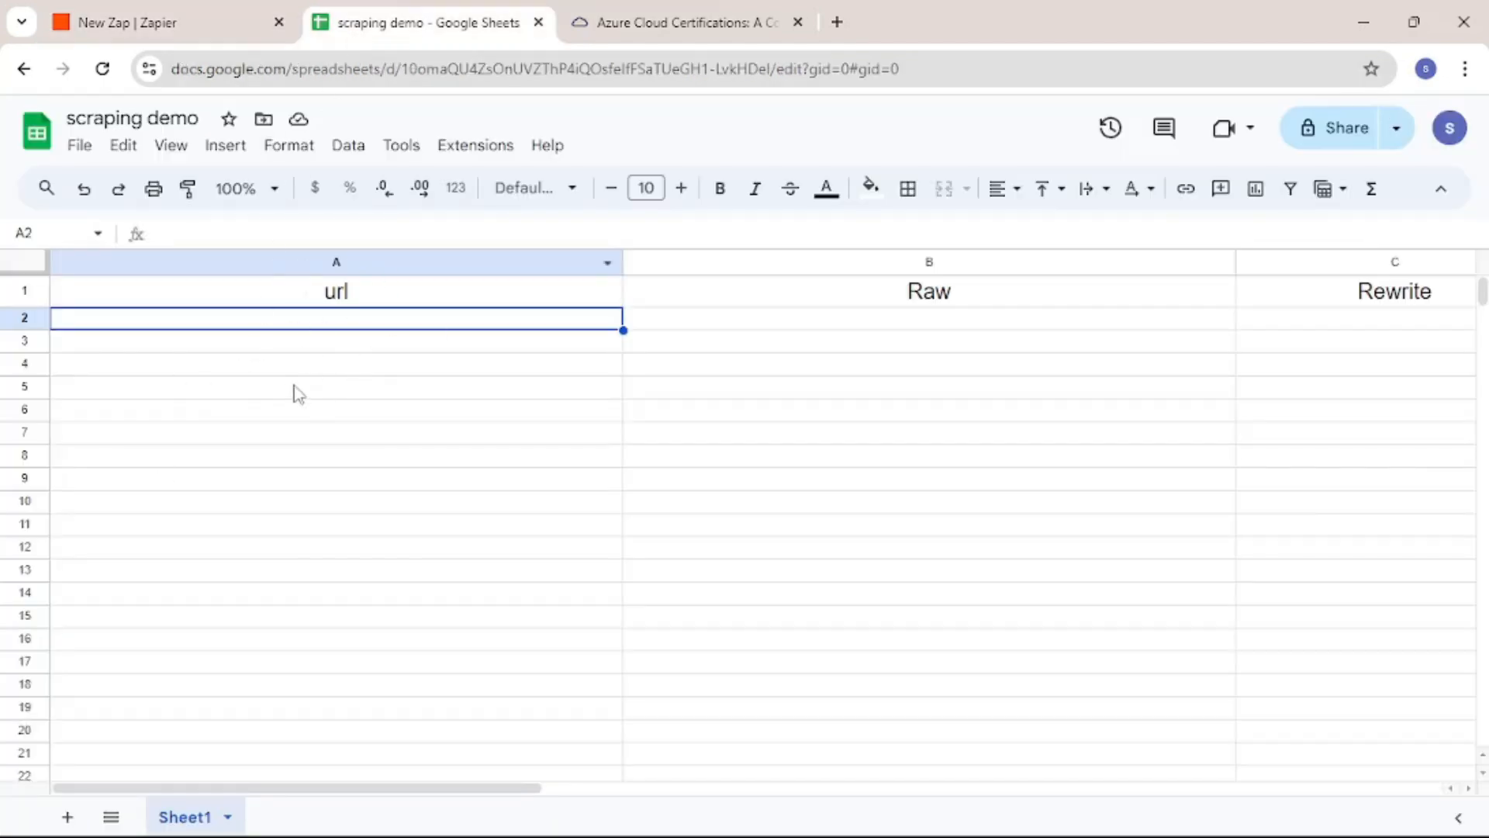
left_click(186, 17)
left_click(294, 339)
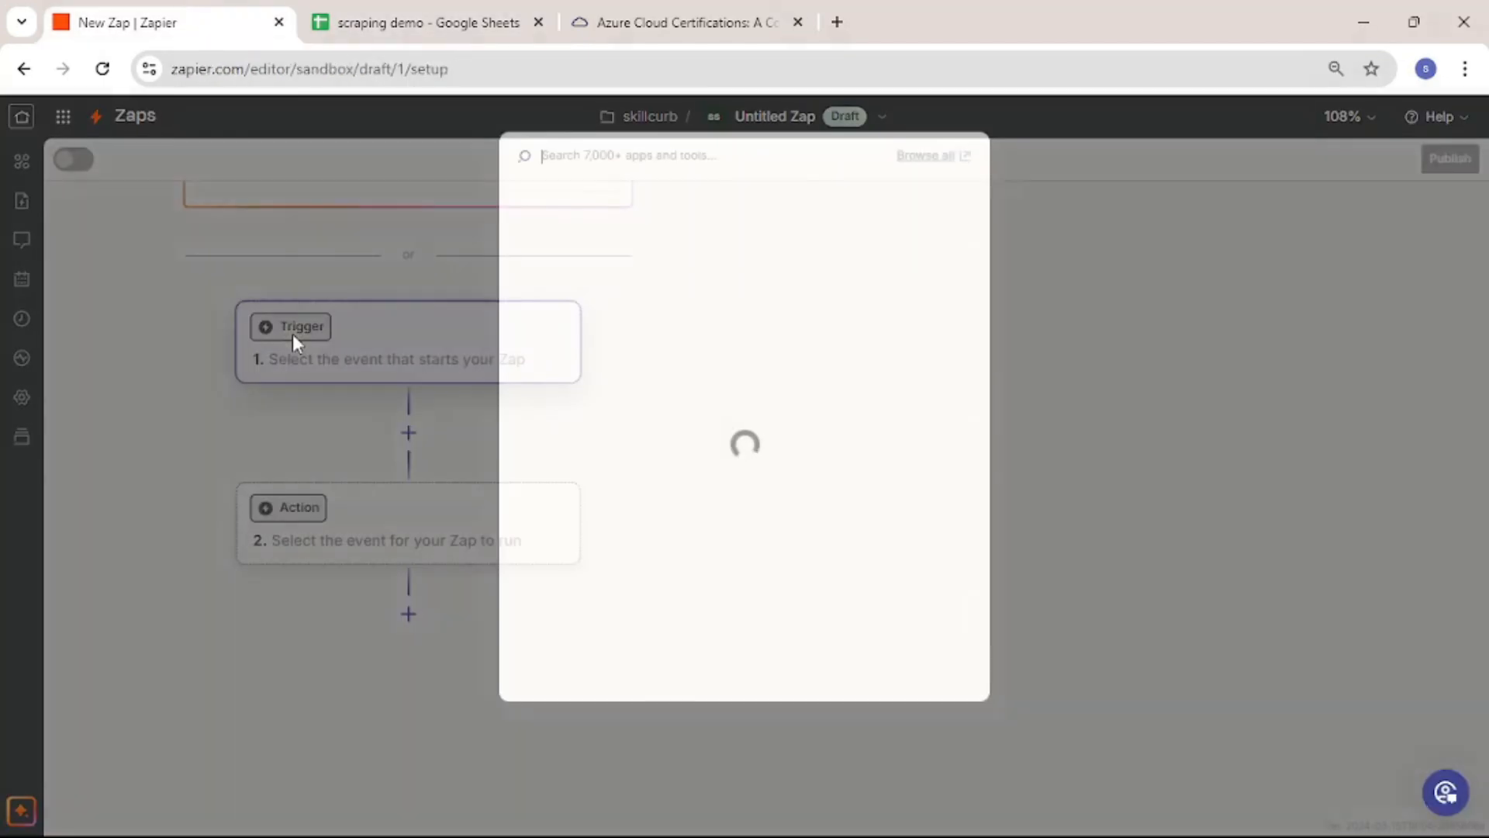
type("sheets")
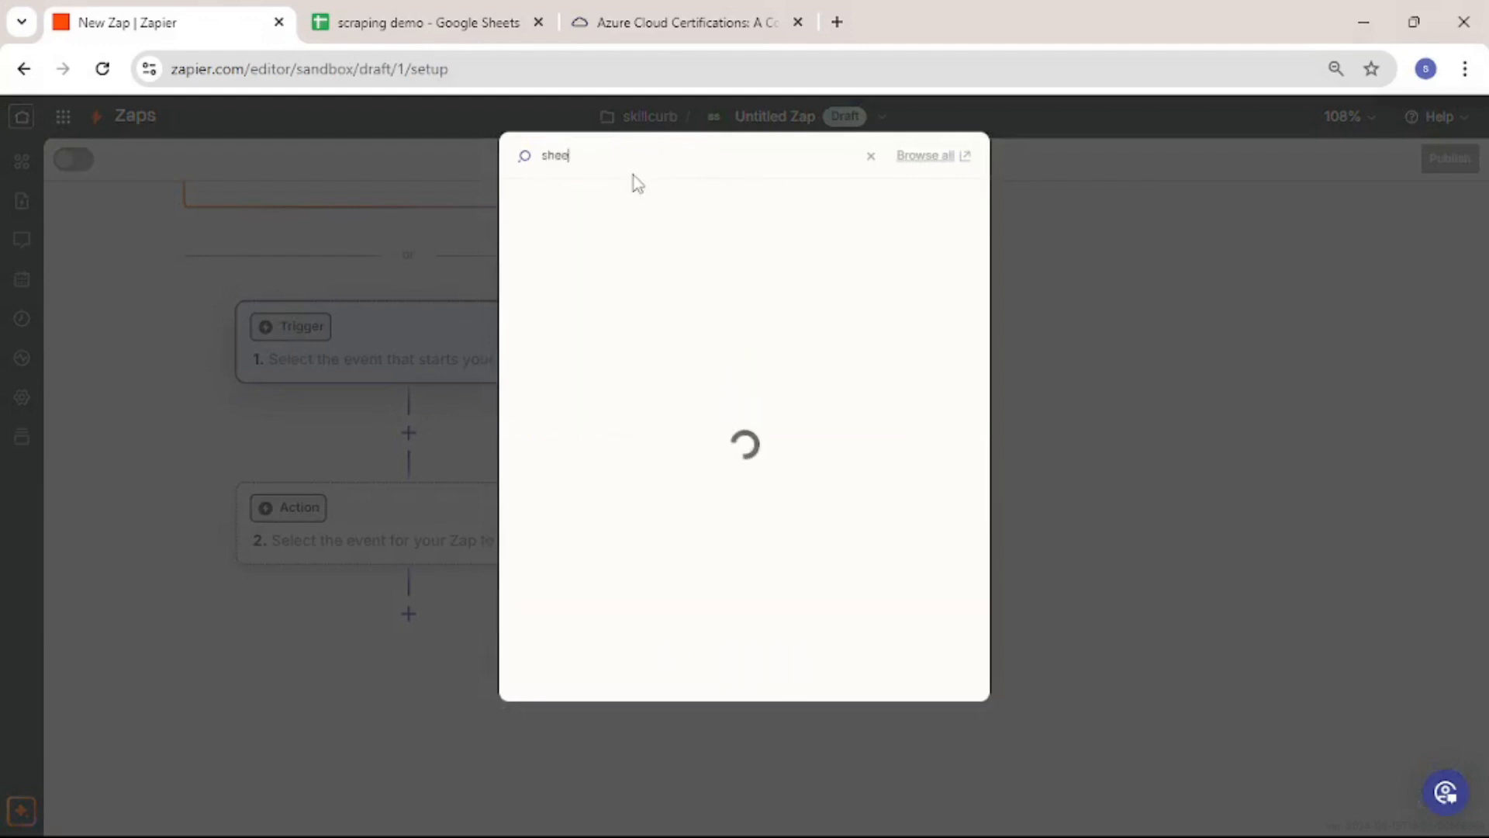
key("ctrl+0")
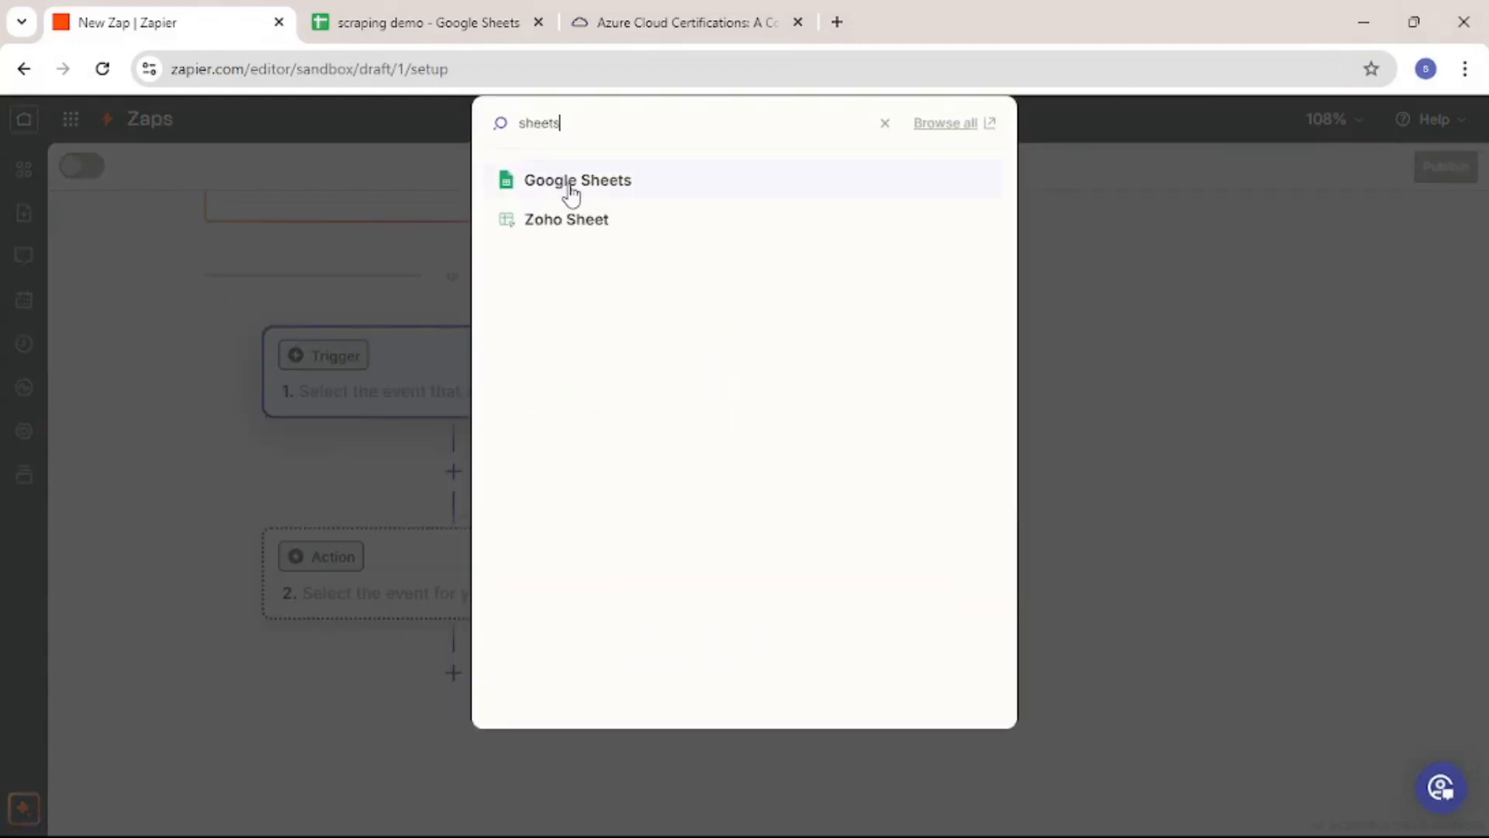
left_click(569, 190)
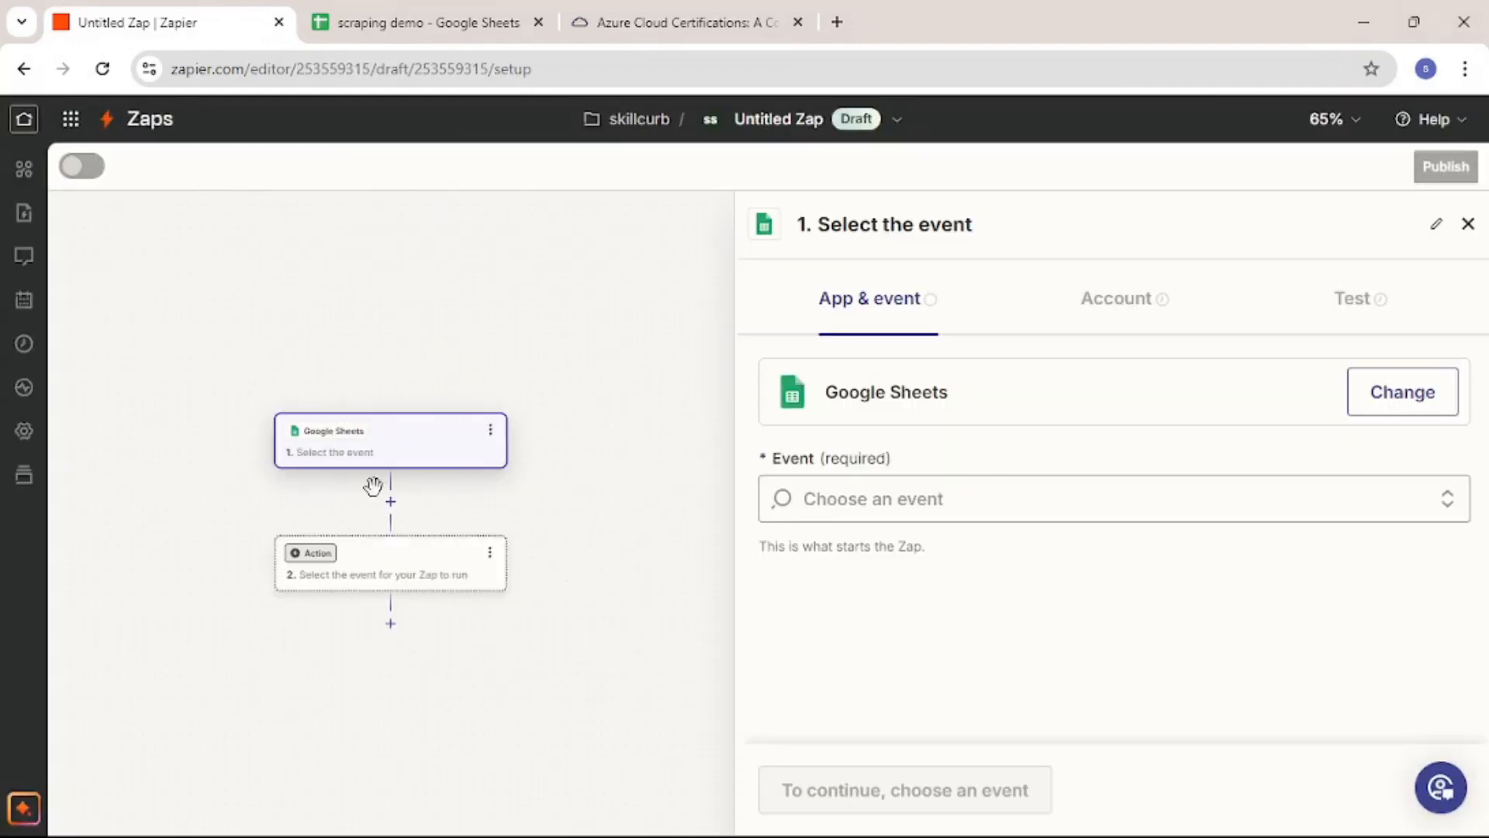
left_click(893, 504)
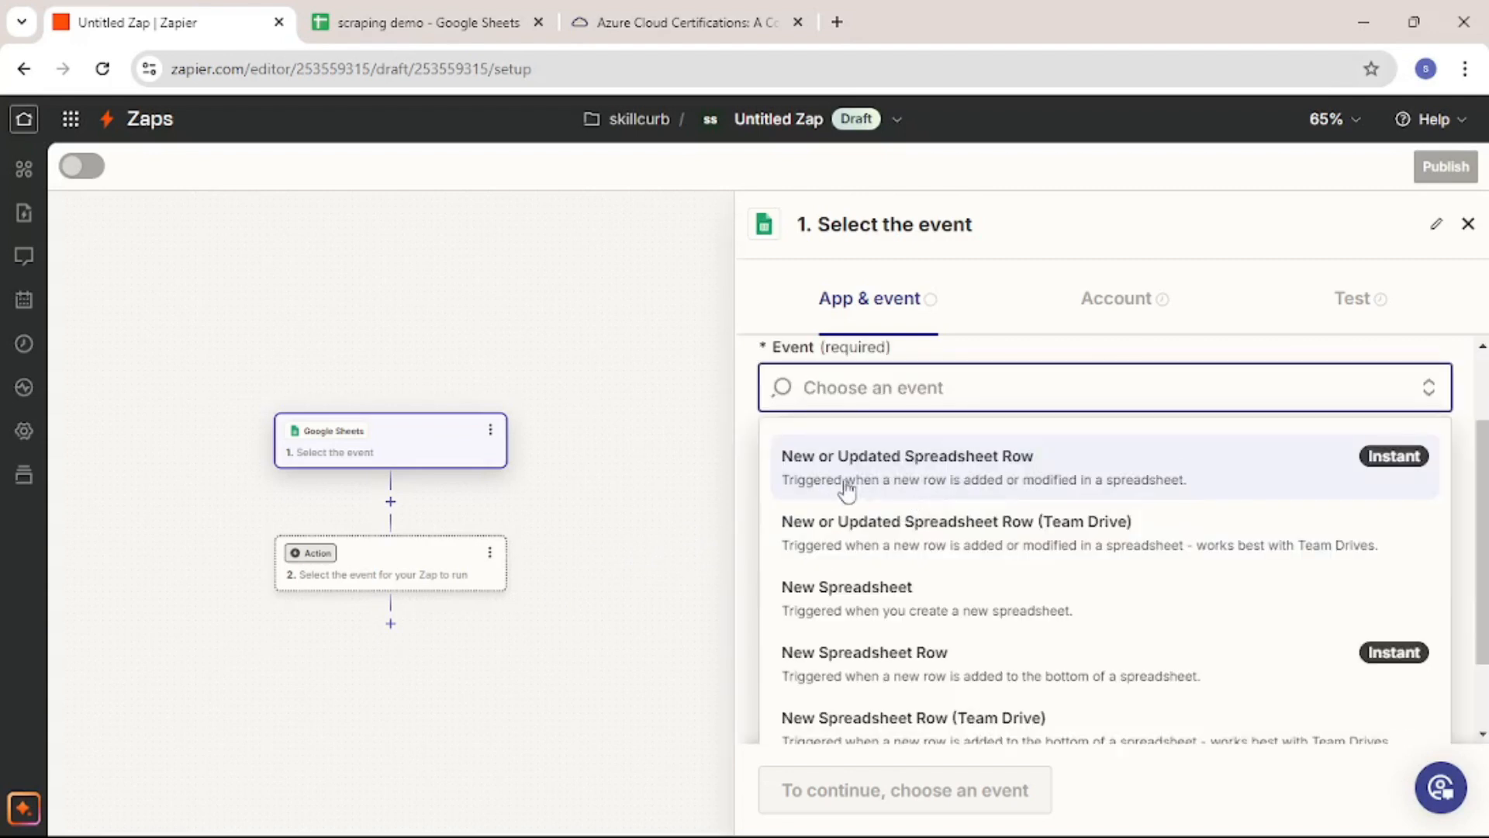
left_click(996, 492)
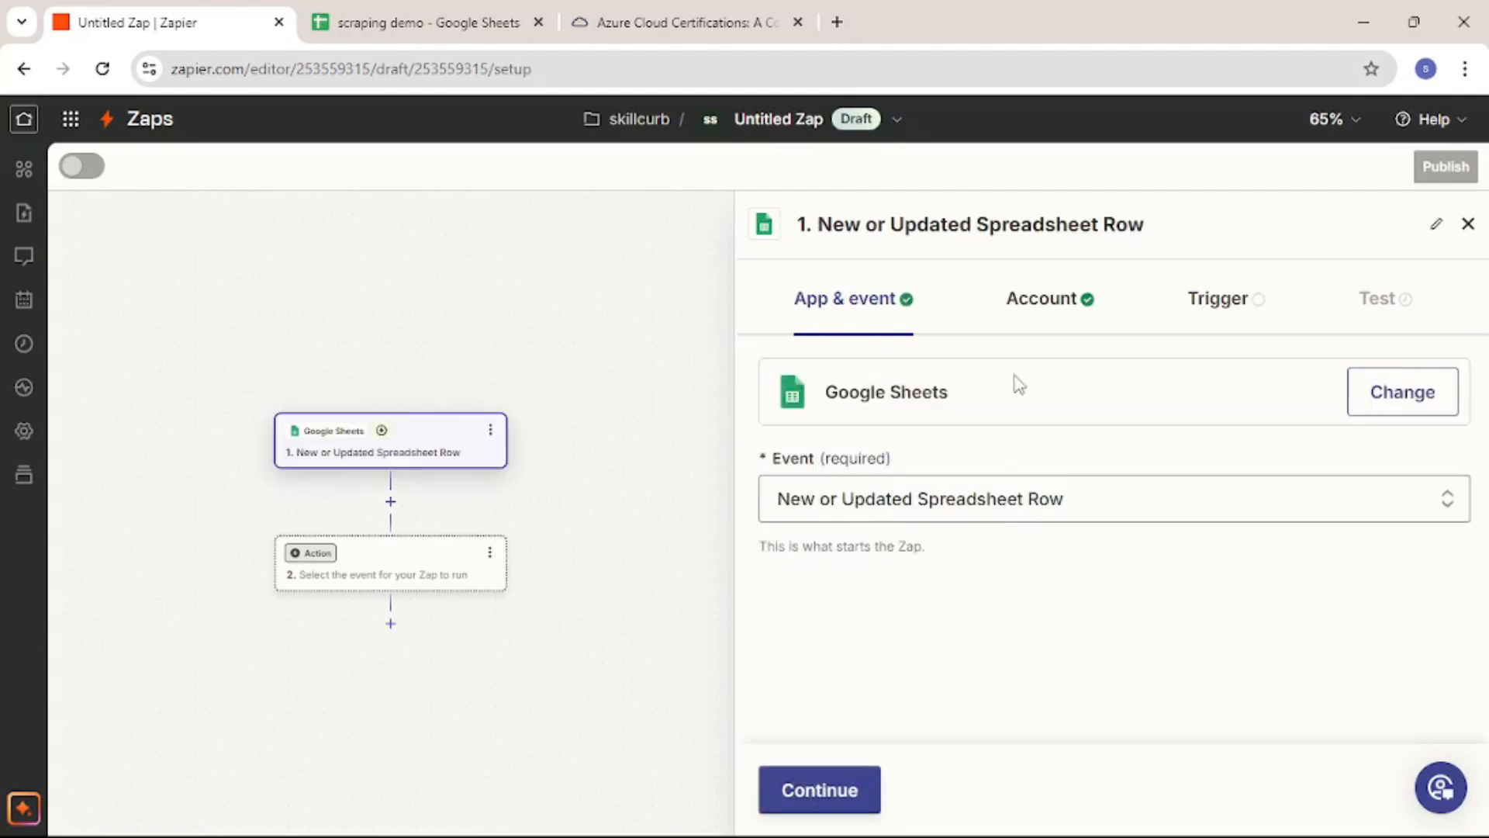
Keep the connected Google Sheets account and set the trigger's spreadsheet to scraping demo and its worksheet to Sheet1
left_click(1031, 302)
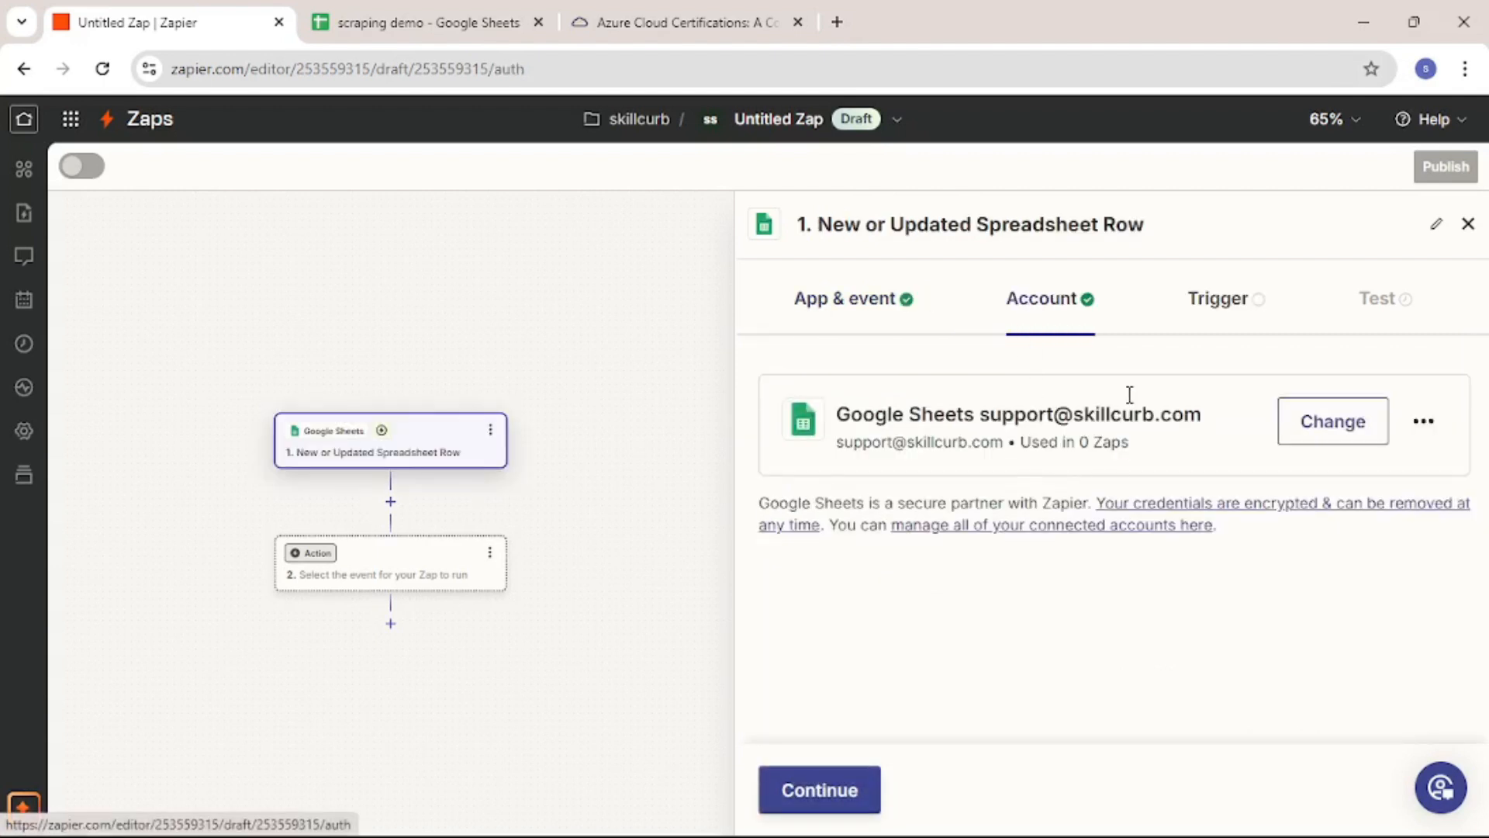
left_click(1193, 304)
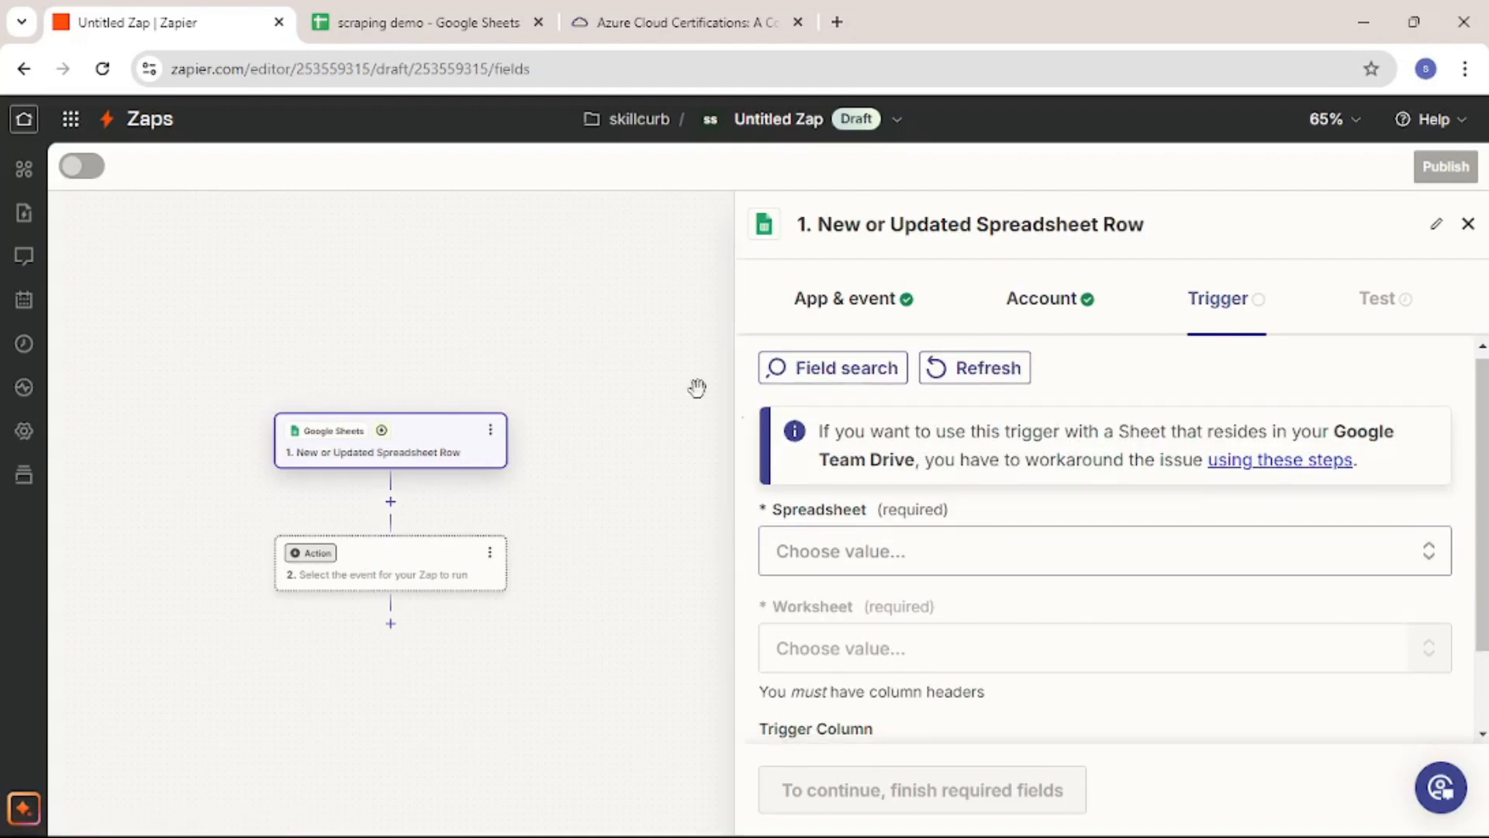
left_click(428, 28)
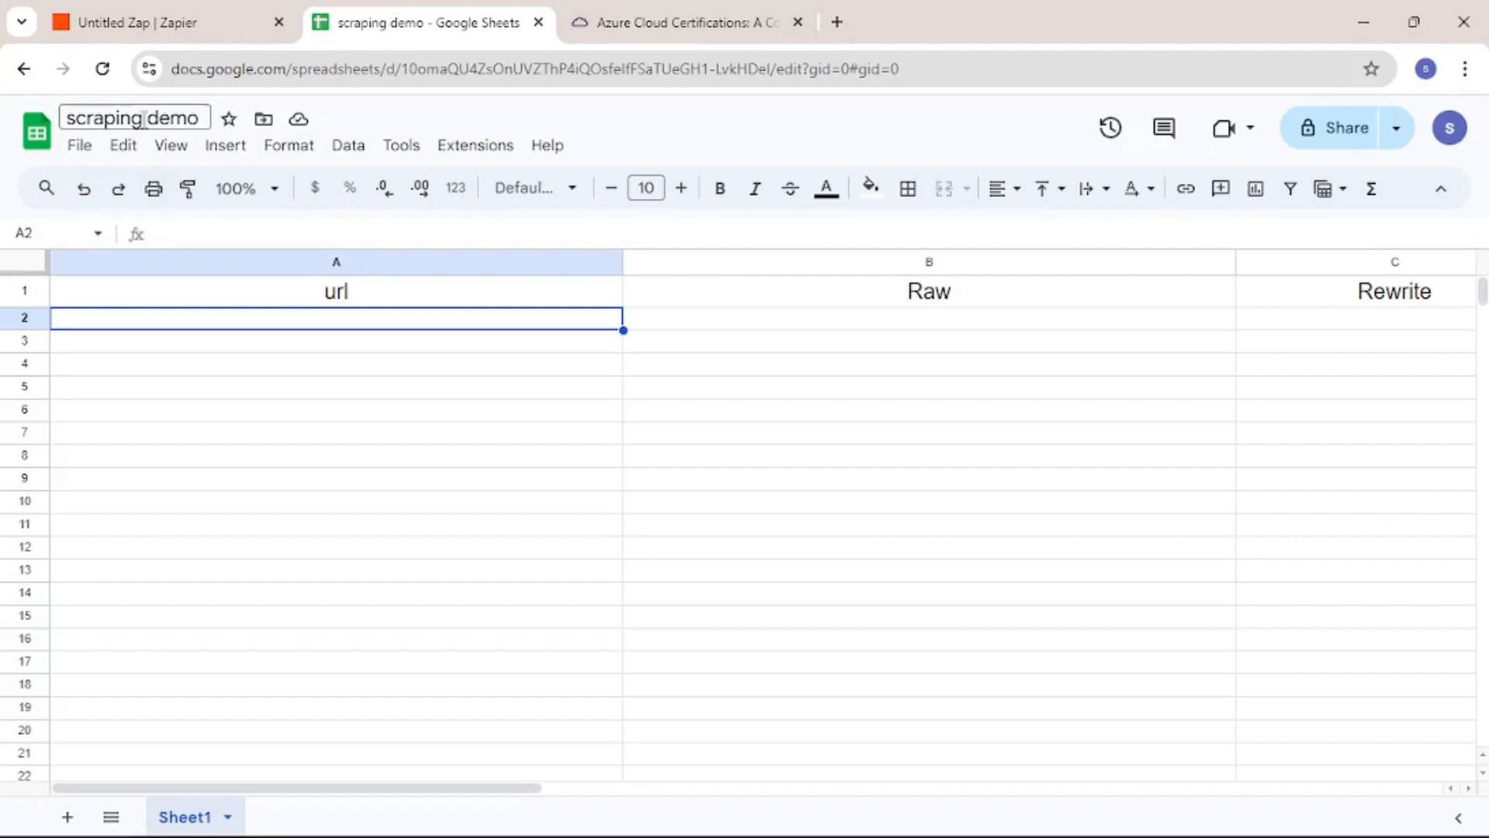
left_click(141, 28)
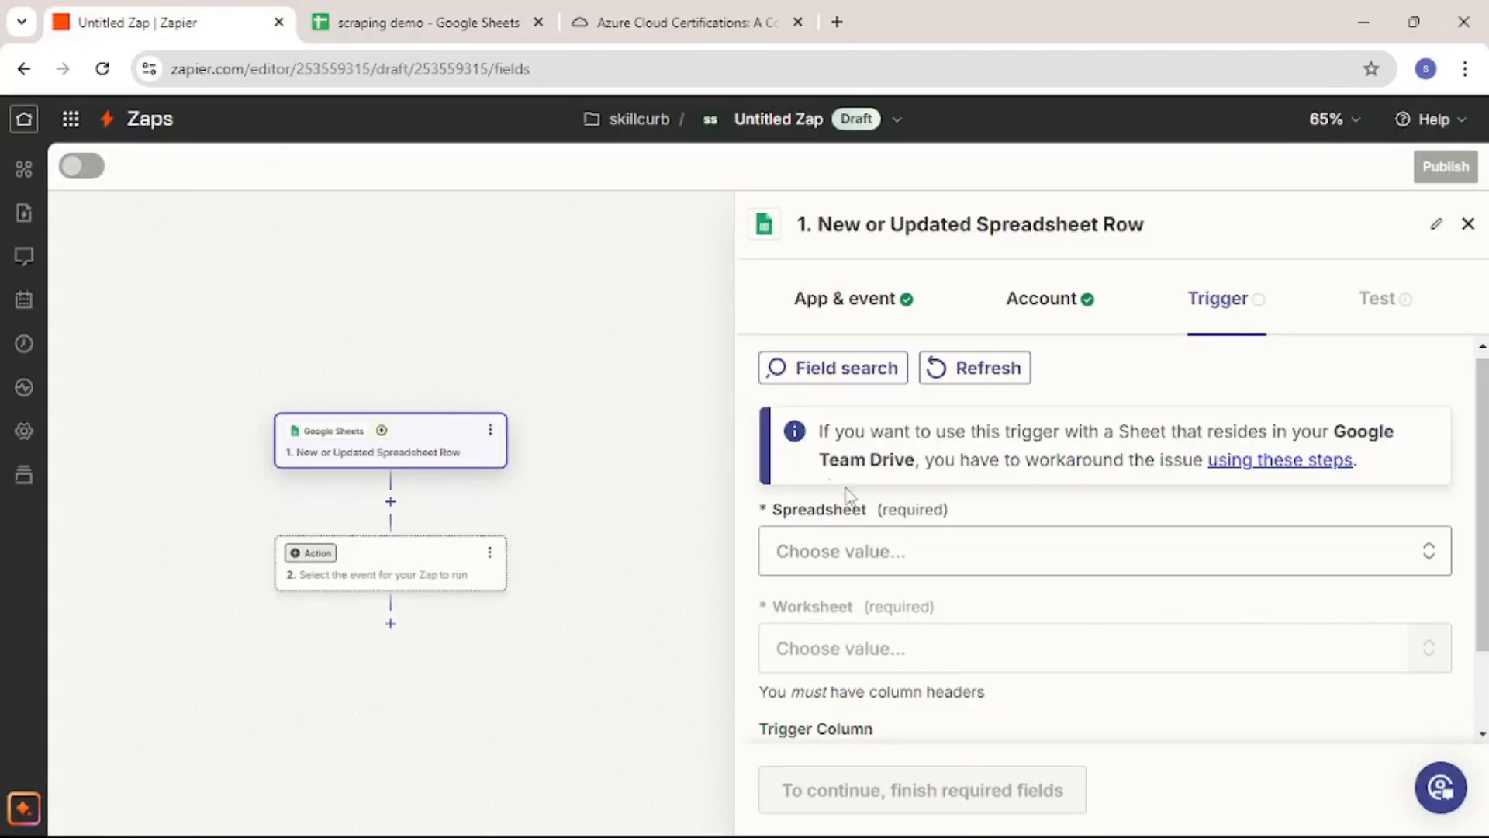
left_click(902, 551)
left_click(851, 702)
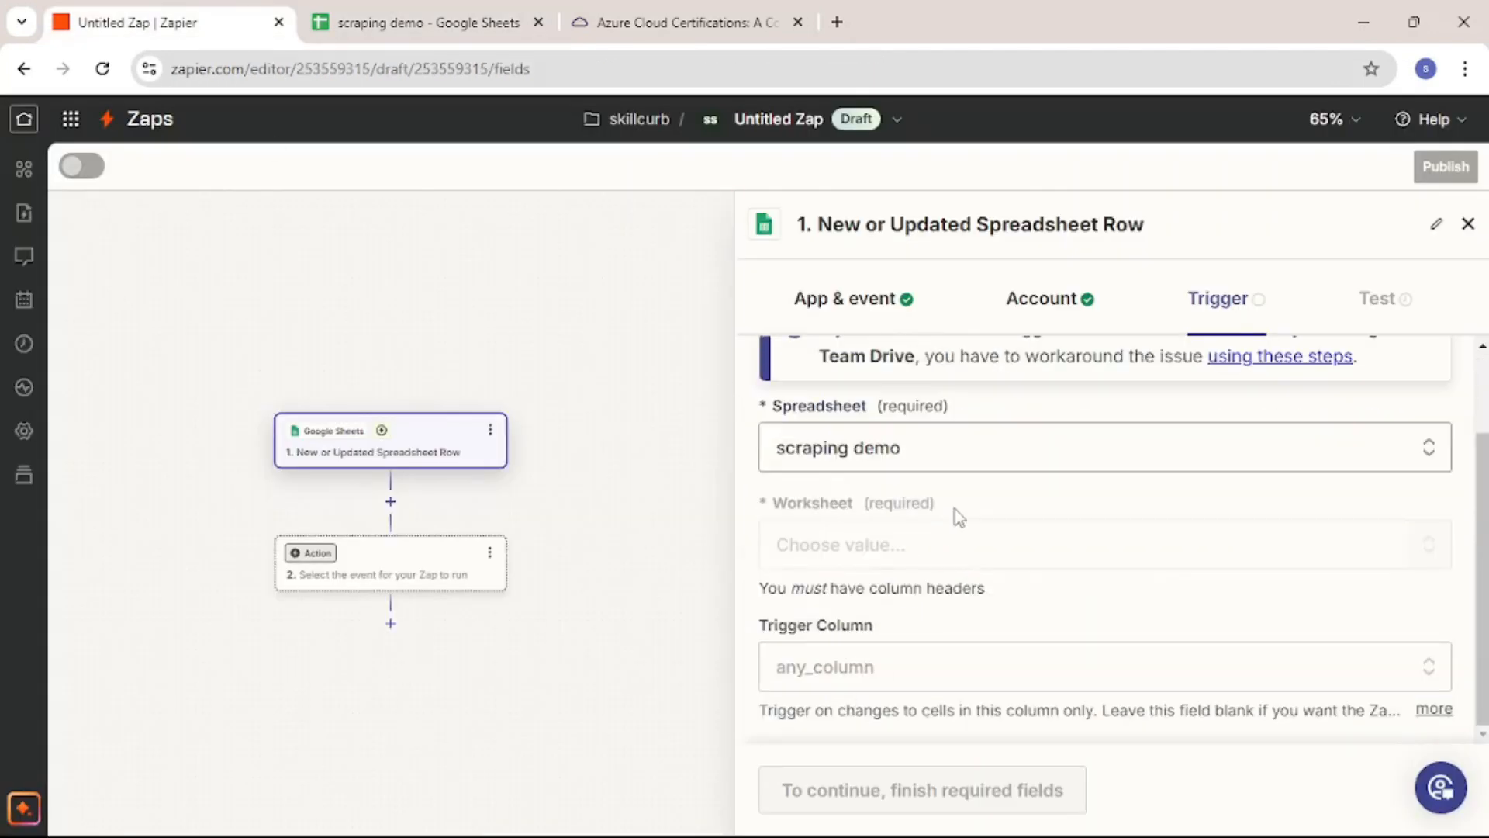
left_click(874, 551)
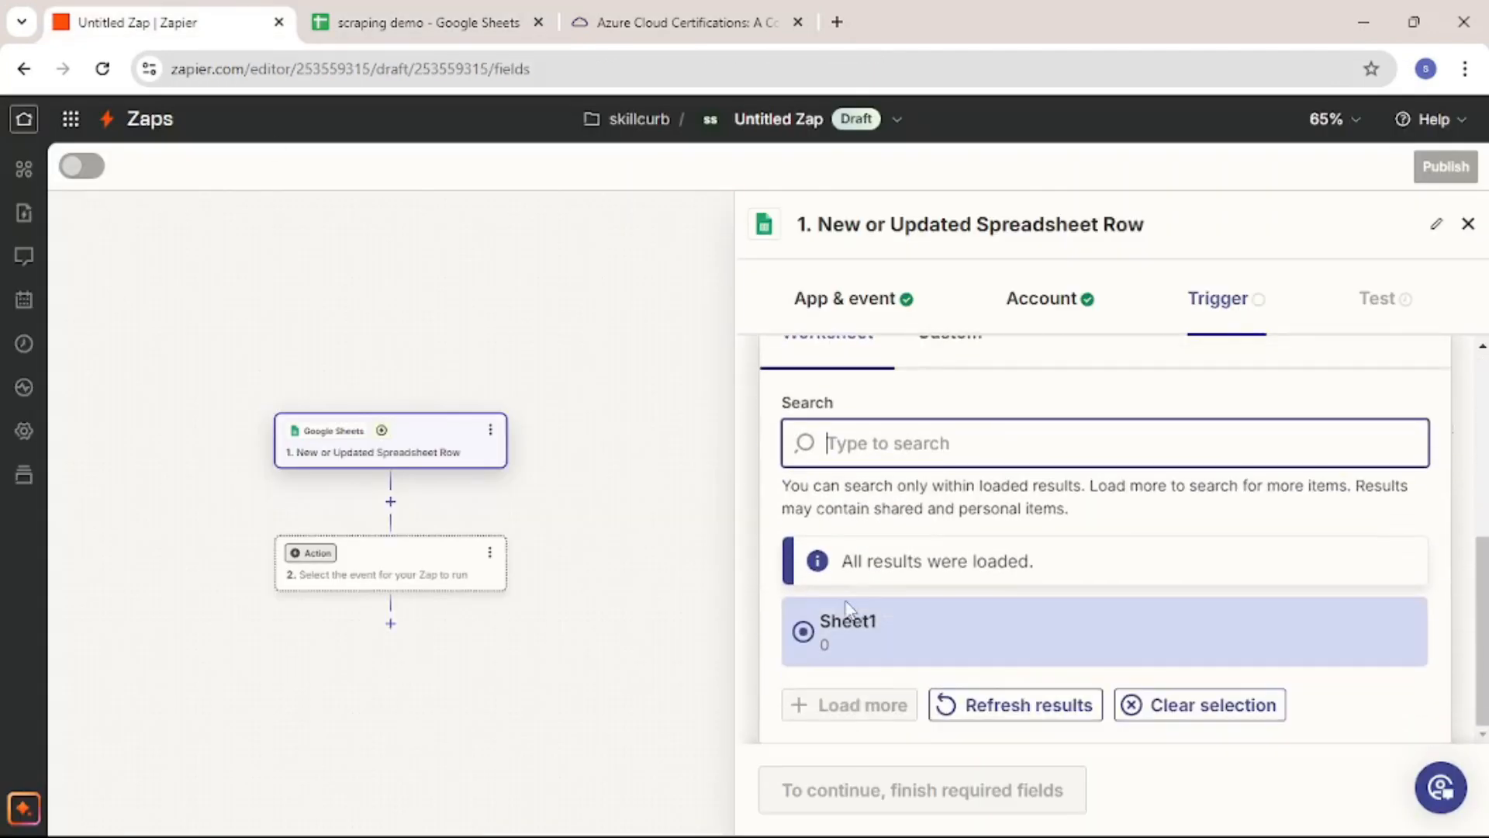
left_click(847, 620)
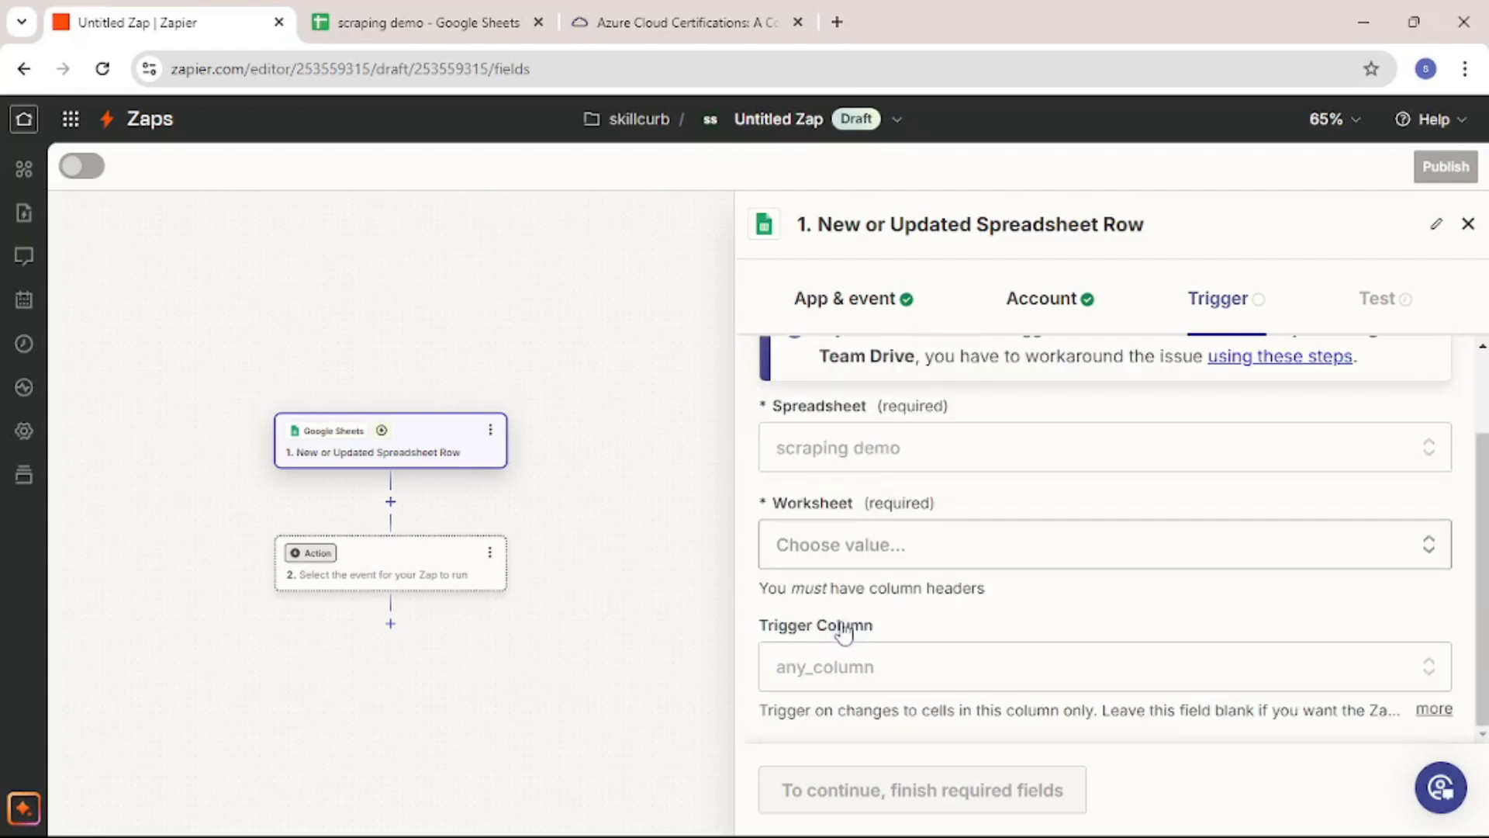
Set the trigger column to url and continue to the trigger's test stage
left_click(897, 677)
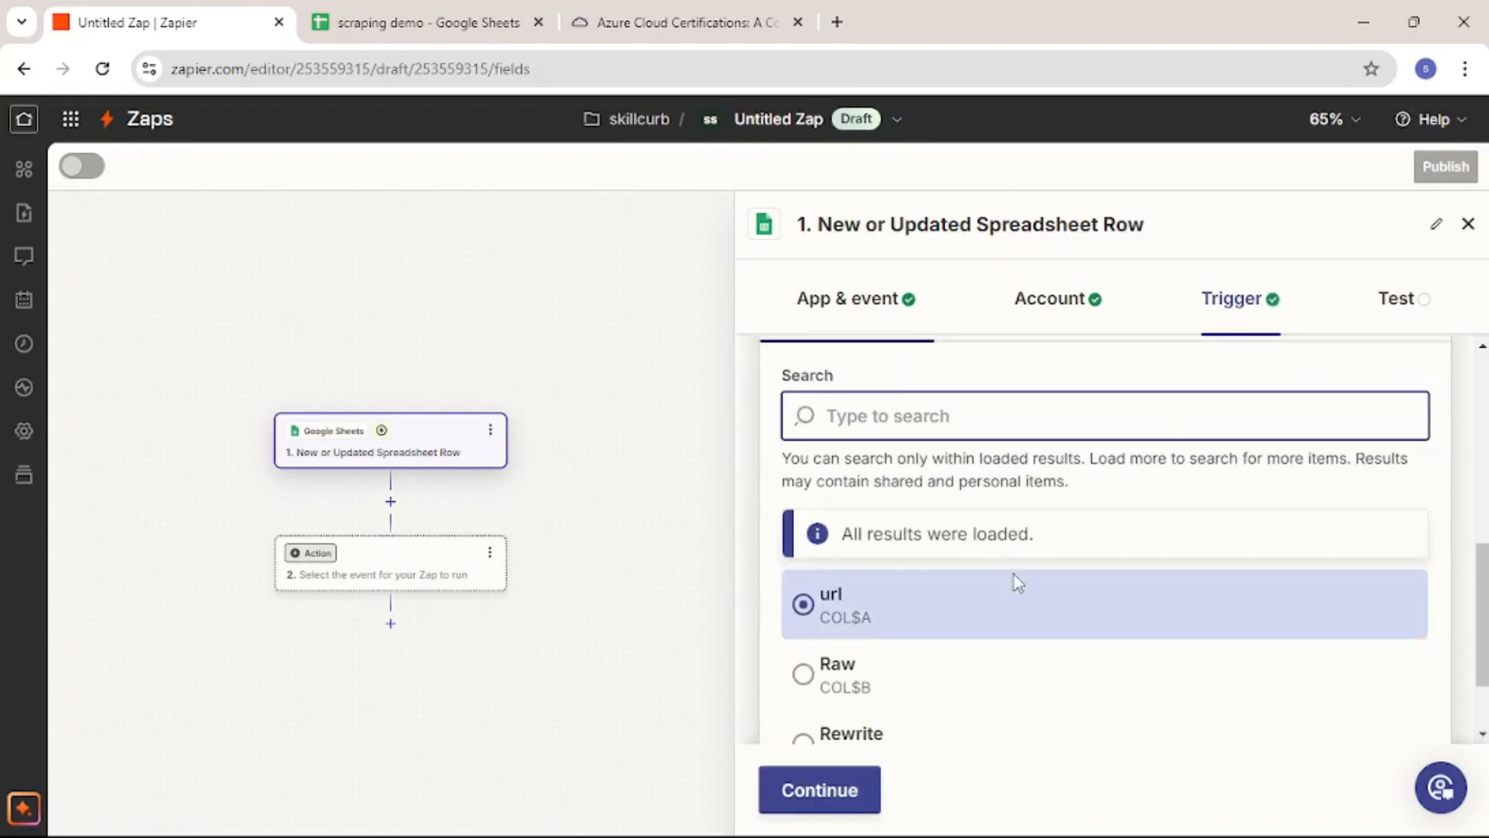
left_click(870, 611)
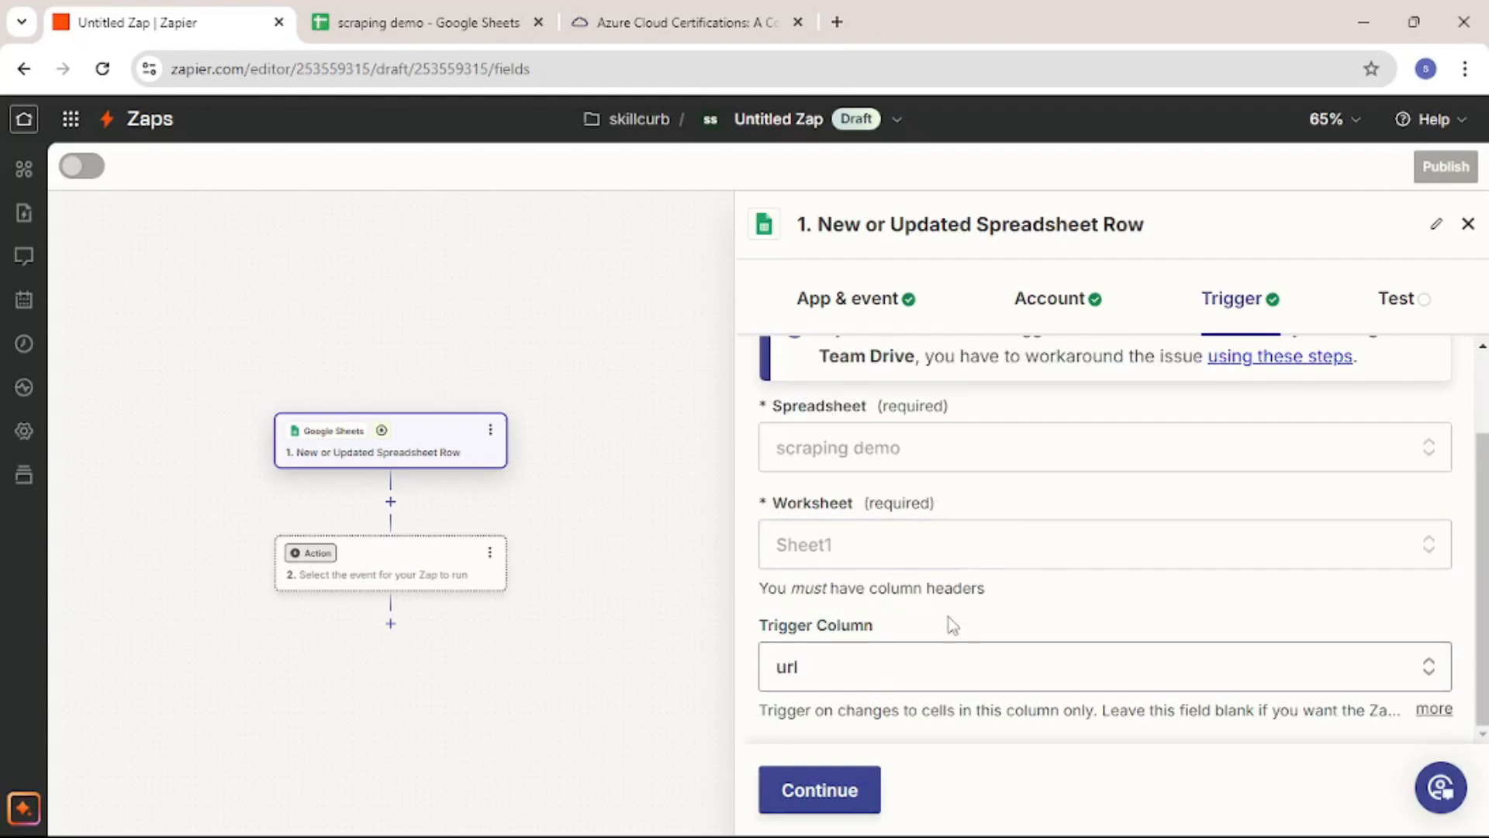
left_click(841, 800)
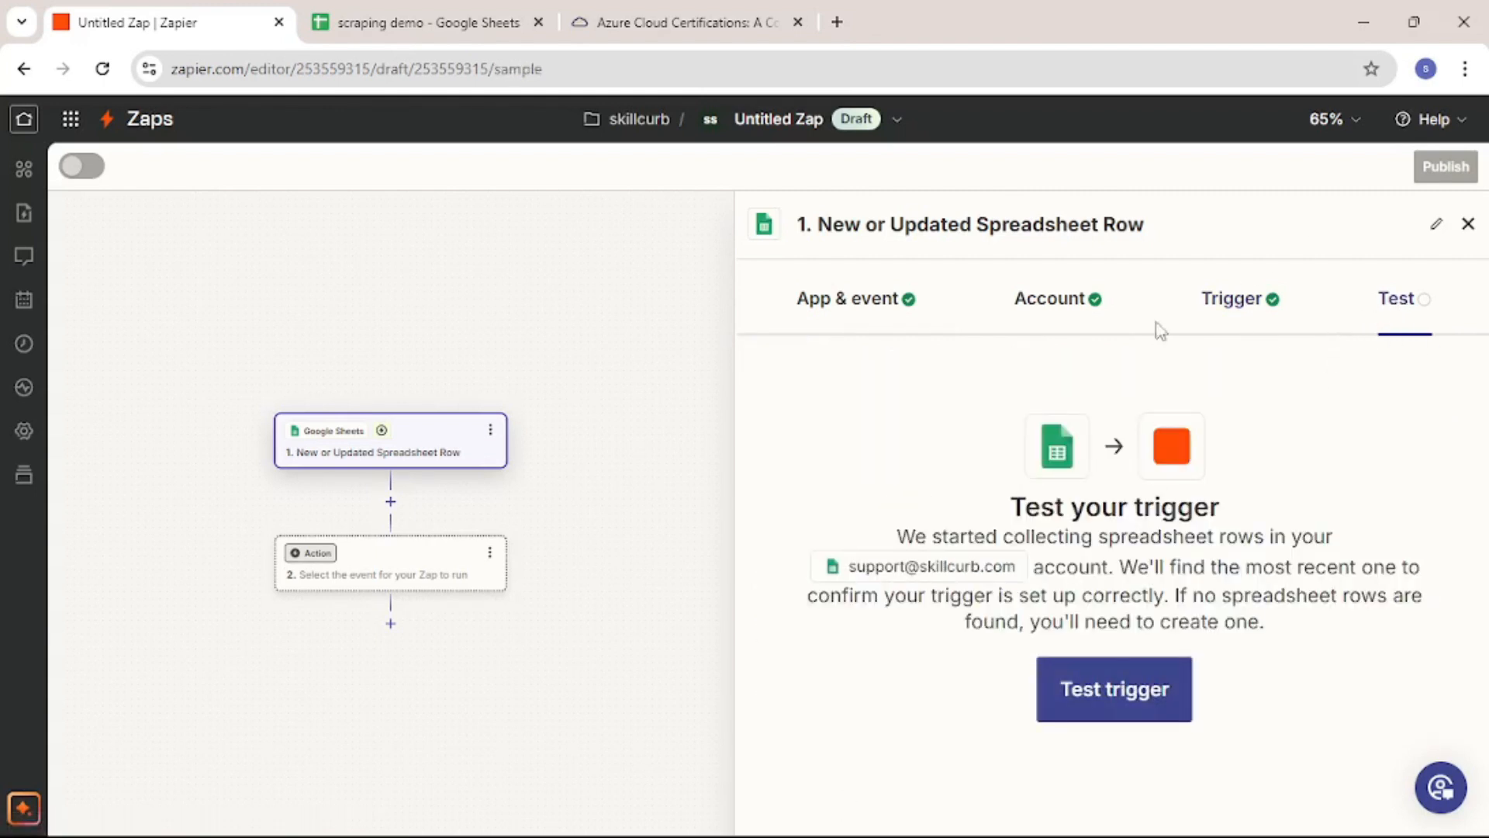
Copy the Azure Cloud Certifications article's web address into cell A2 under url in the scraping demo Google Sheet
left_click(606, 35)
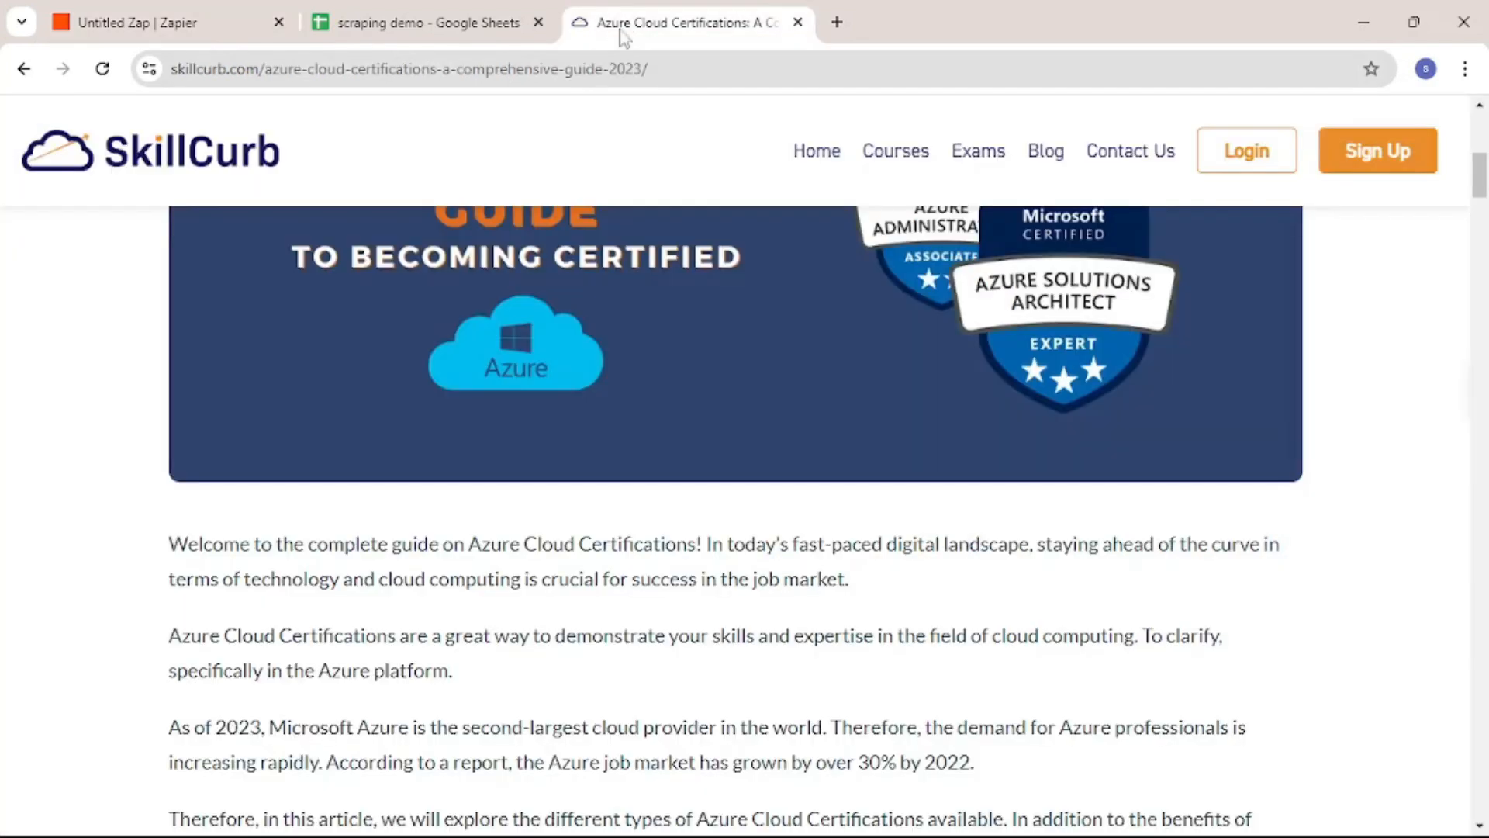
left_click(727, 75)
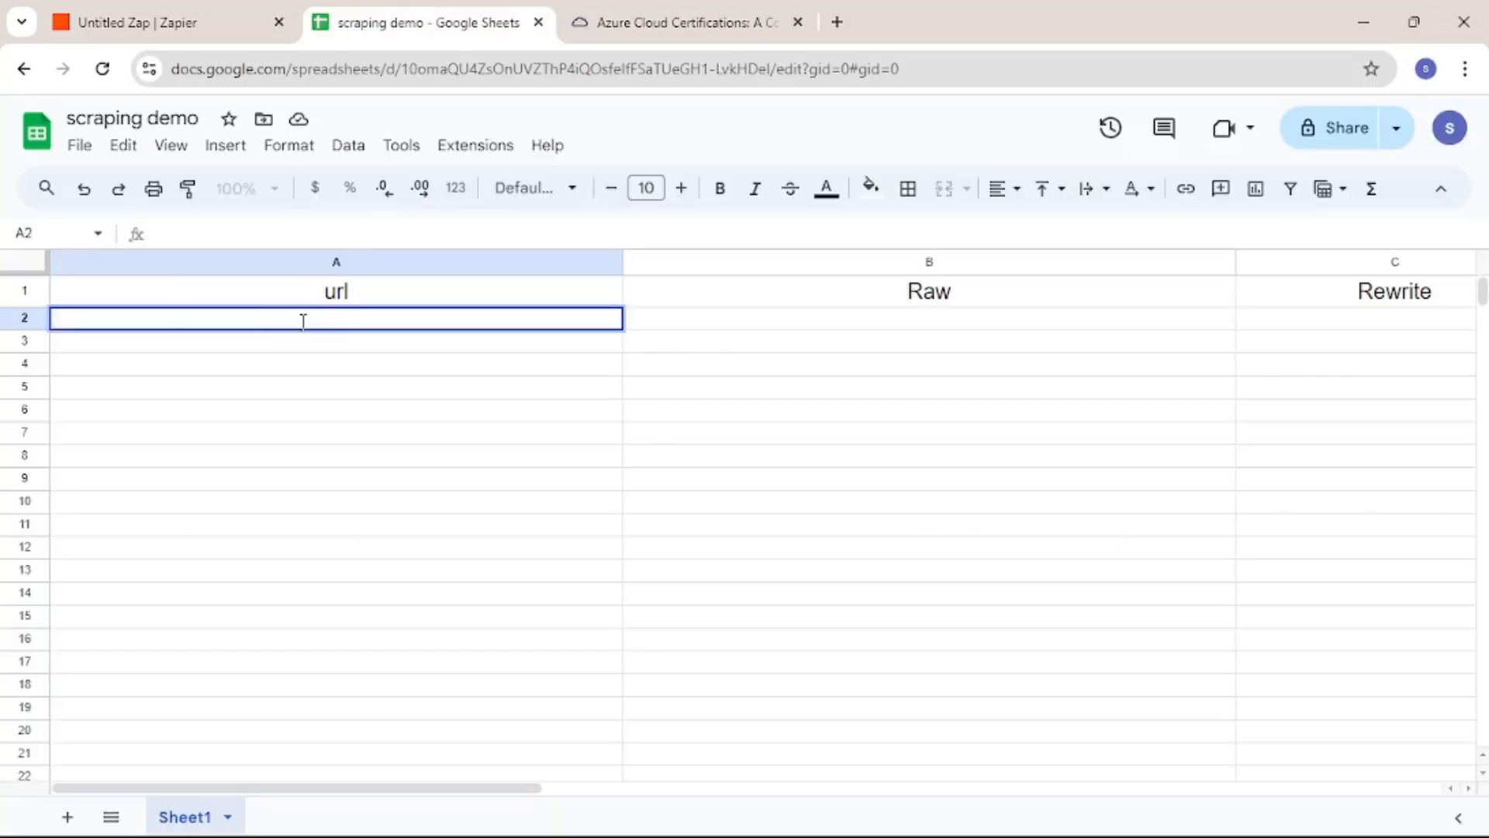
type("https://skillcurb.com/azure-cloud-certifications-a-comprehensive-guide-2023/")
key("Return")
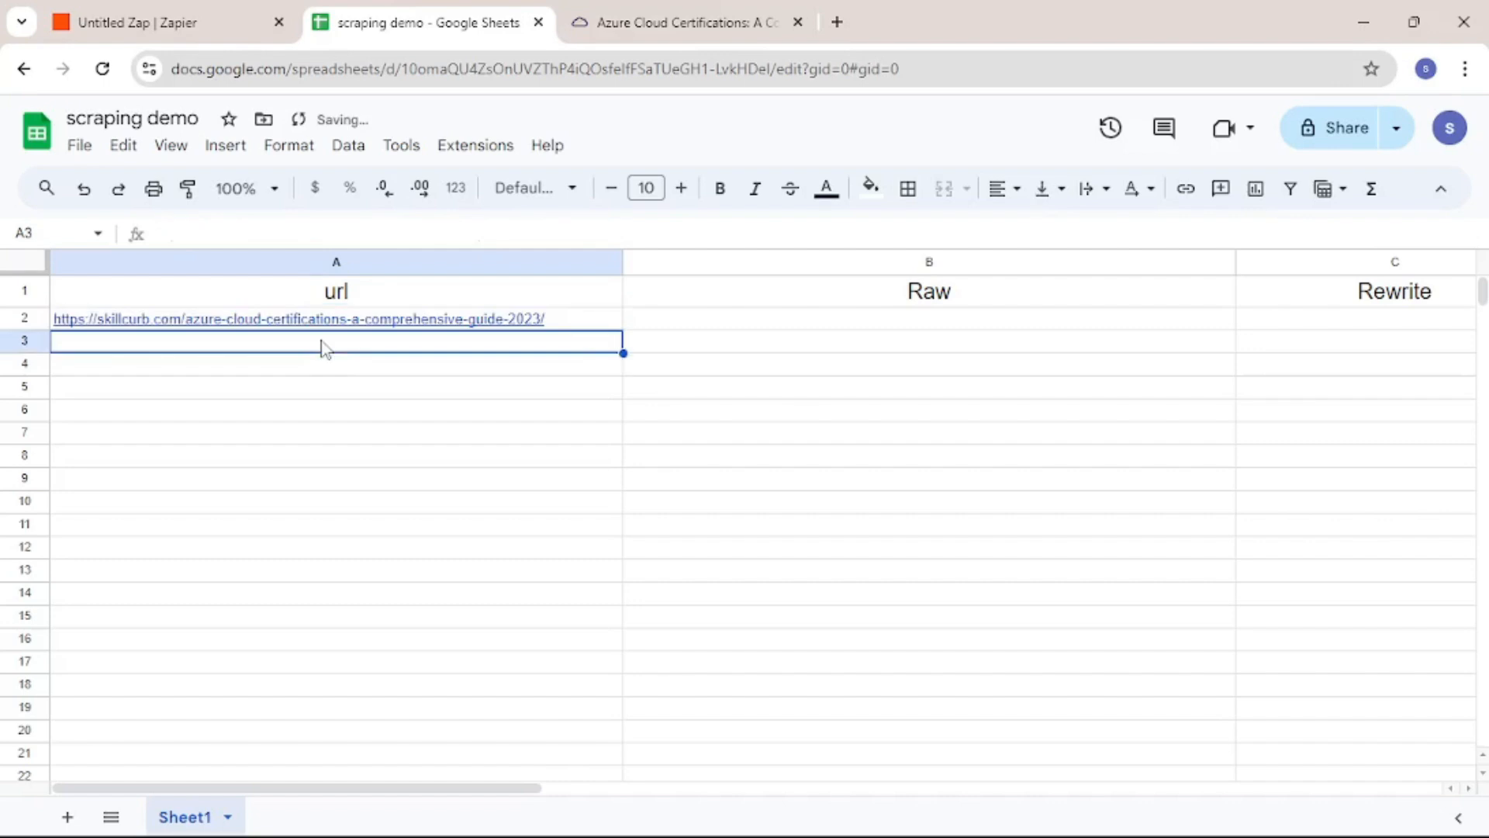
Return to the Zapier editor, test the trigger and review the data of the retrieved spreadsheet row
left_click(116, 11)
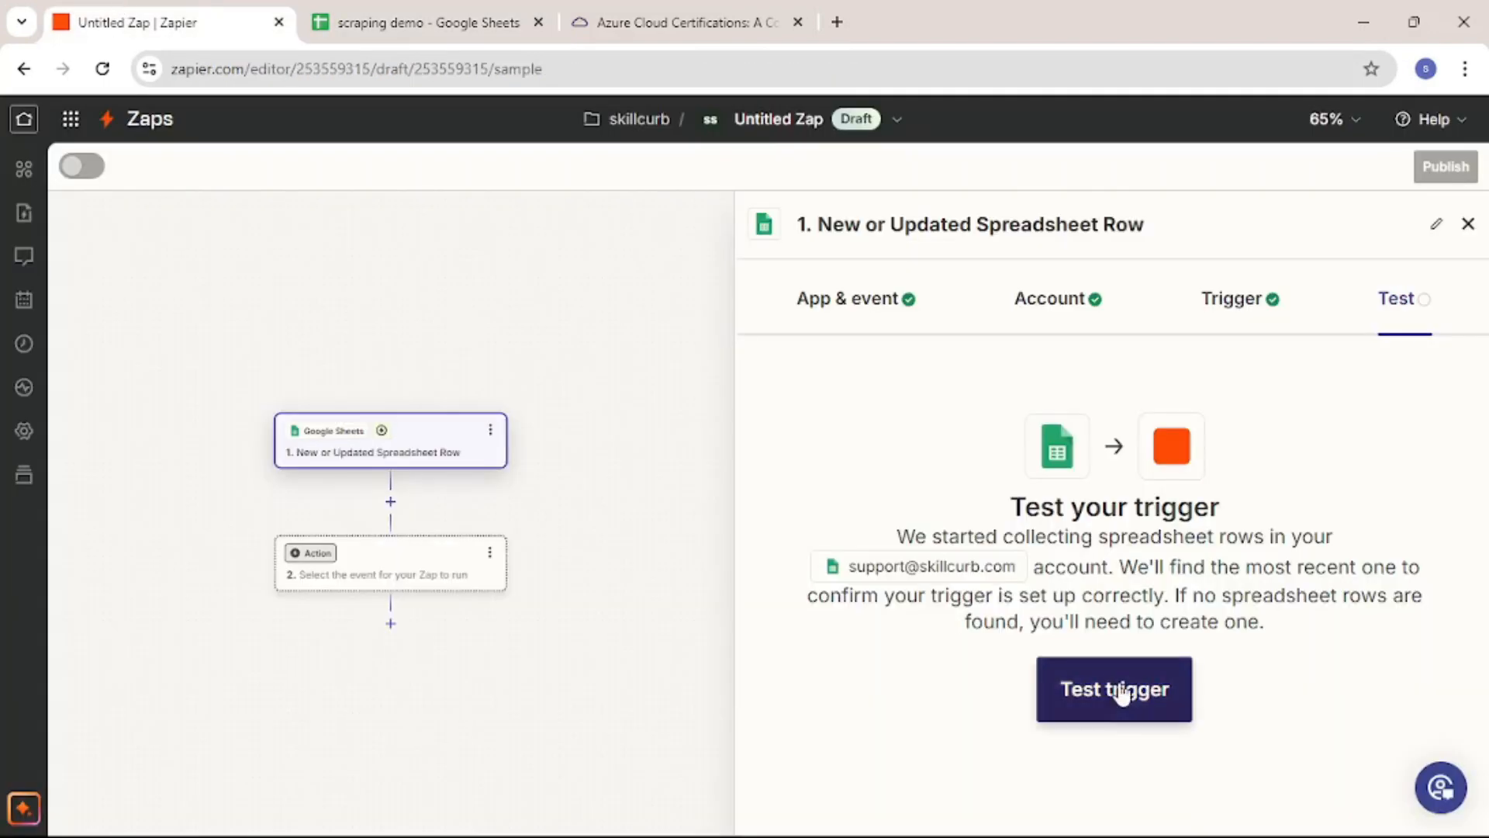
left_click(1121, 690)
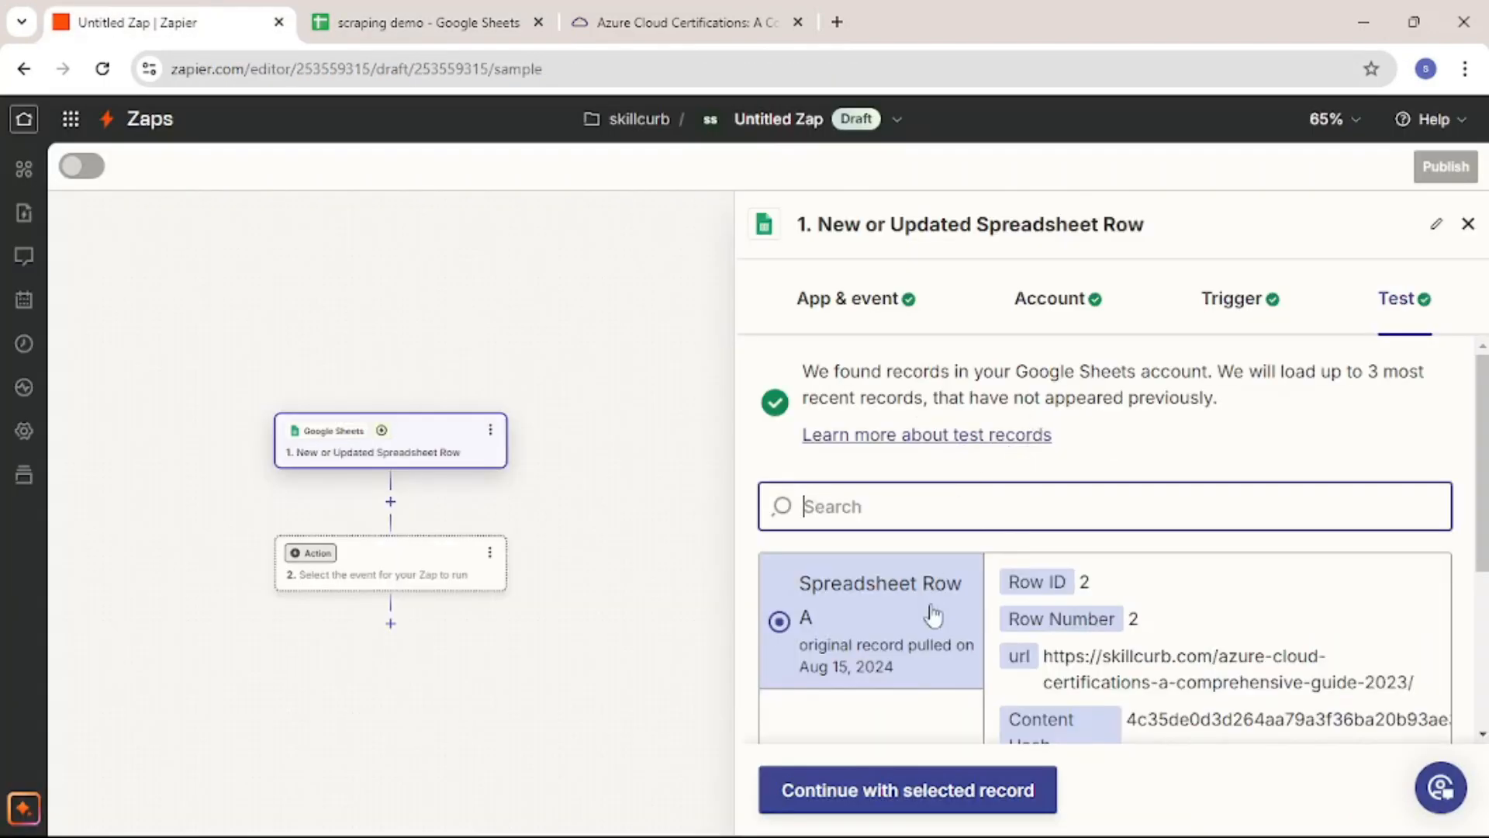
scroll(933, 652, "down", 5)
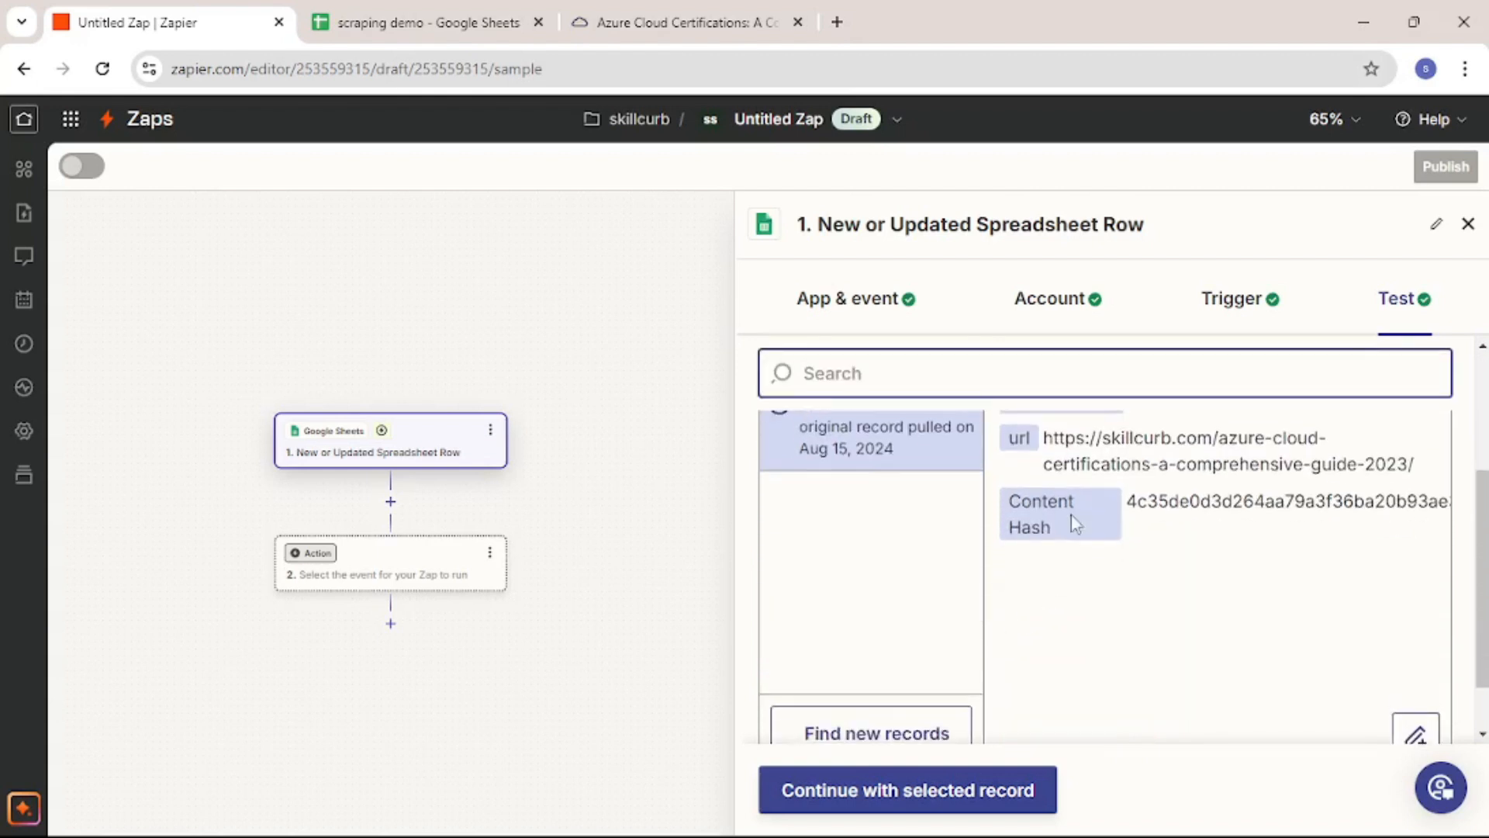
scroll(1070, 522, "up", 3)
left_click_drag(1440, 578, 1116, 645)
left_click(1171, 690)
scroll(1107, 583, "up", 2)
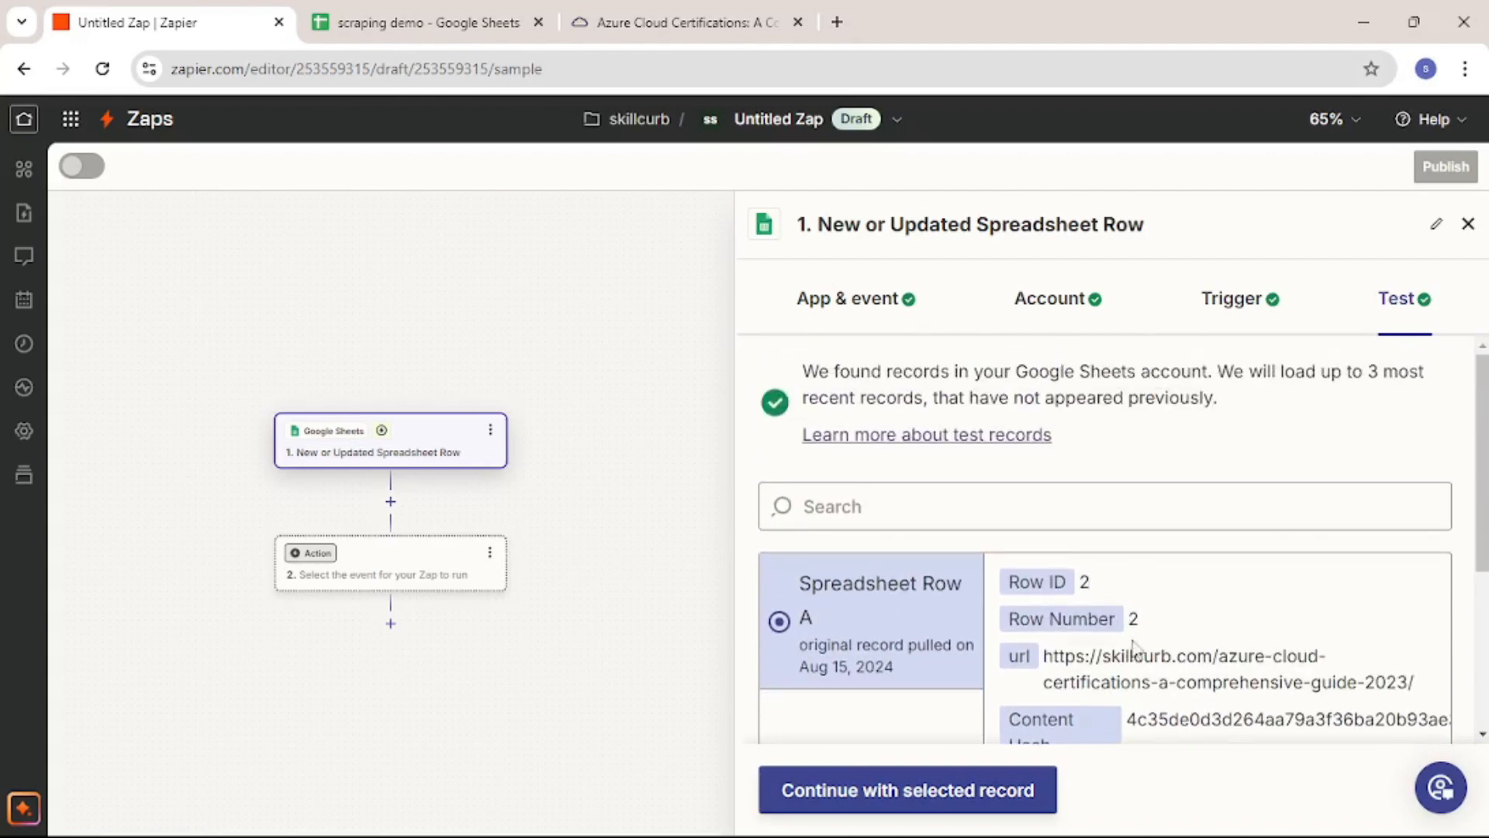
scroll(1117, 621, "down", 4)
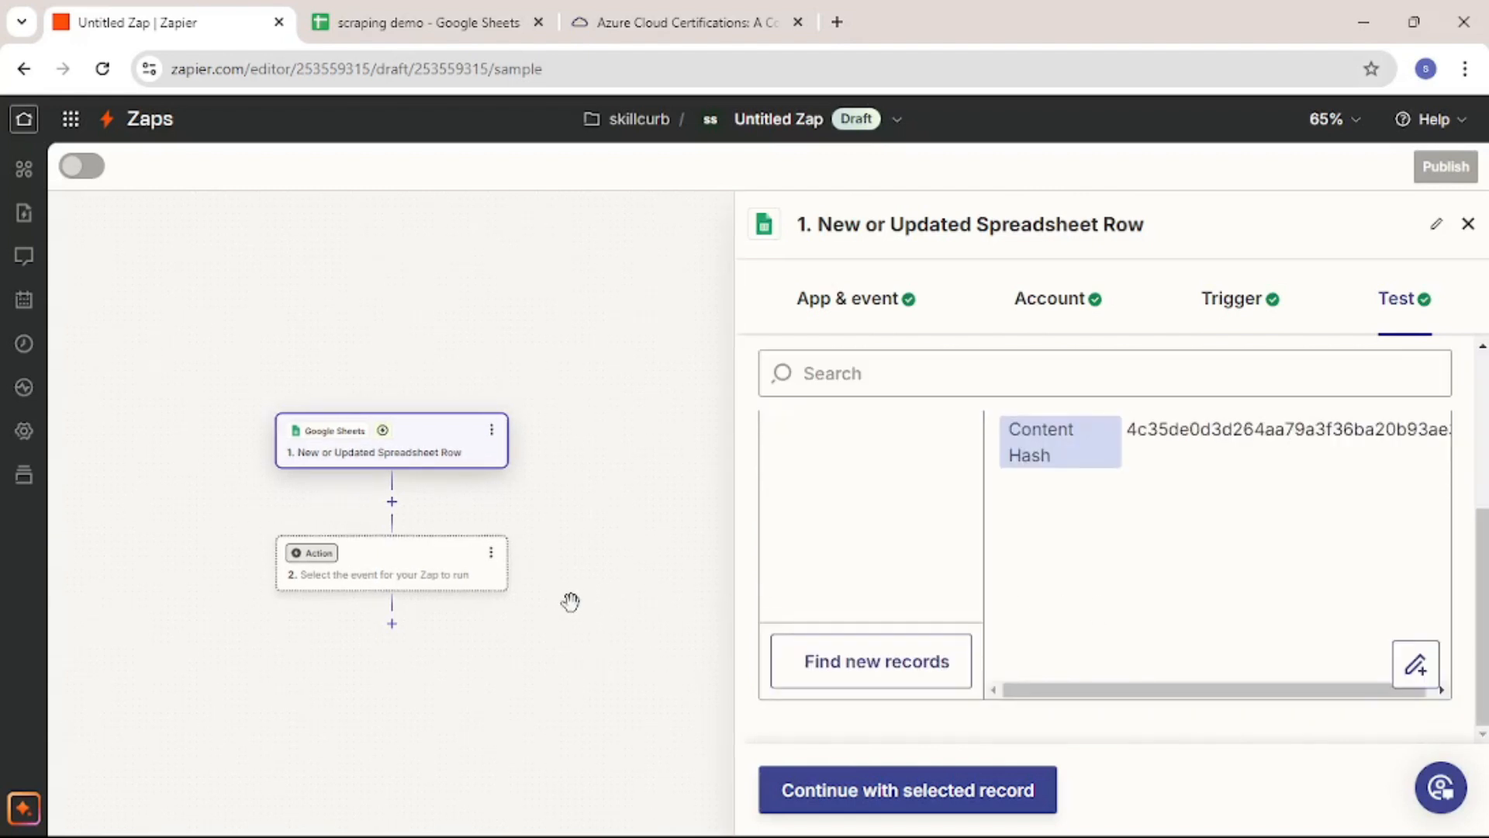
Set the Zap's second step to Web Parser by Zapier with the Parse Webpage event
scroll(569, 601, "up", 3)
scroll(569, 602, "up", 3)
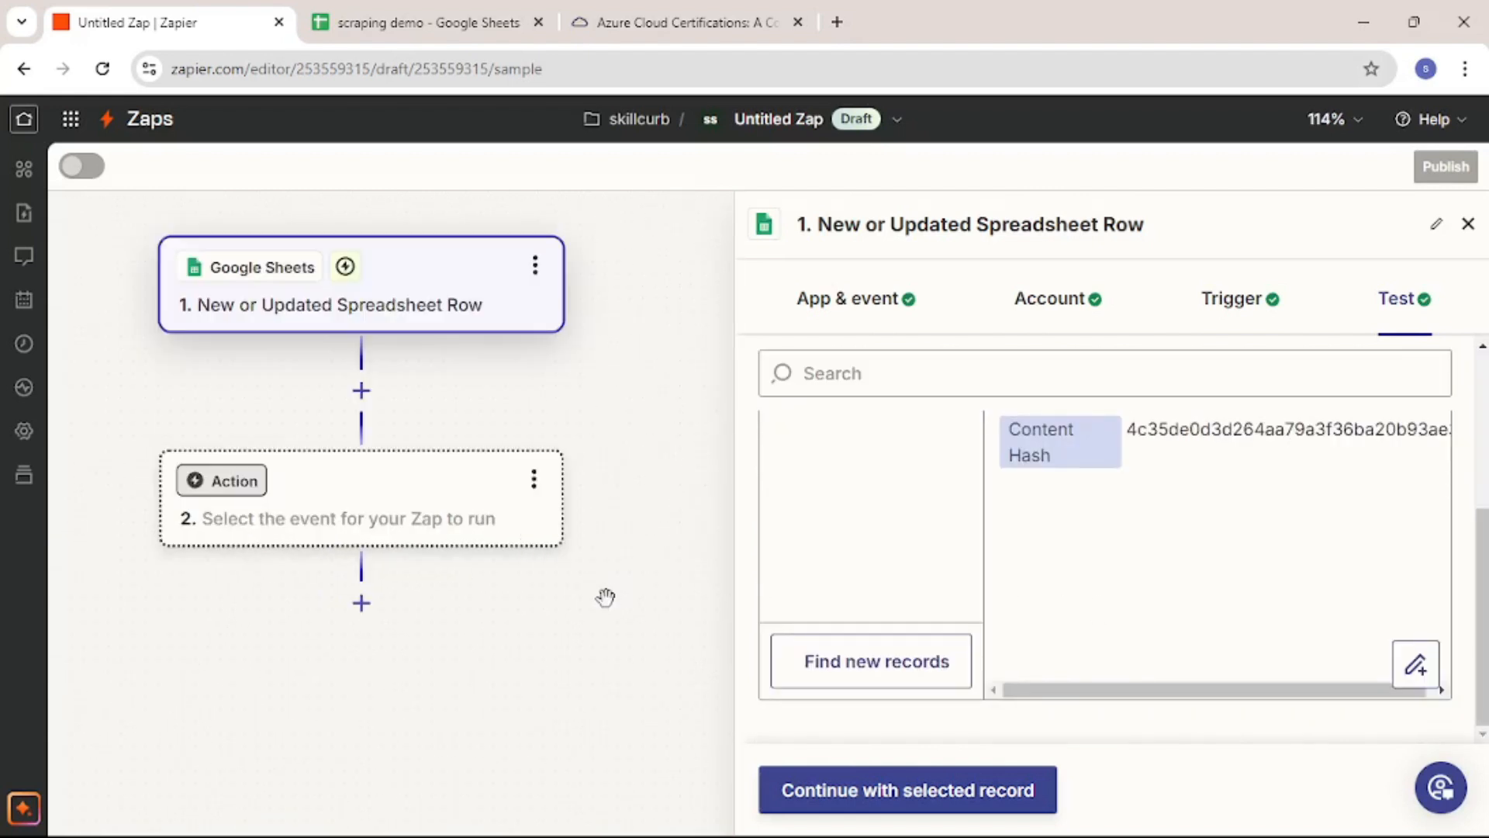
left_click(232, 502)
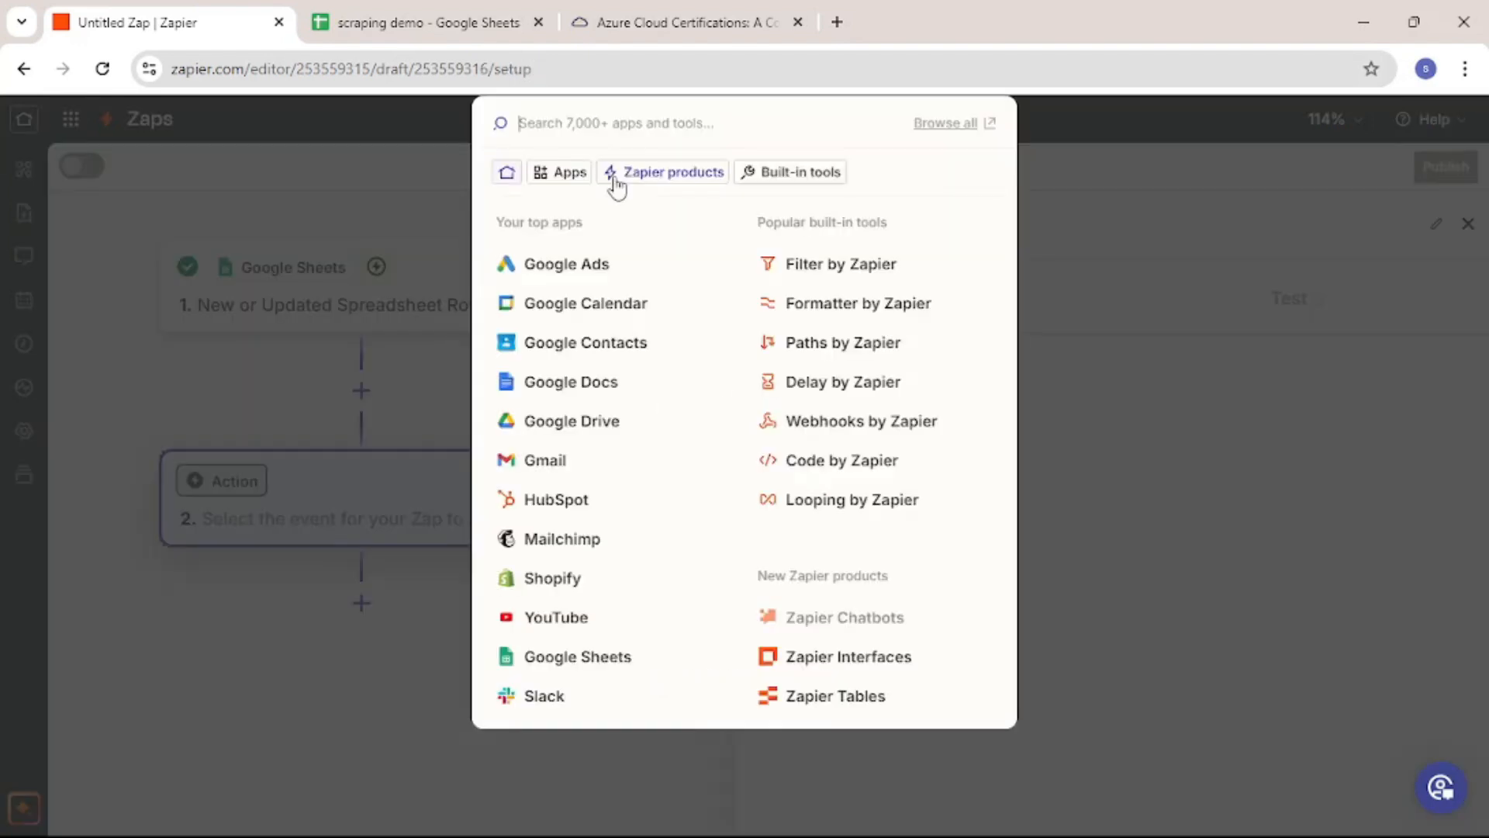
type("web parse")
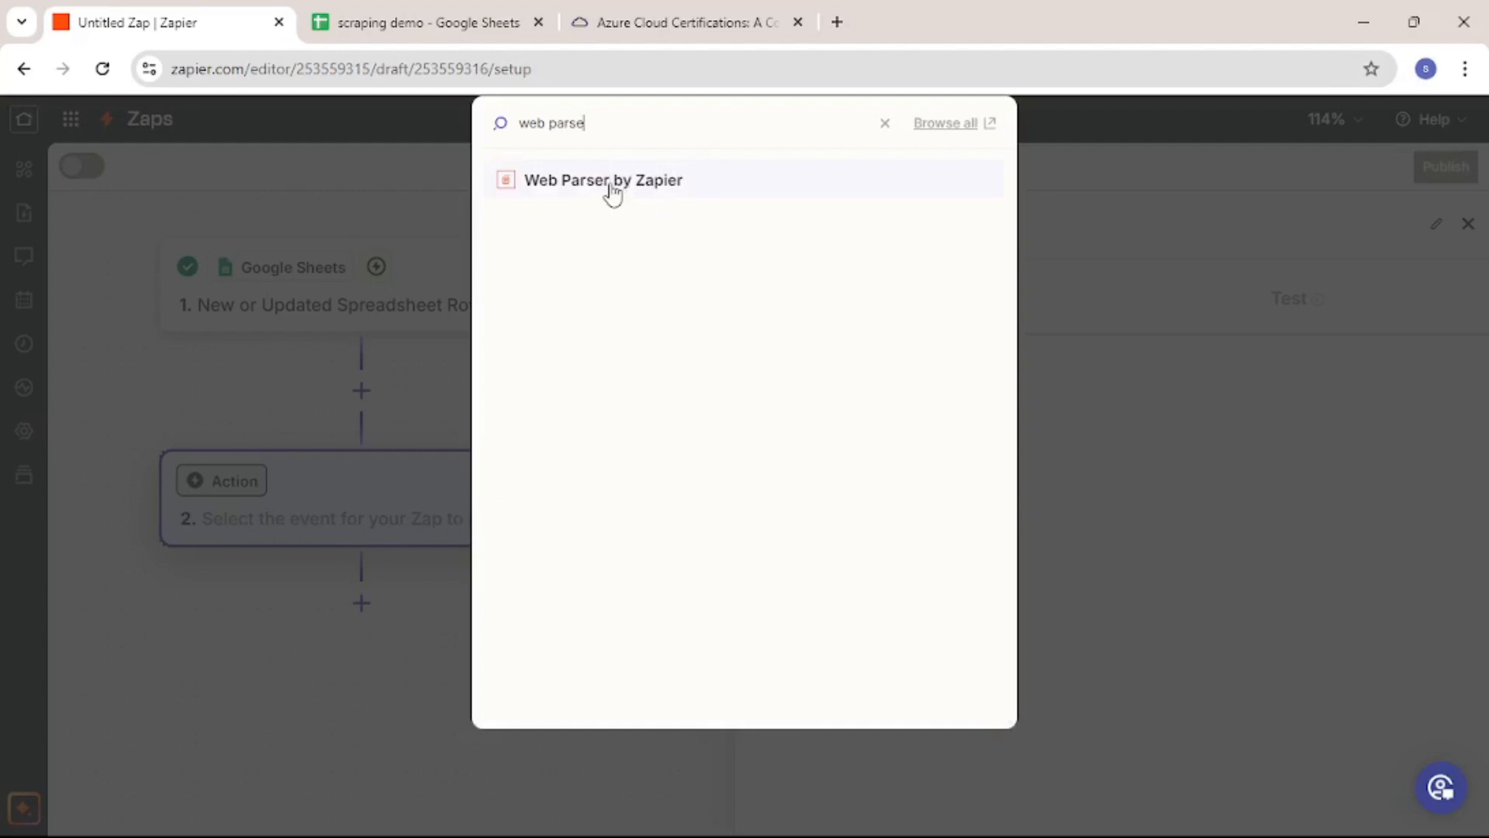
left_click(618, 187)
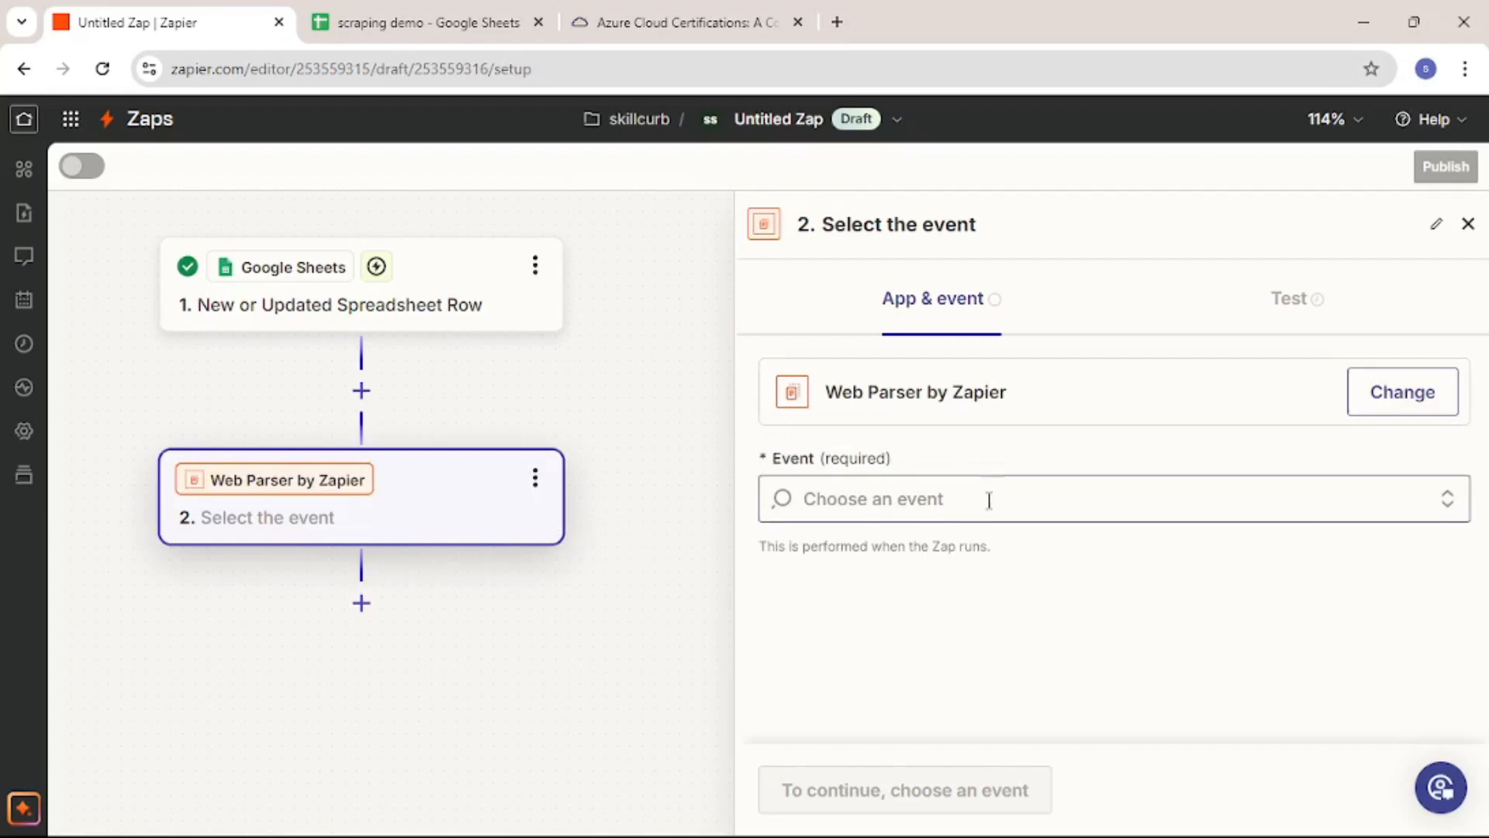
left_click(820, 496)
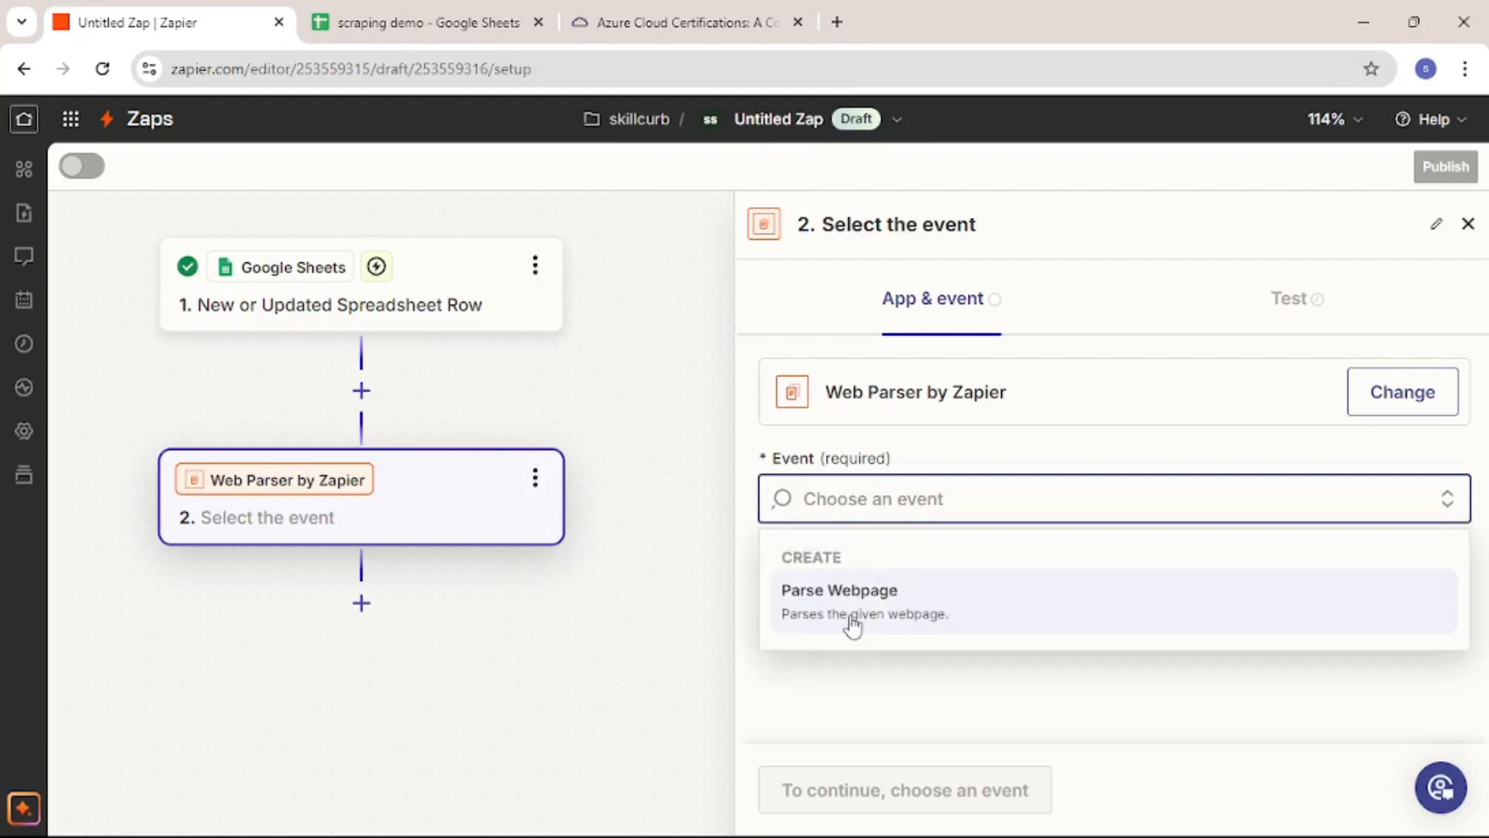
left_click(904, 617)
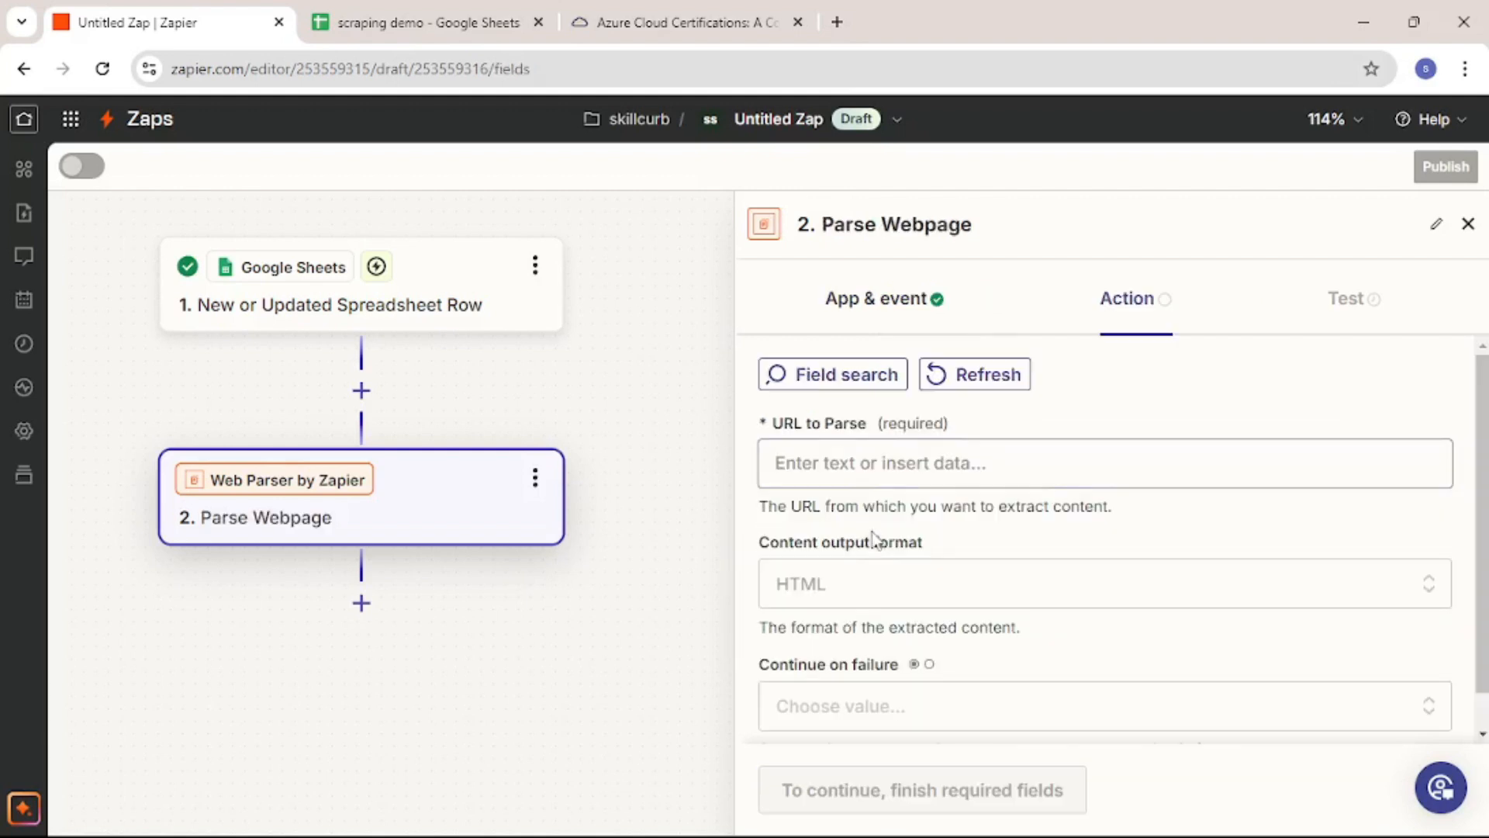
Map the url value from the trigger's spreadsheet row to URL to Parse
left_click(849, 473)
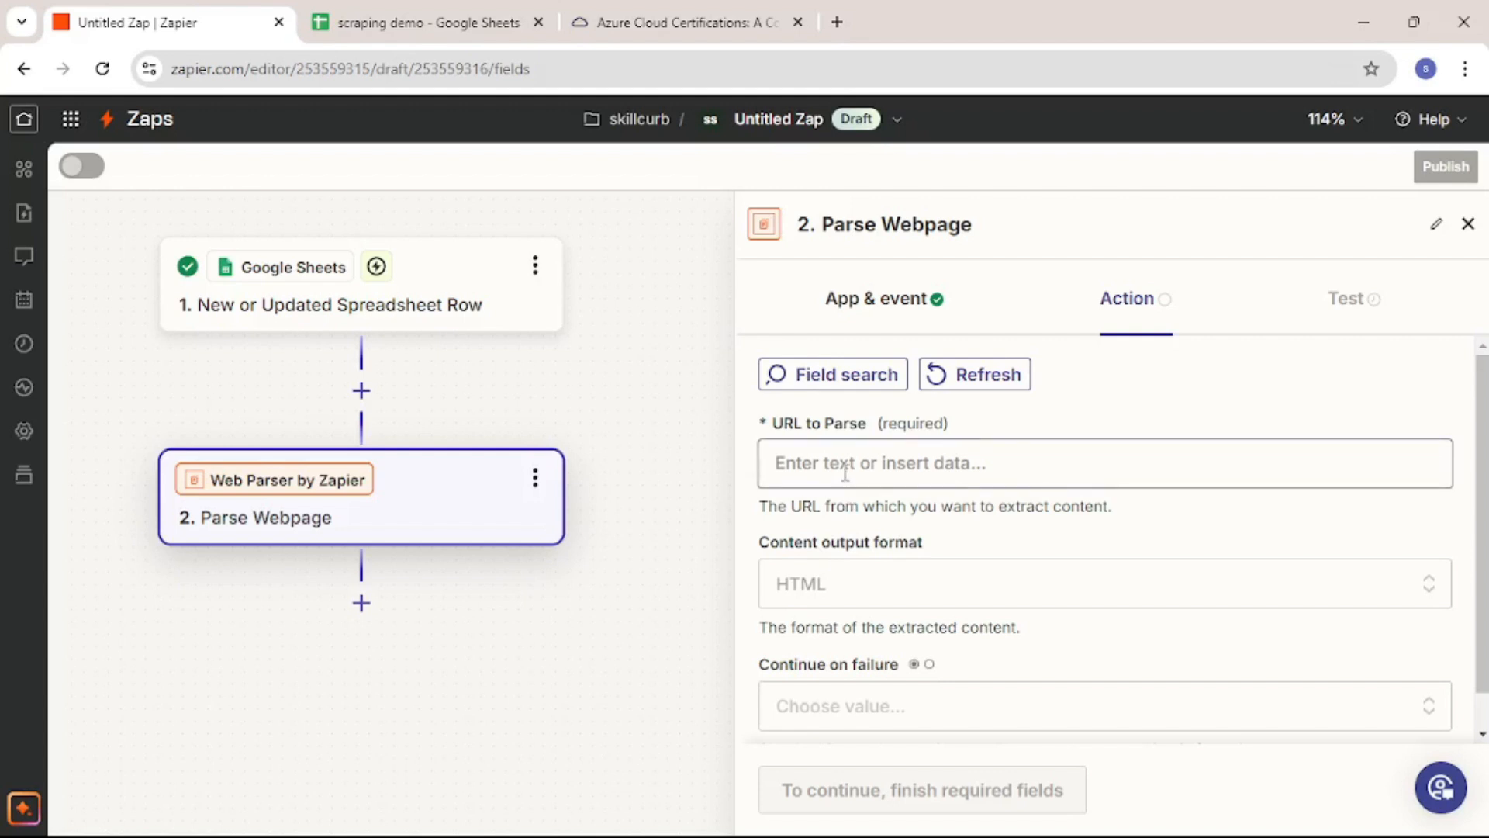
scroll(993, 566, "down", 3)
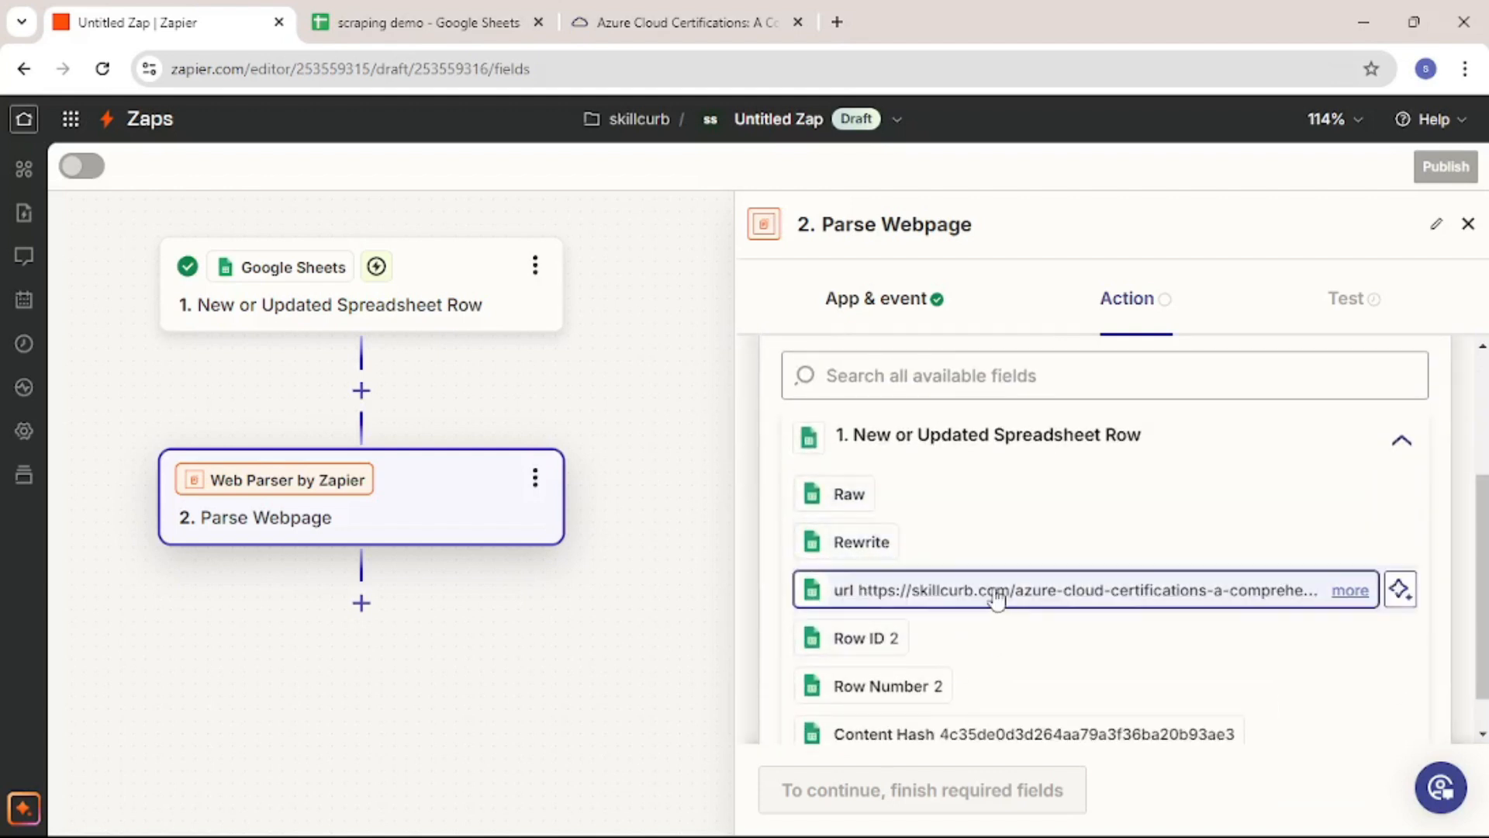
left_click(881, 589)
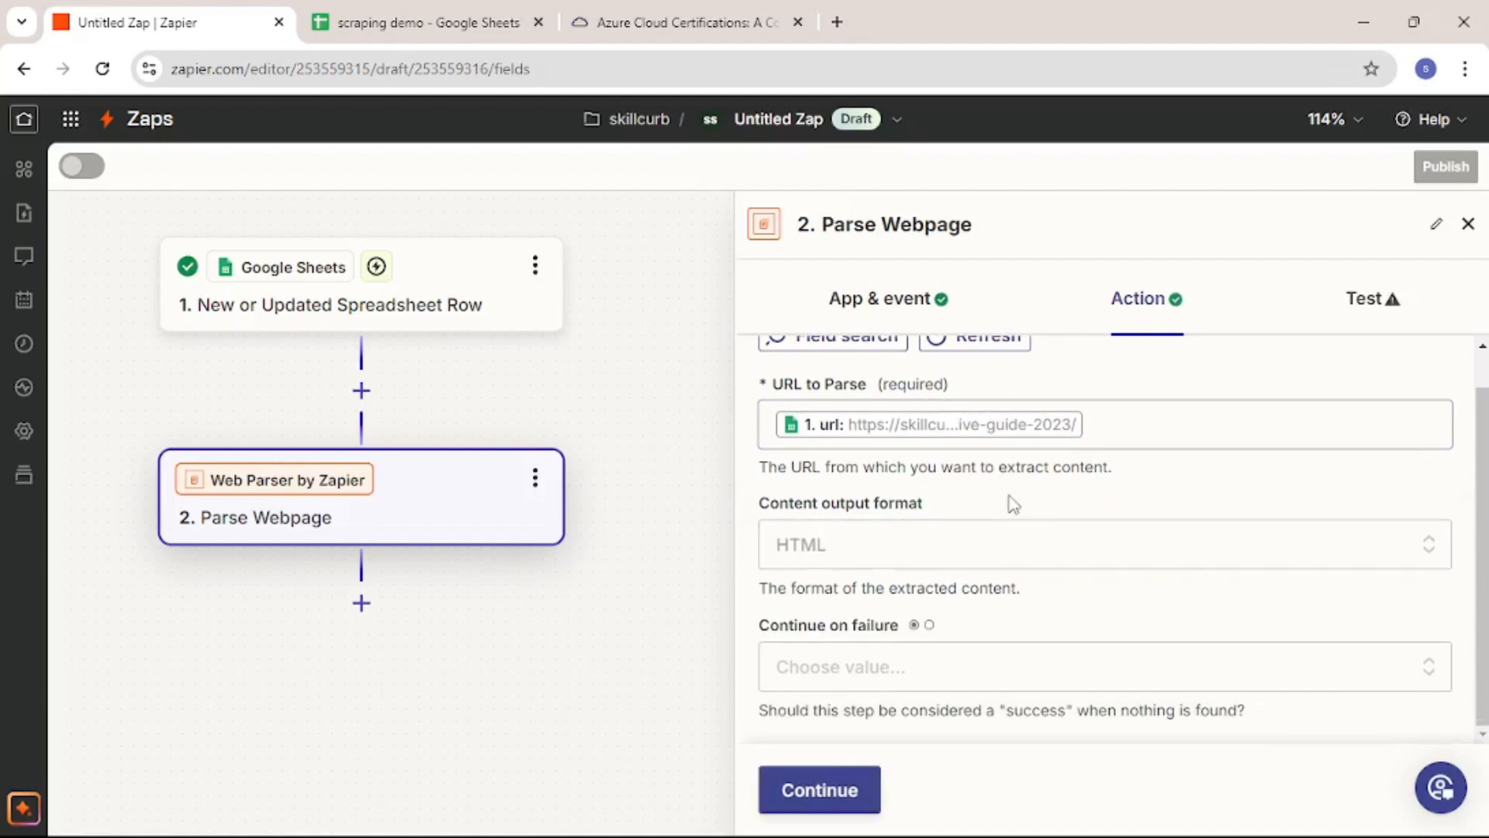
Set the content output format to Markdown and Continue on failure to False
left_click(879, 545)
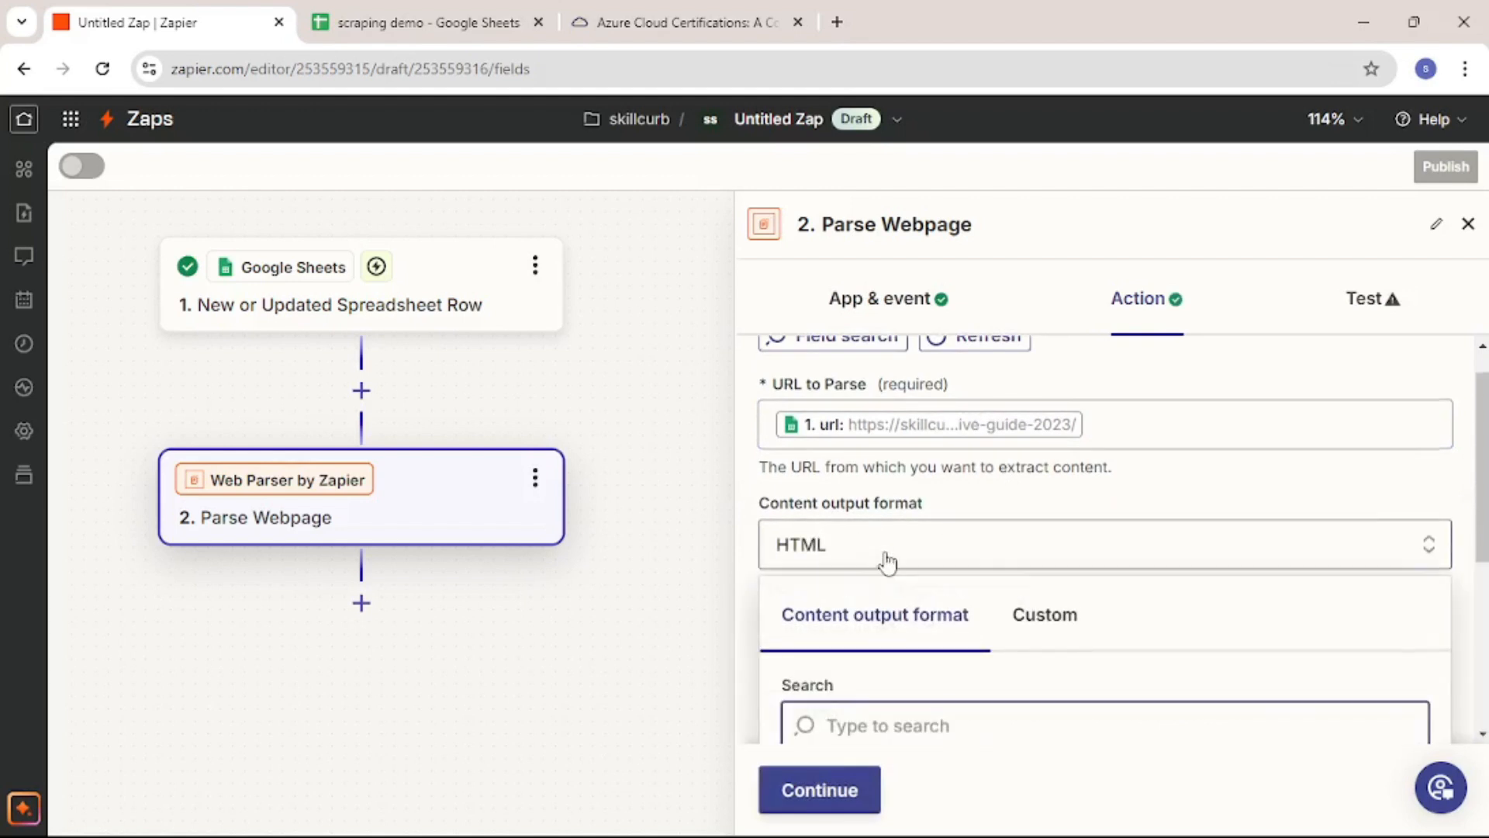
left_click(839, 697)
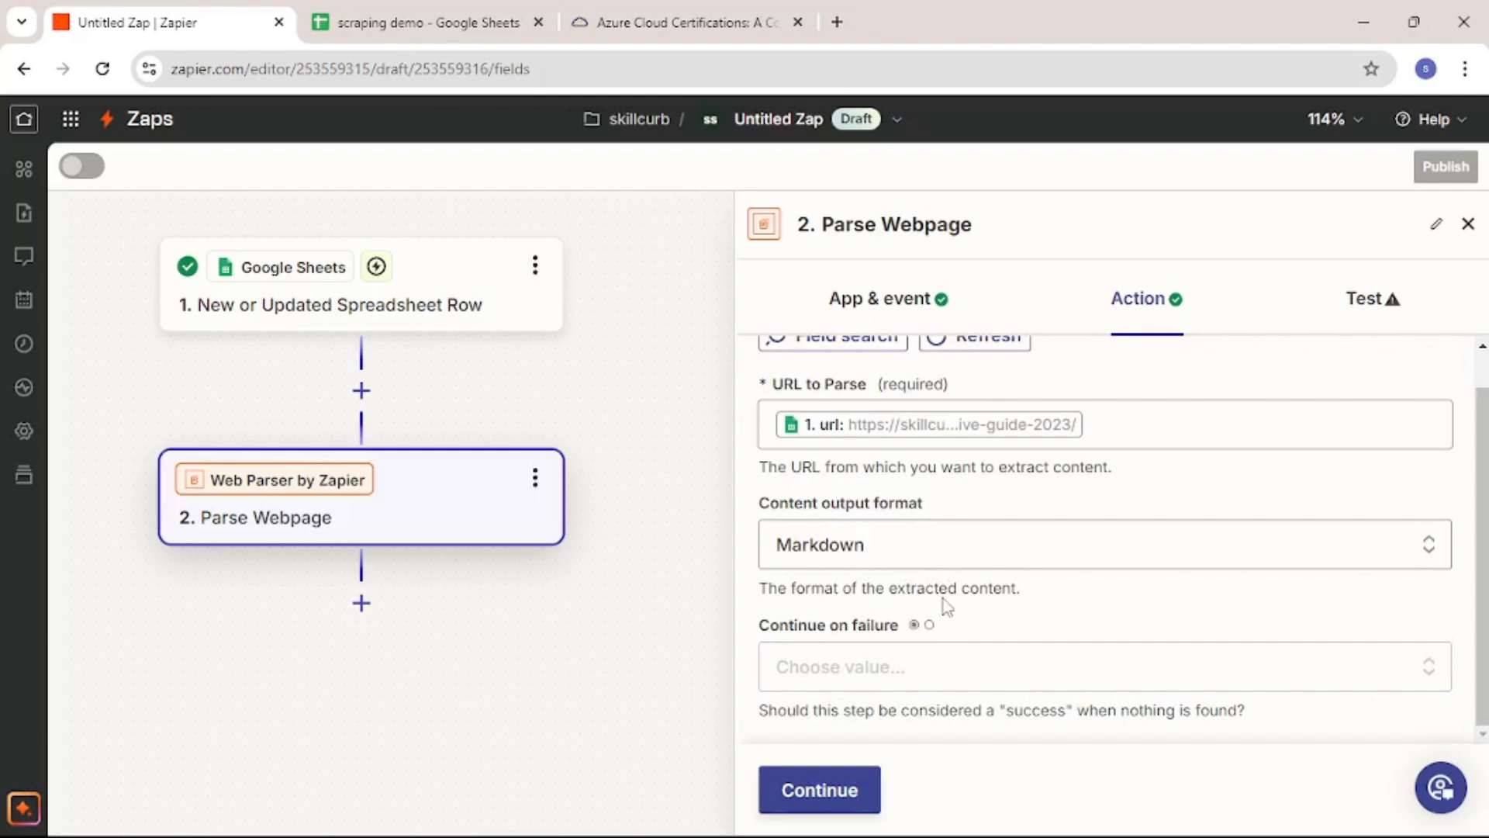
left_click(961, 560)
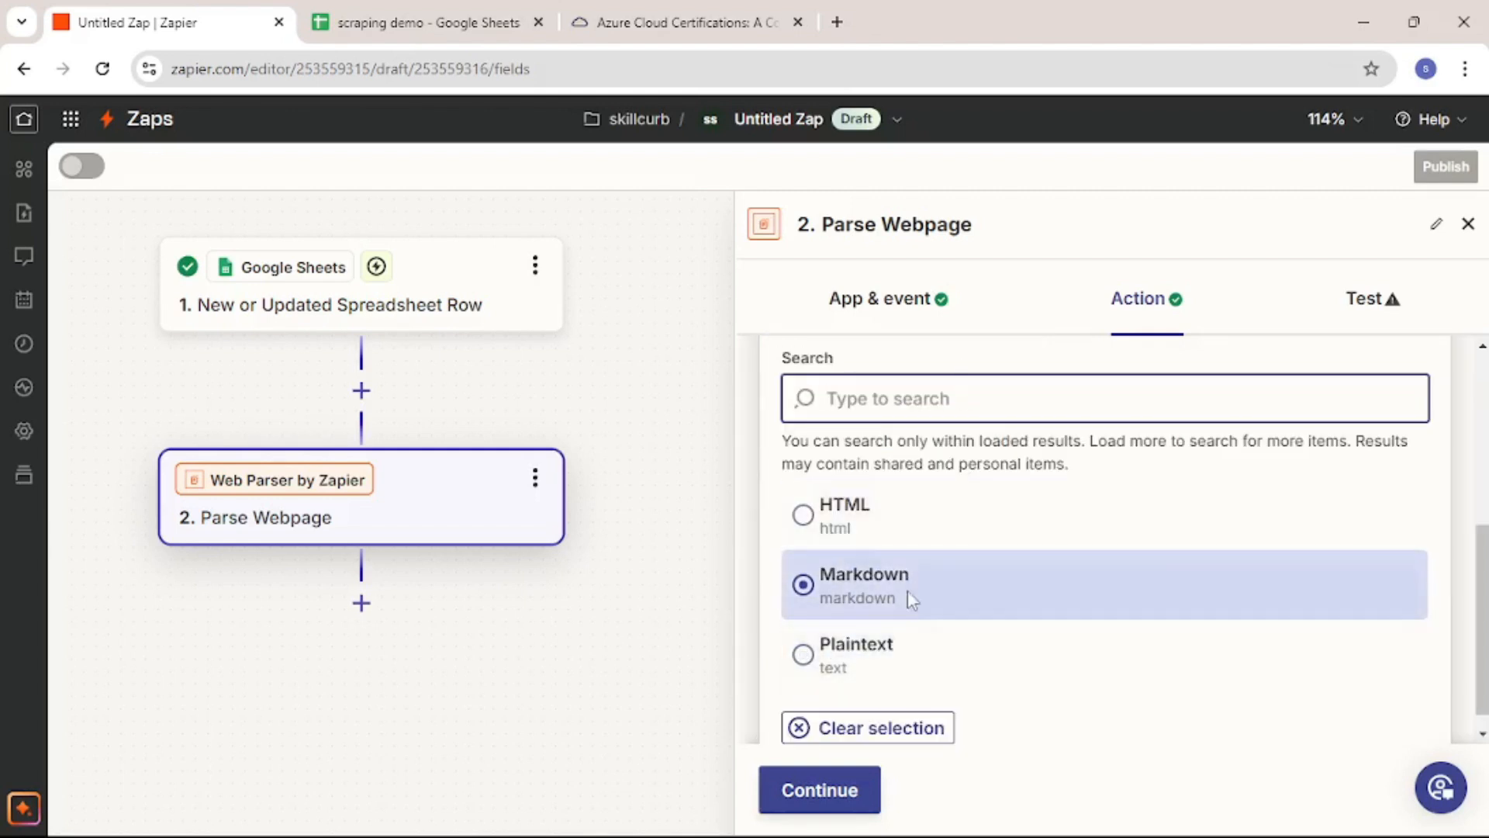
left_click(1018, 578)
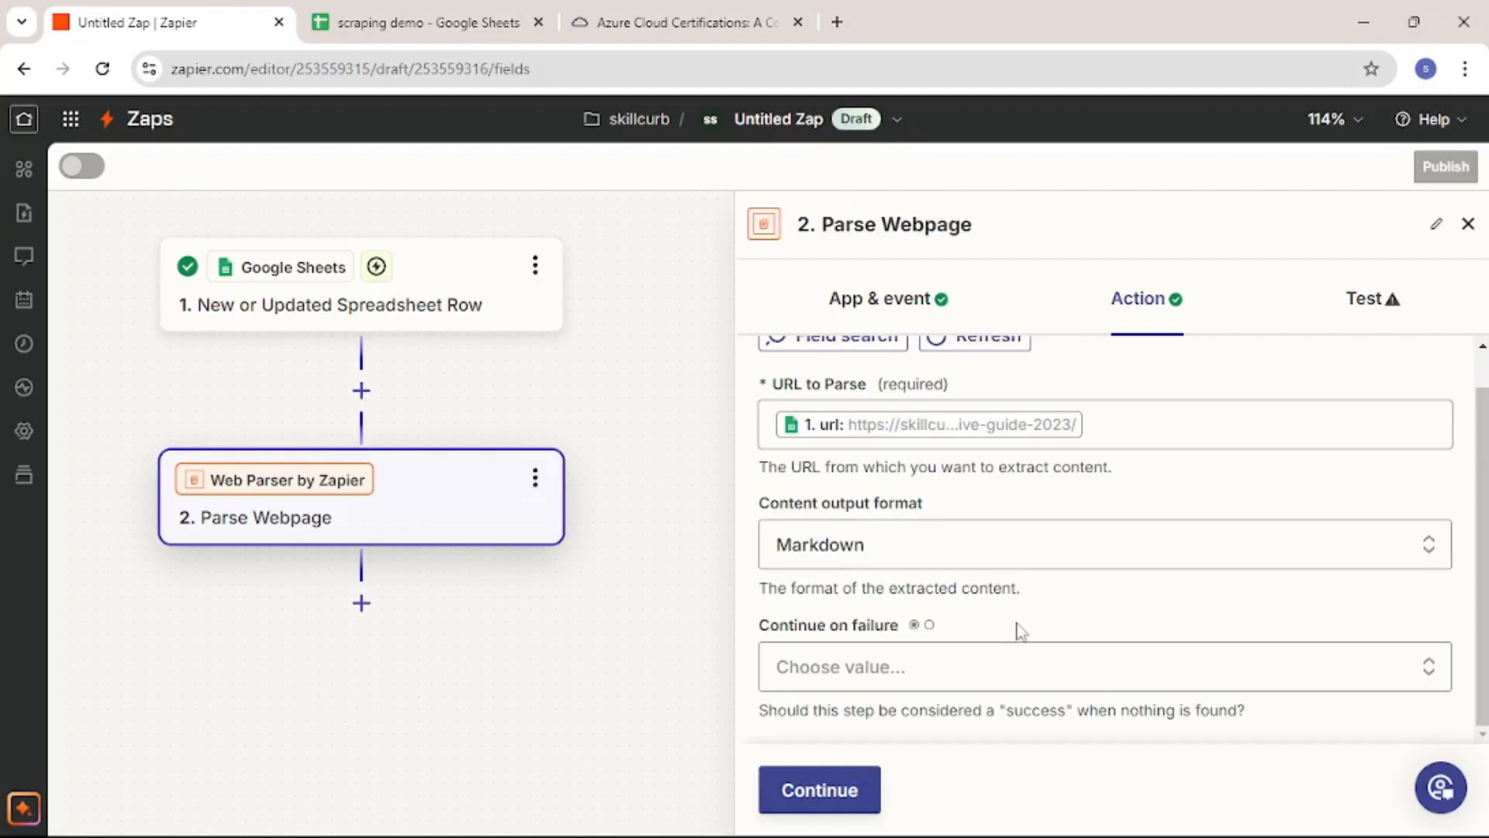
left_click(981, 682)
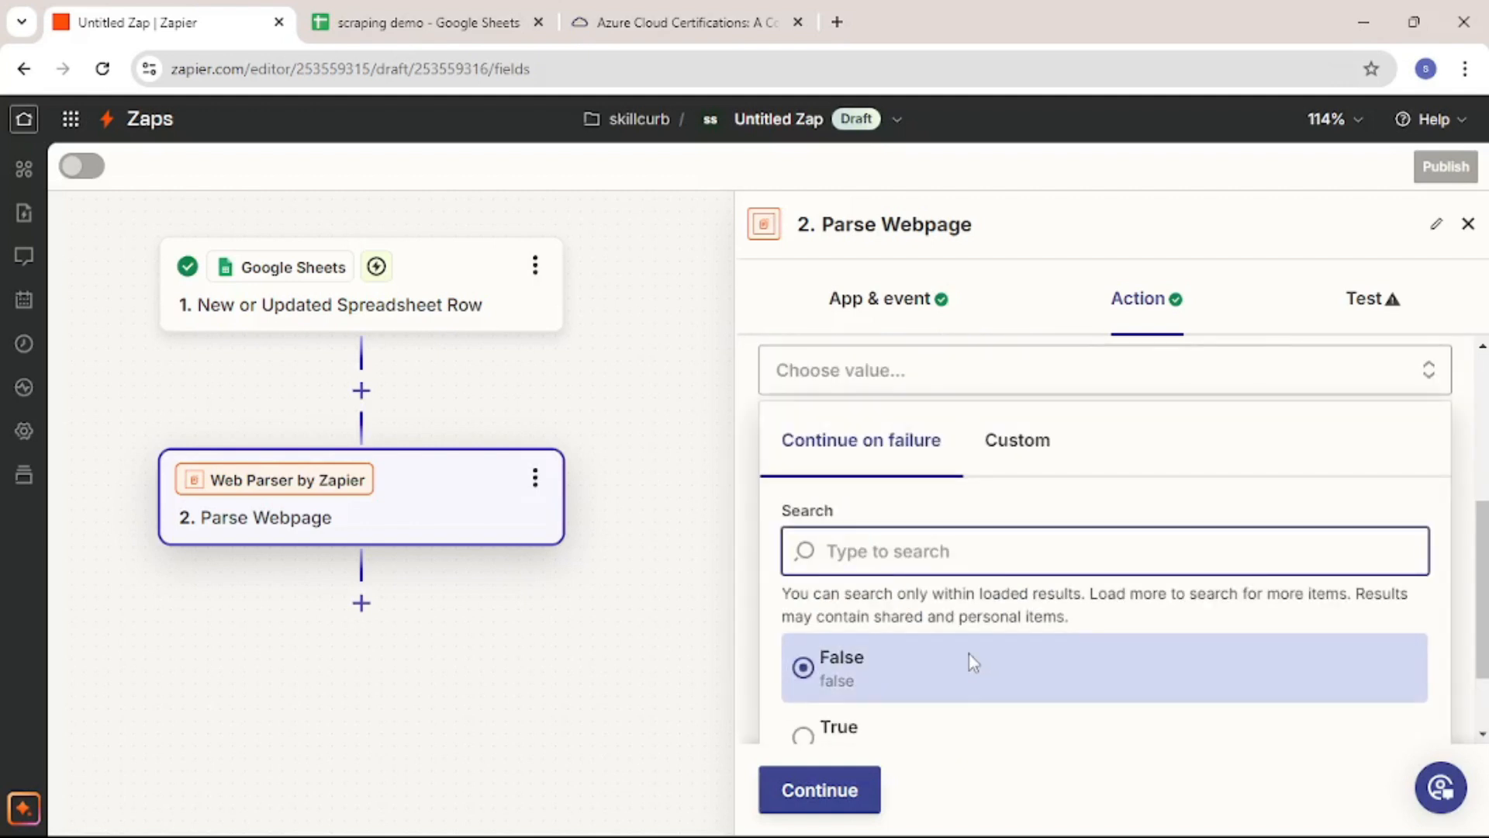
scroll(970, 654, "down", 2)
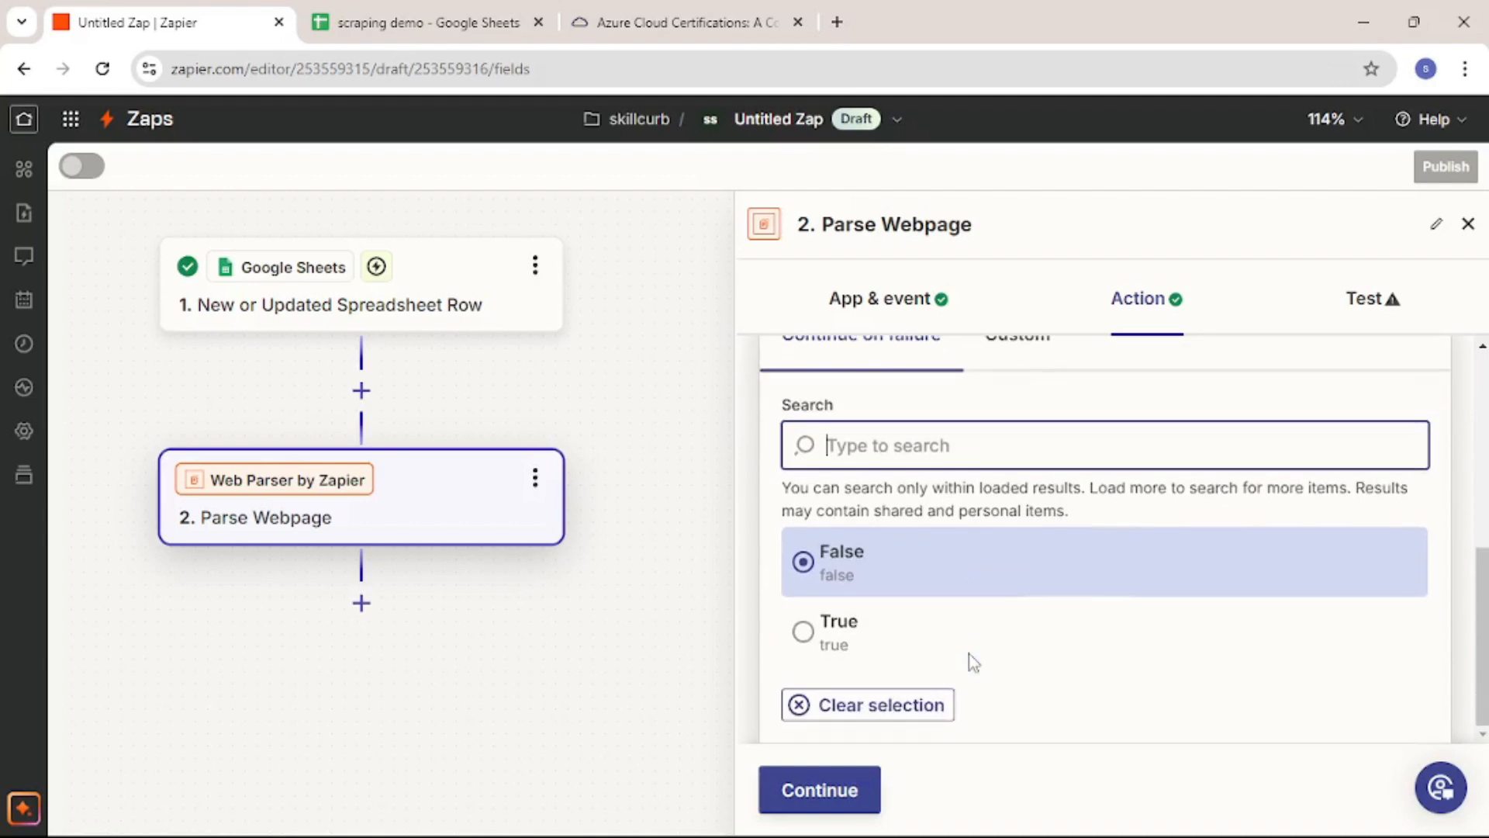
left_click(877, 561)
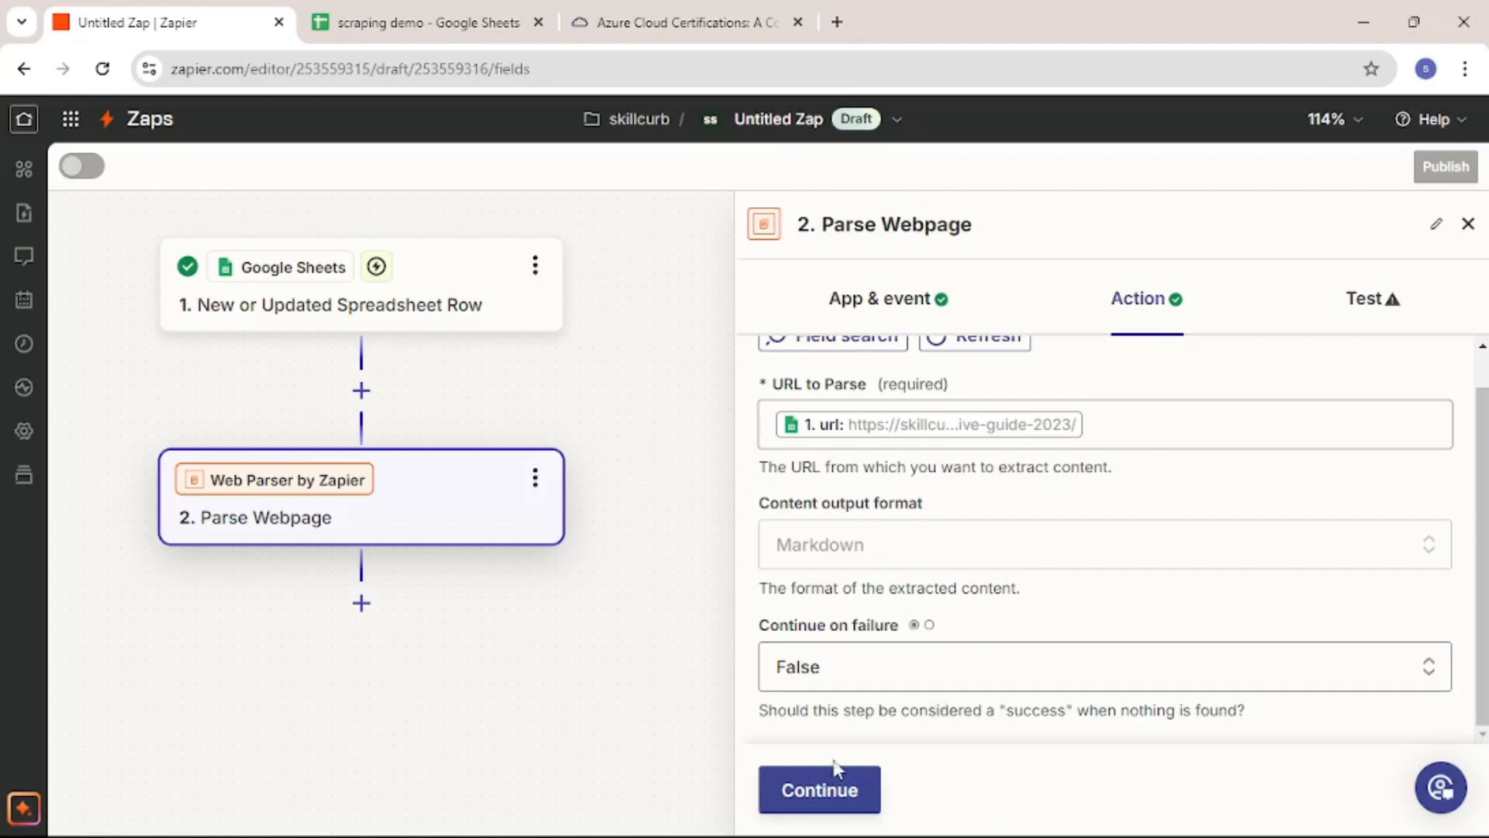
Test the Parse Webpage step and compare its extracted content with the source article's opening text
left_click(835, 791)
left_click(962, 793)
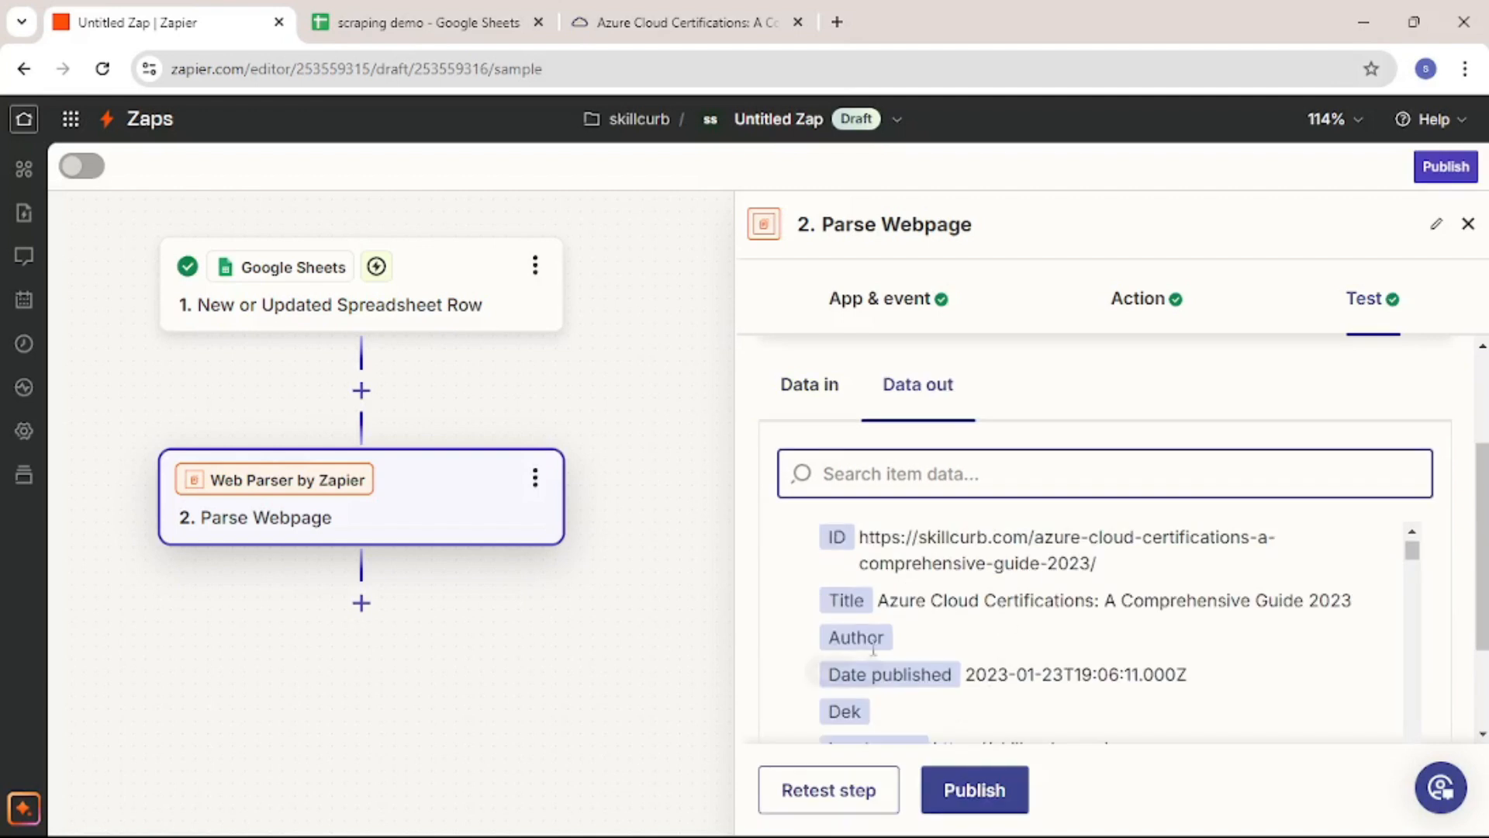
scroll(959, 650, "down", 4)
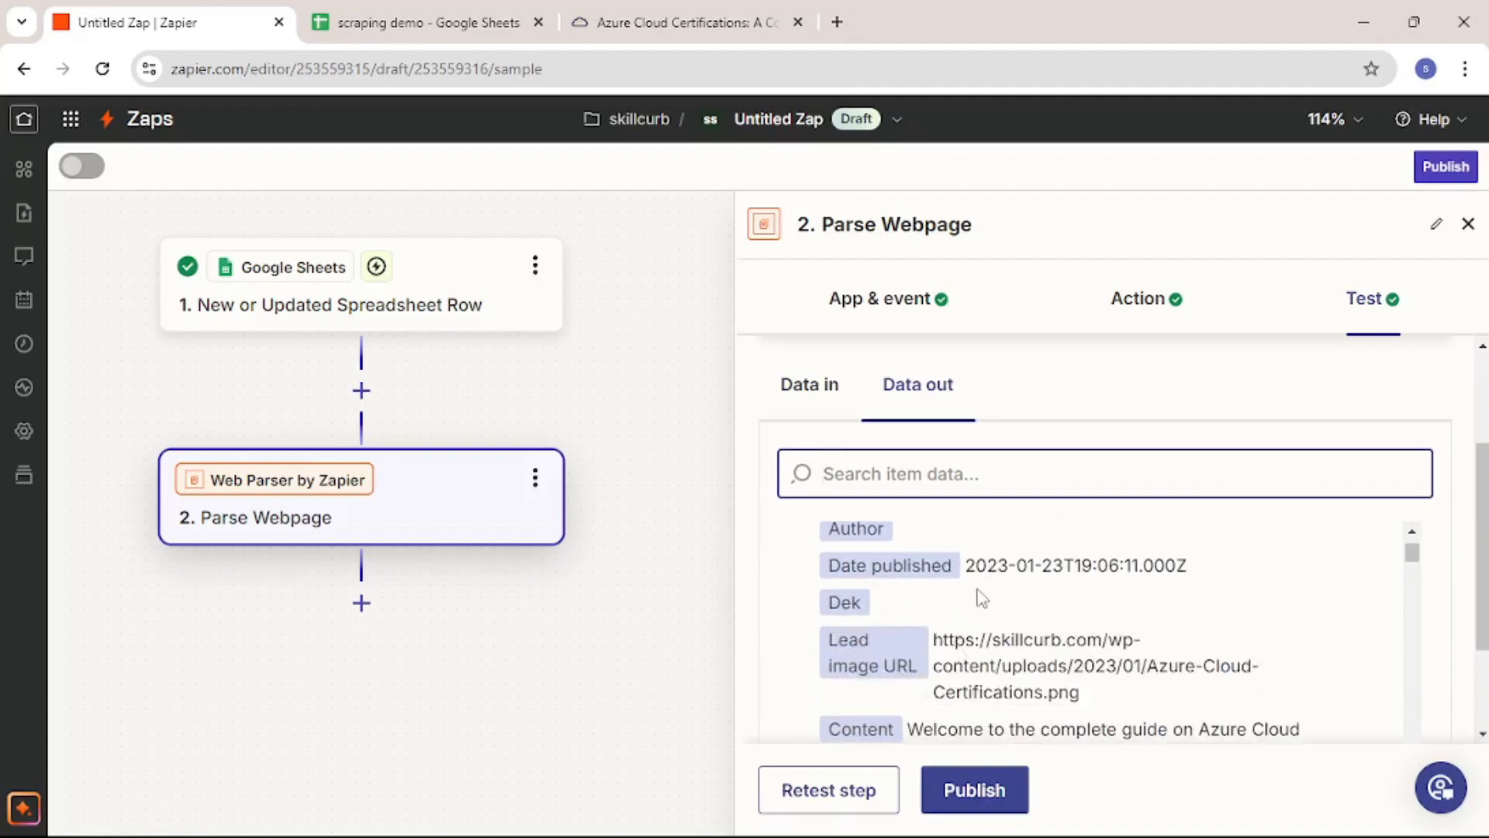
scroll(979, 591, "up", 1)
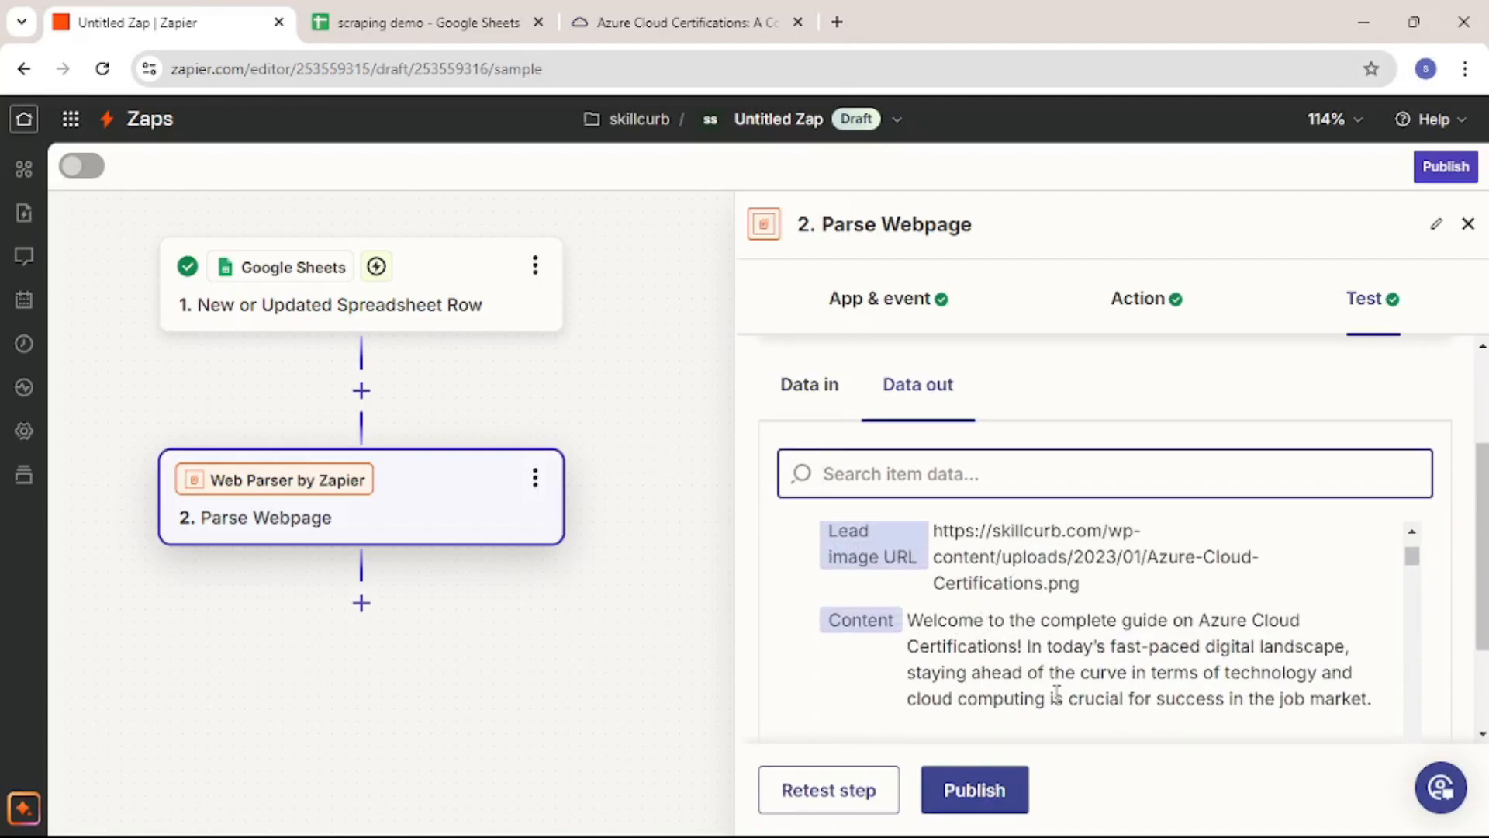
left_click_drag(914, 618, 1254, 621)
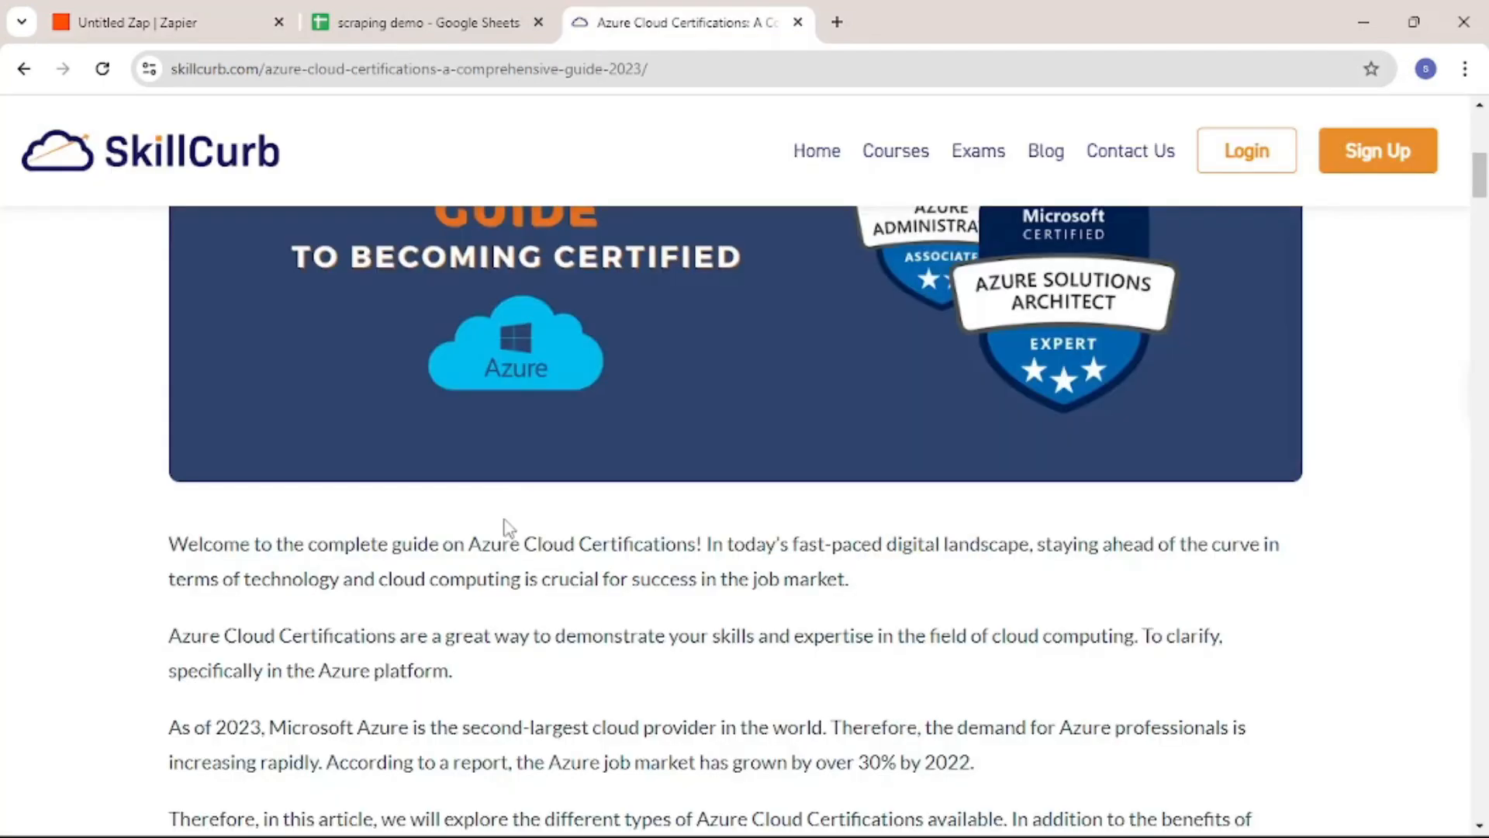
left_click_drag(168, 546, 556, 546)
left_click(712, 543)
left_click(166, 17)
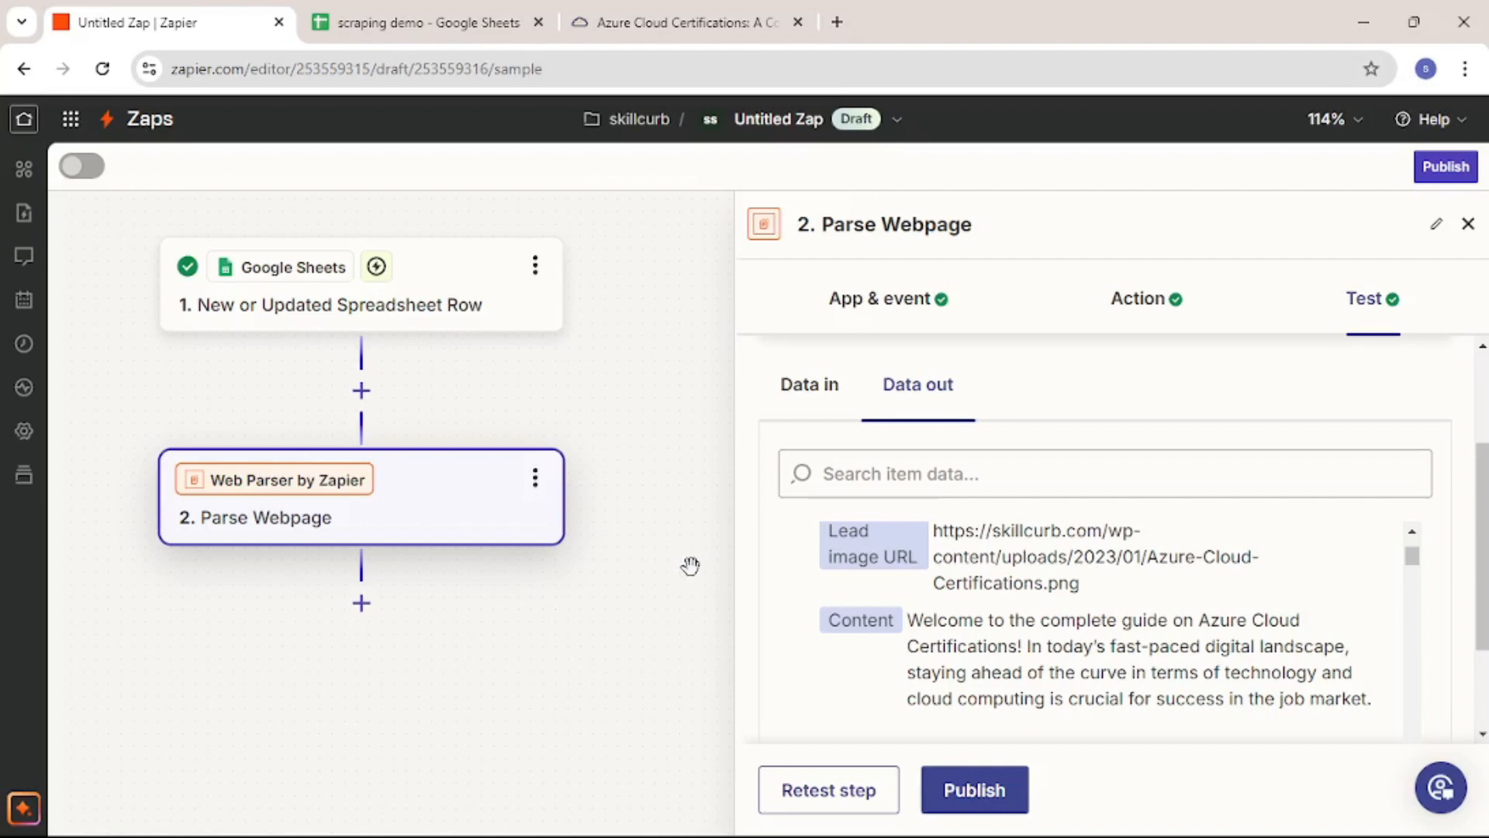
Check row 2's Raw cell in the scraping demo Google Sheet and return to the Zapier editor
scroll(690, 564, "down", 1)
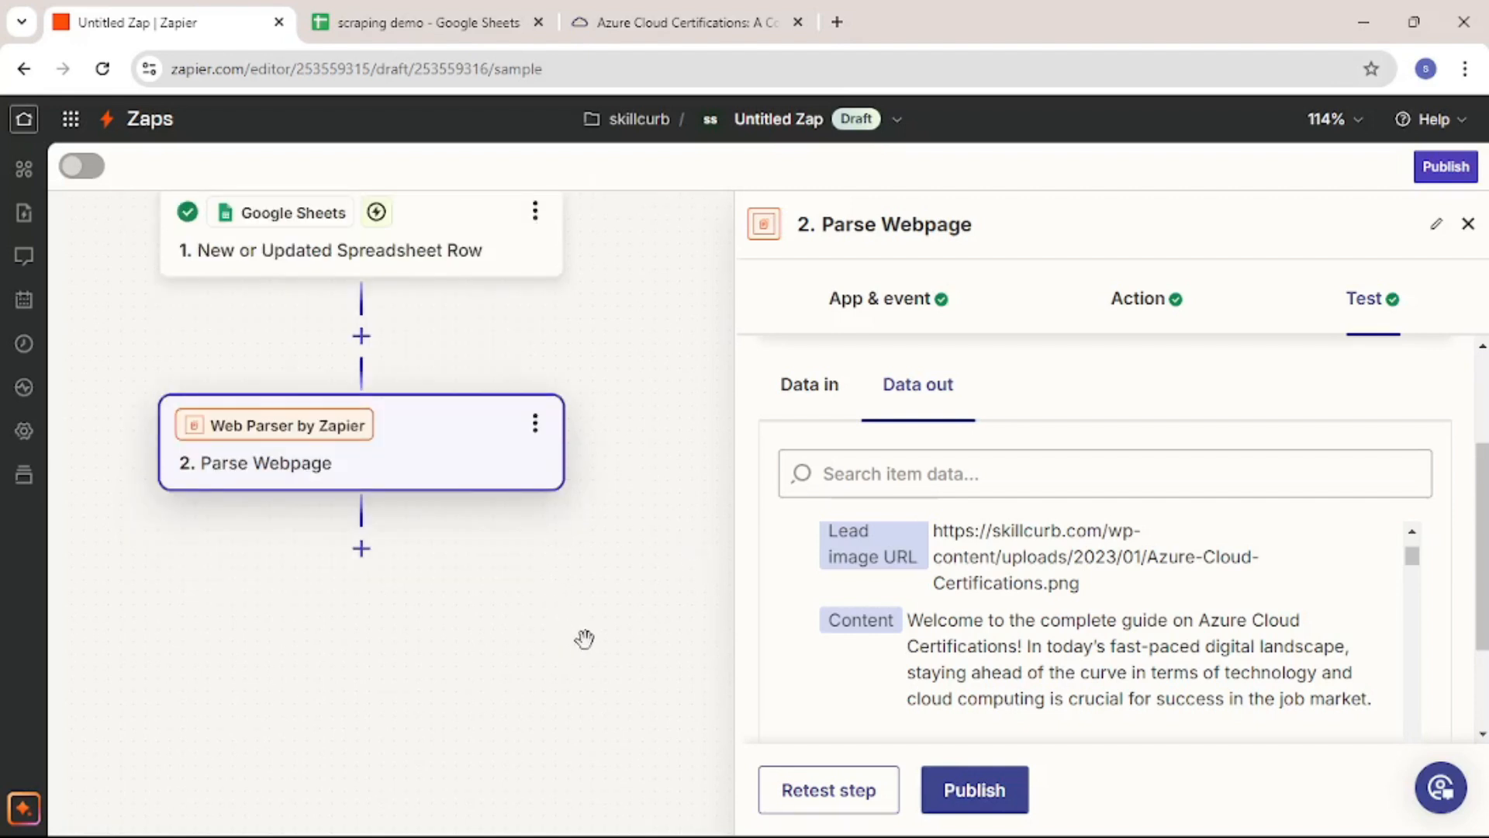
left_click(375, 16)
left_click(829, 328)
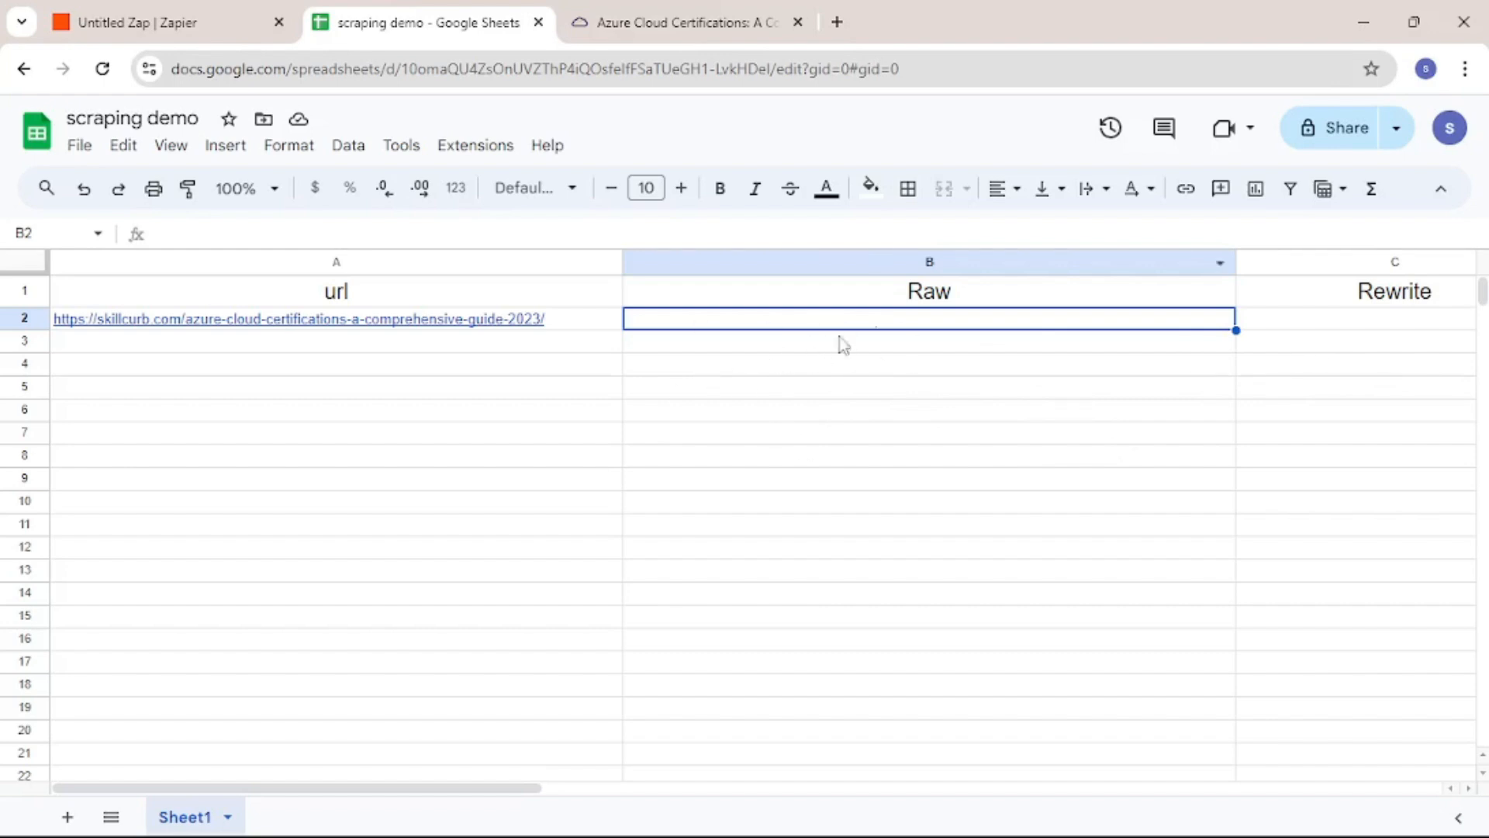
left_click(163, 20)
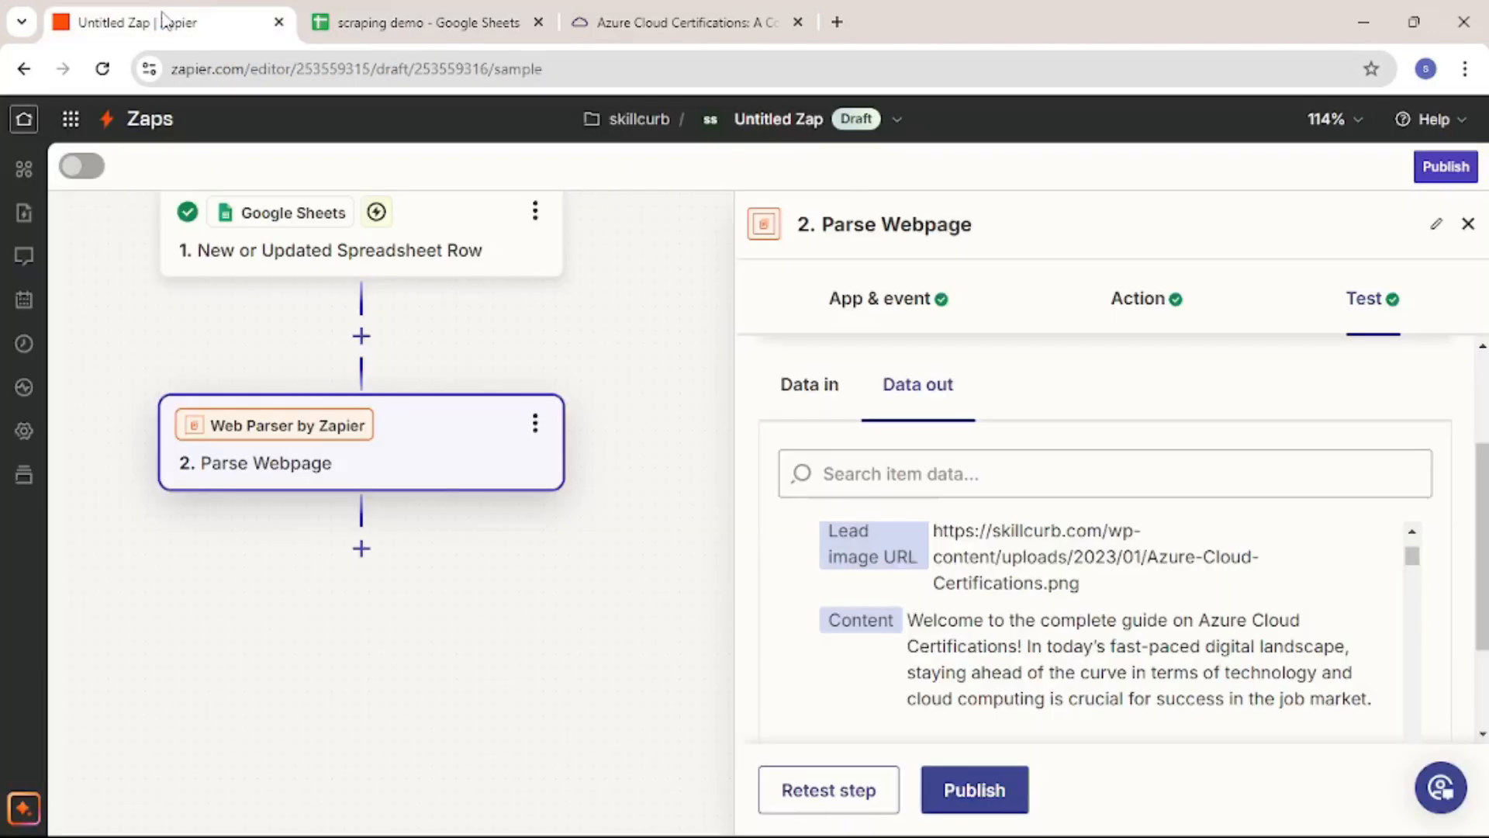
Add a Google Sheets action after Parse Webpage and set its event to Update Spreadsheet Row
left_click(362, 549)
type("sheet")
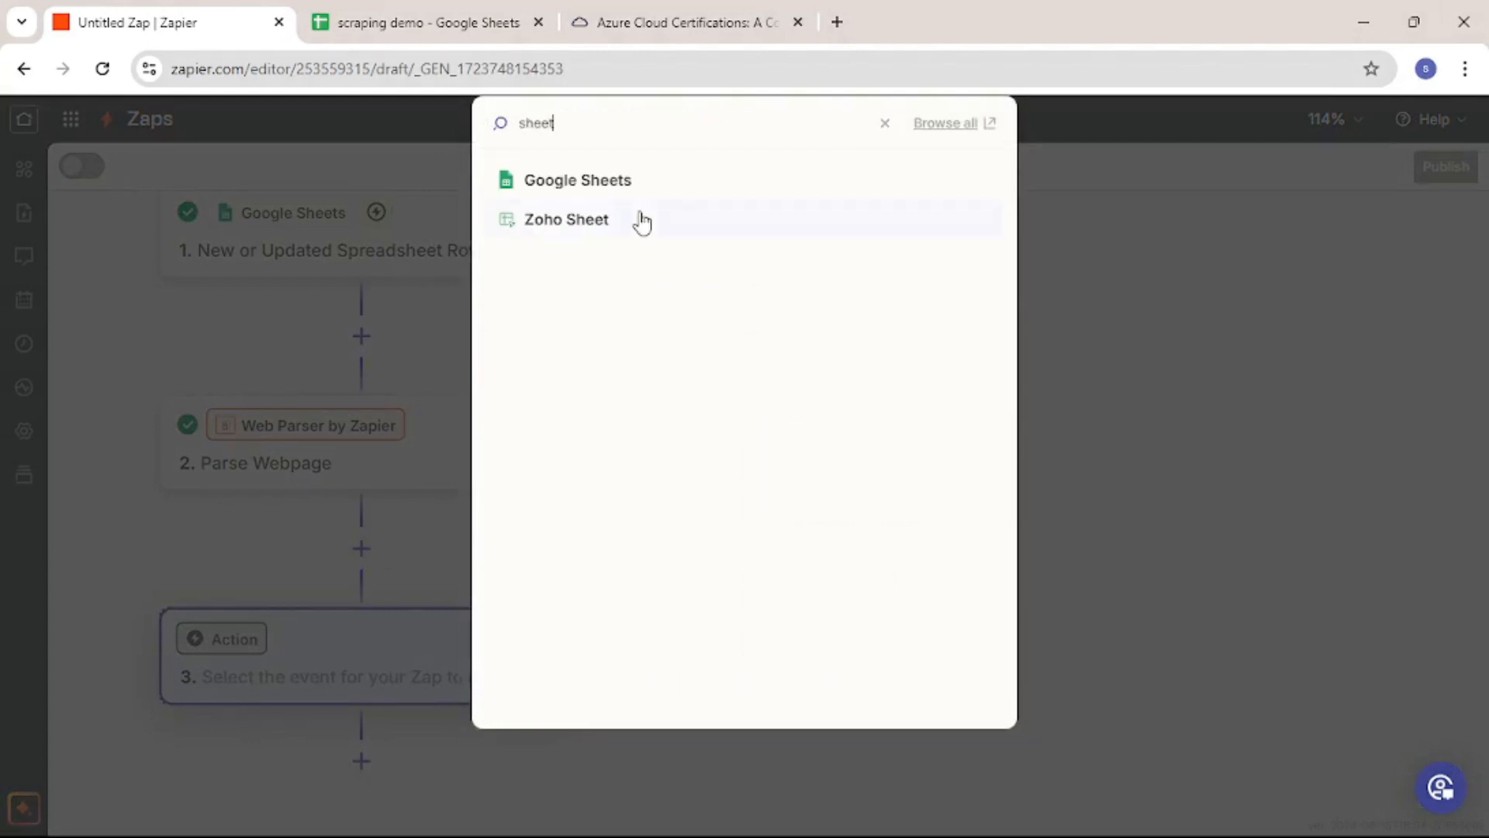
left_click(609, 182)
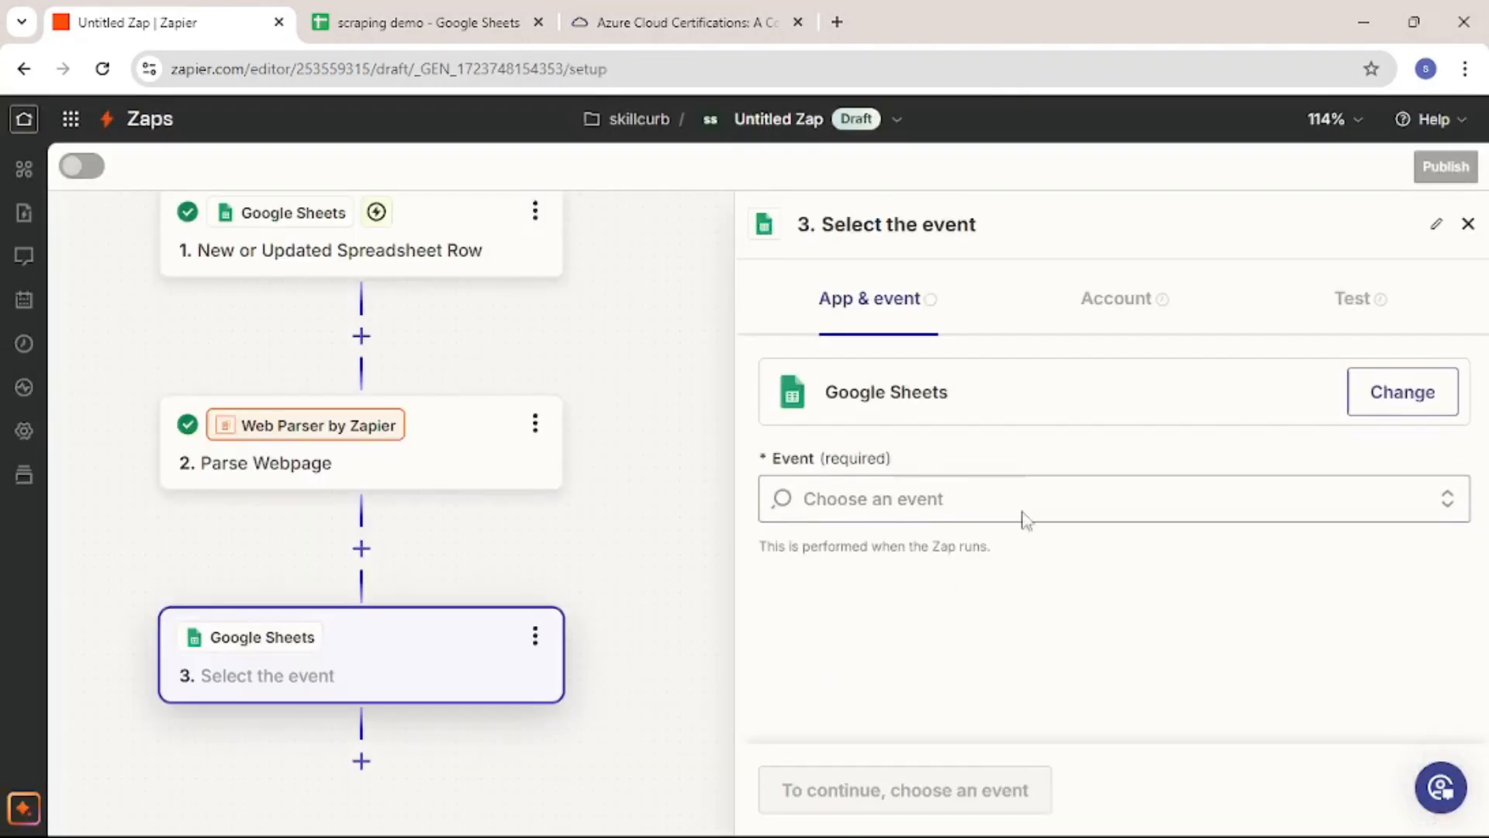
left_click(927, 499)
scroll(939, 581, "down", 10)
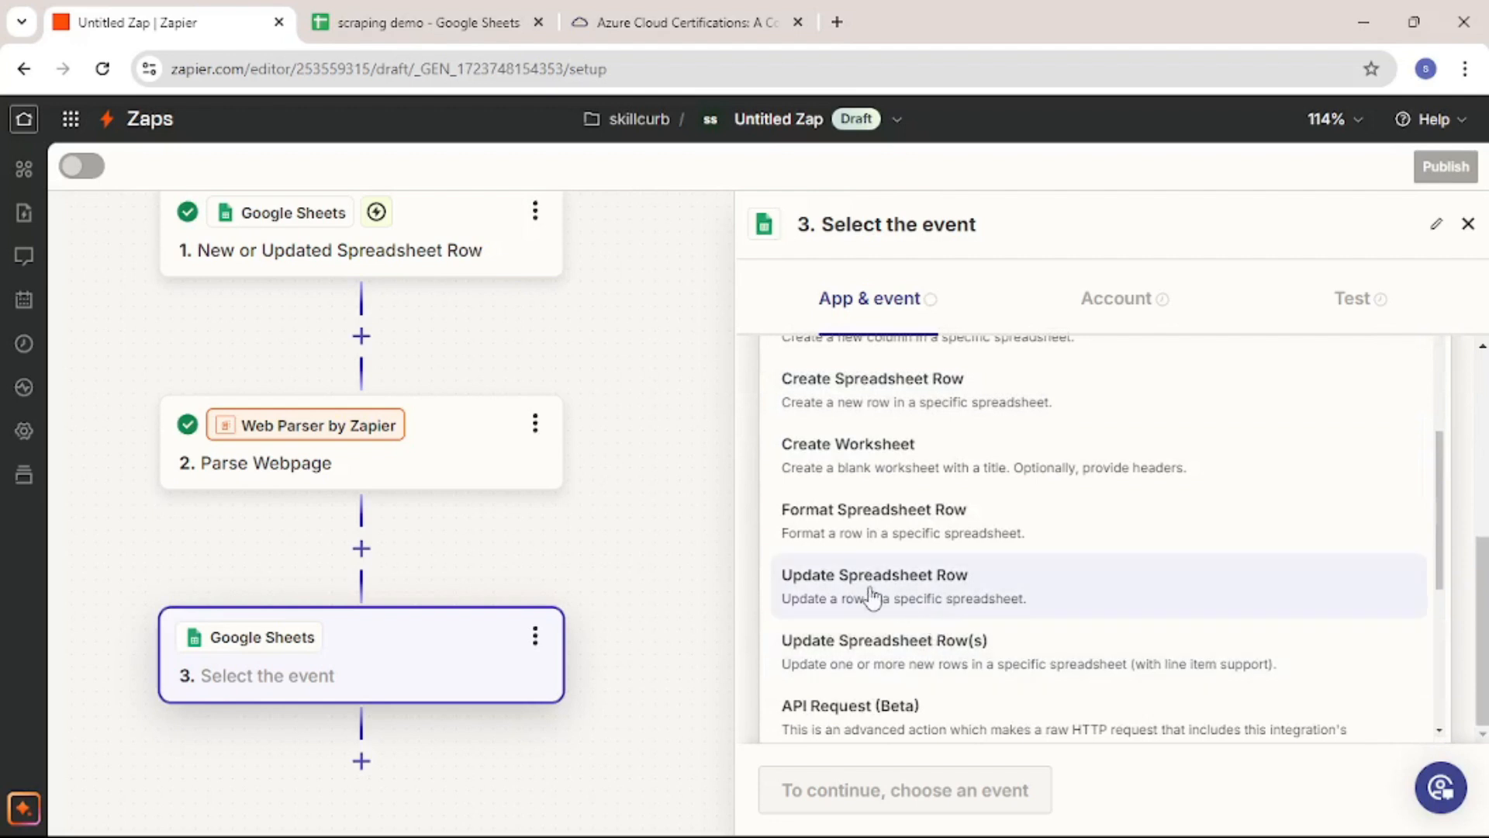
left_click(920, 591)
Set the Update Spreadsheet Row action's Drive to My Google Drive and its Spreadsheet to scraping demo
left_click(1048, 301)
left_click(1195, 303)
scroll(1001, 469, "down", 2)
scroll(976, 466, "up", 2)
left_click(836, 477)
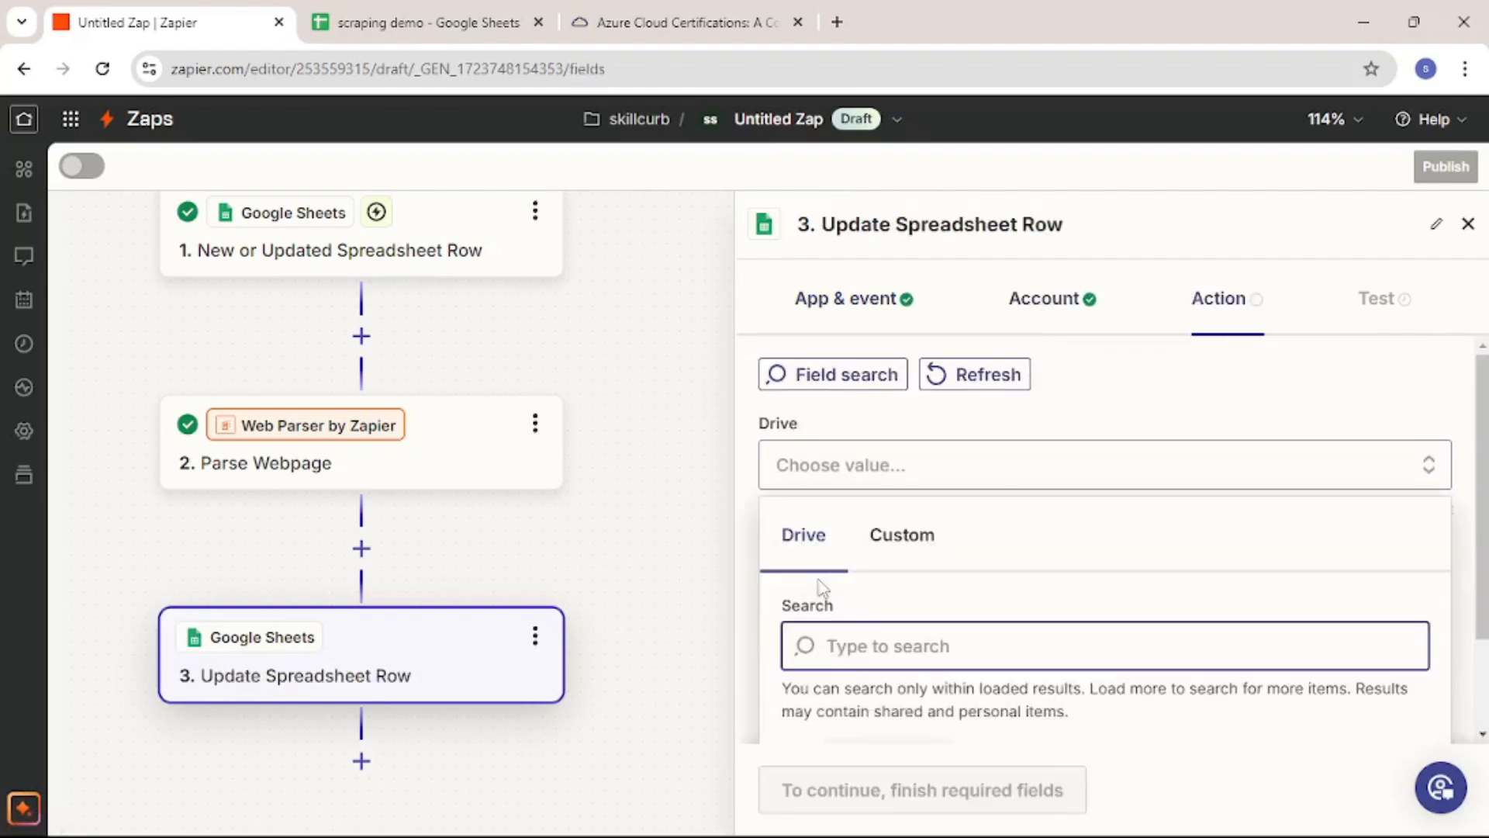
left_click(851, 643)
left_click(909, 487)
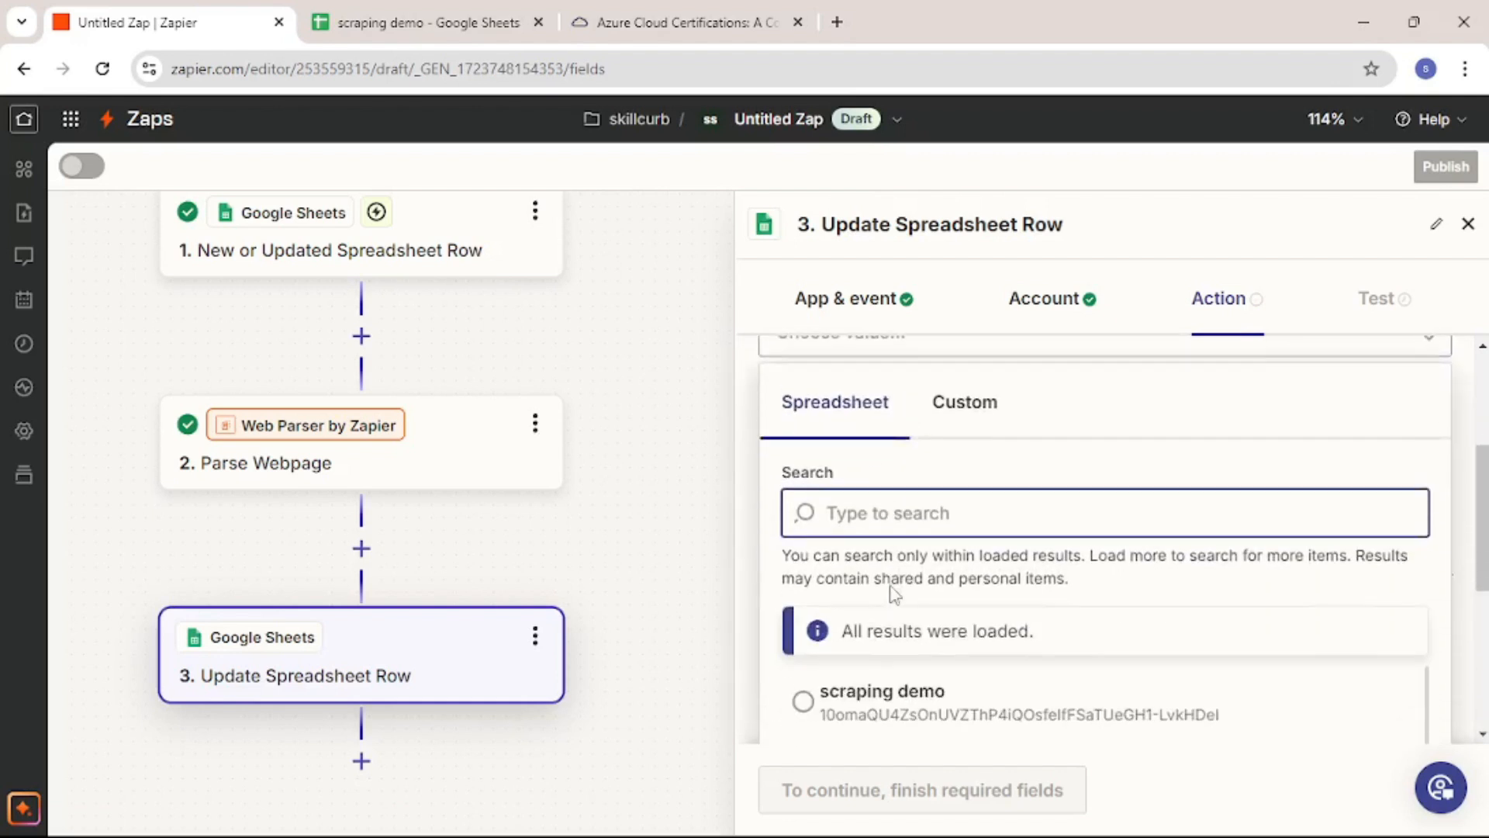
left_click(887, 618)
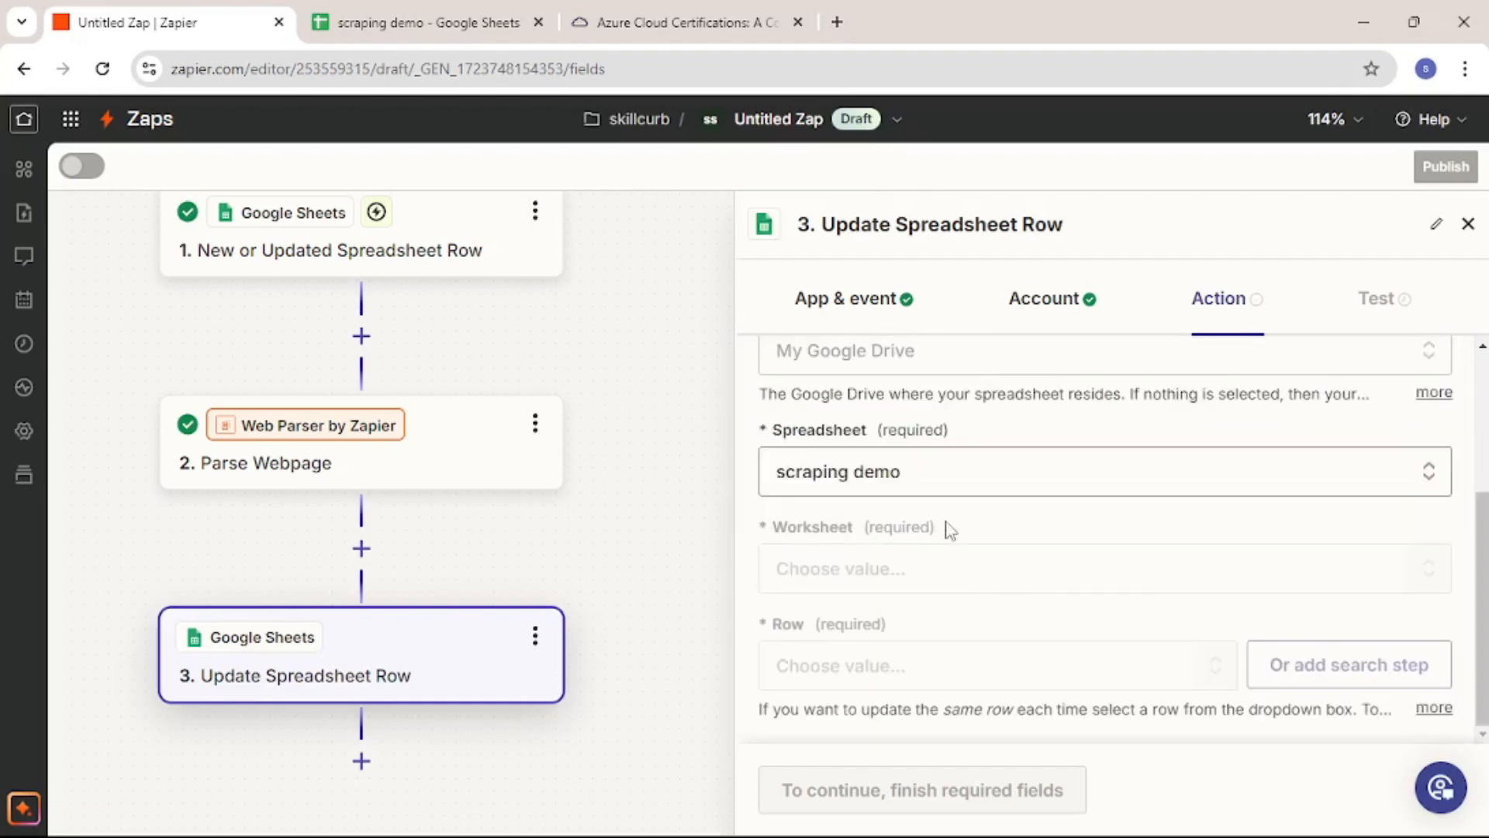
Set the Worksheet to Sheet1 and the Row to 2
left_click(896, 583)
left_click(826, 635)
left_click(988, 489)
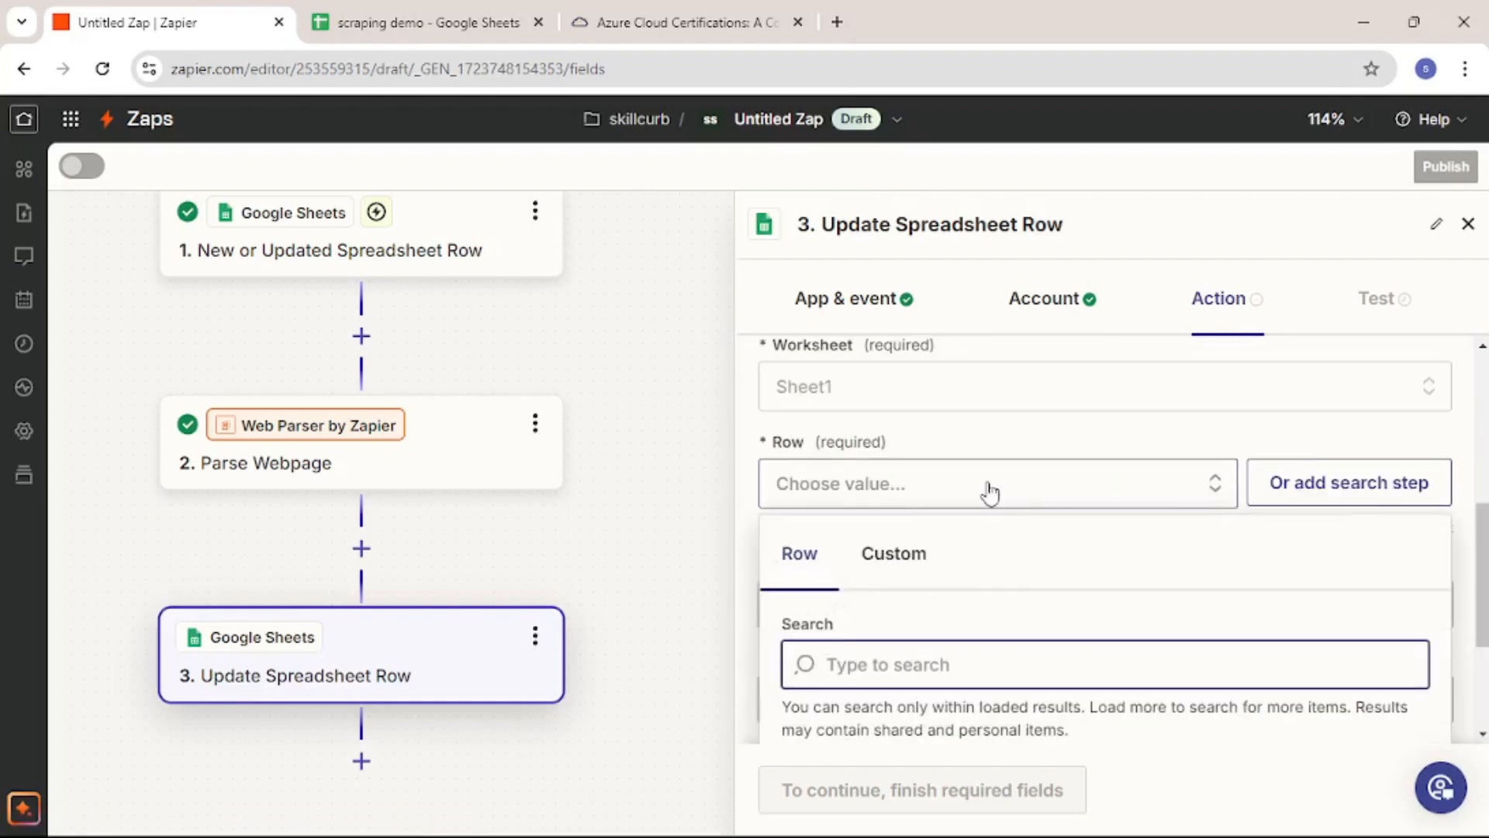
left_click(874, 643)
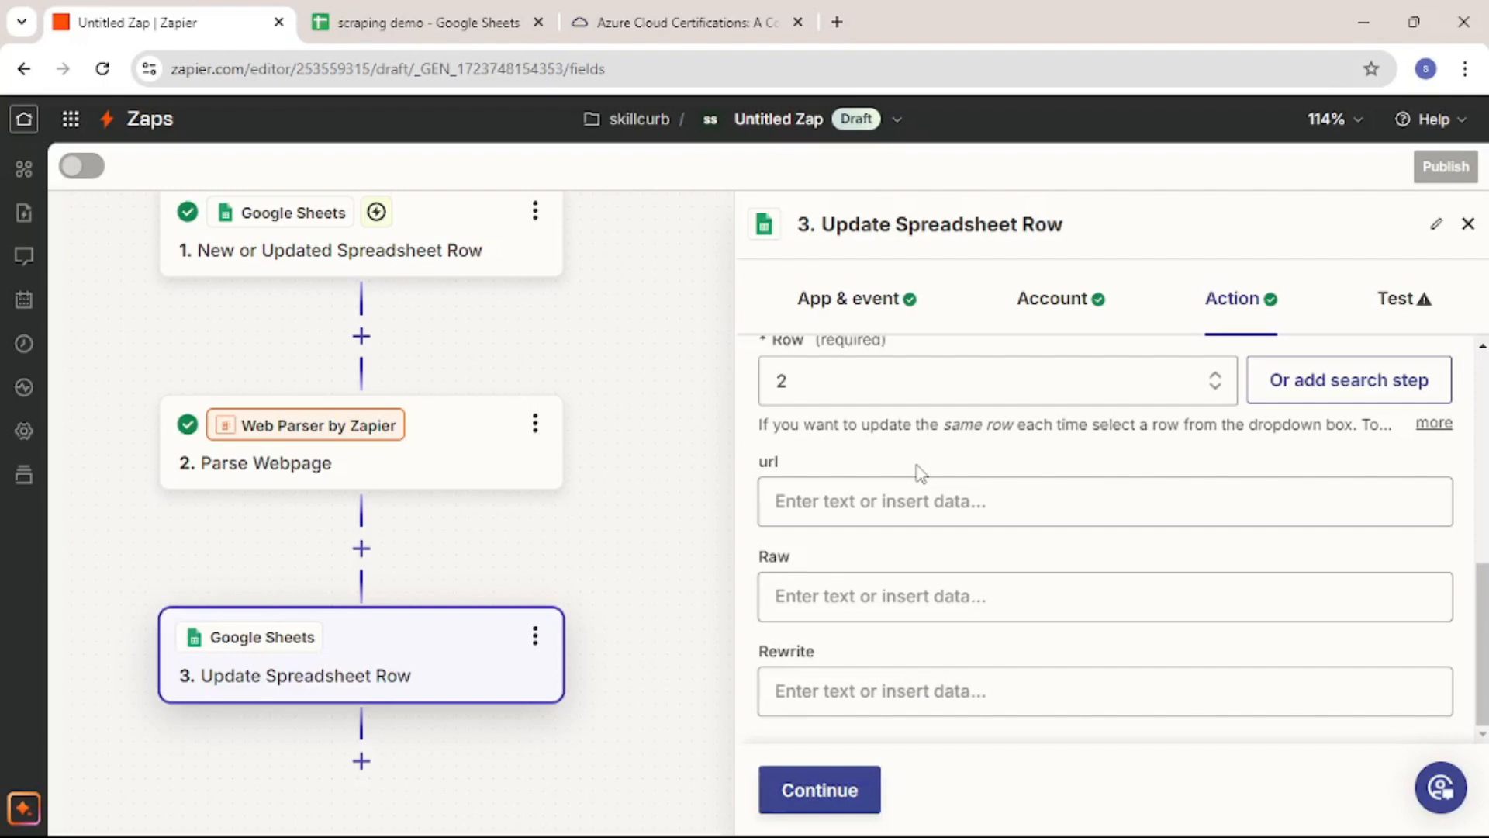
Map the url value from the New or Updated Spreadsheet Row trigger to the url column
left_click(897, 500)
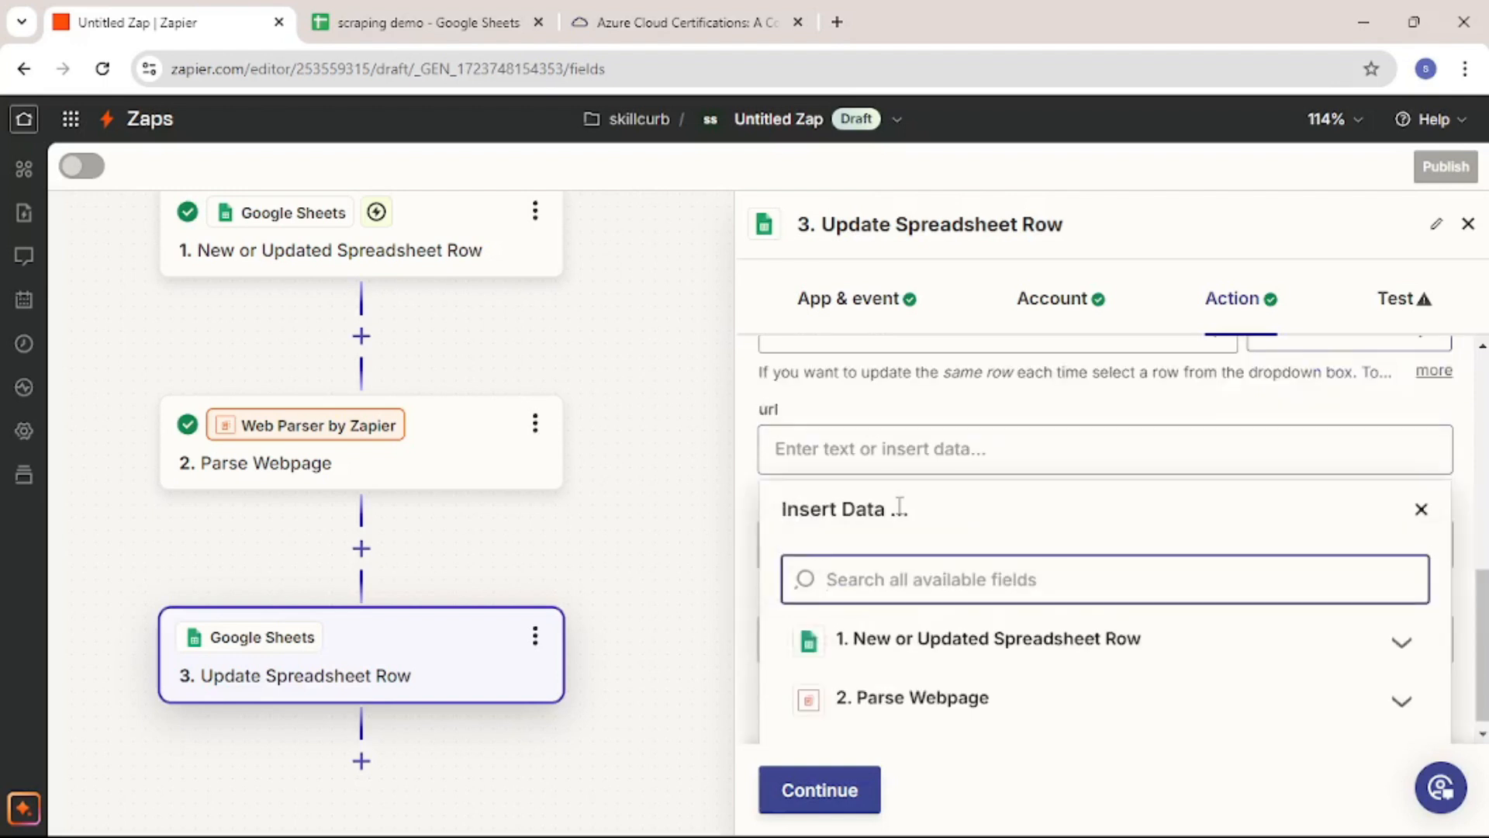
left_click(1122, 656)
scroll(985, 570, "down", 4)
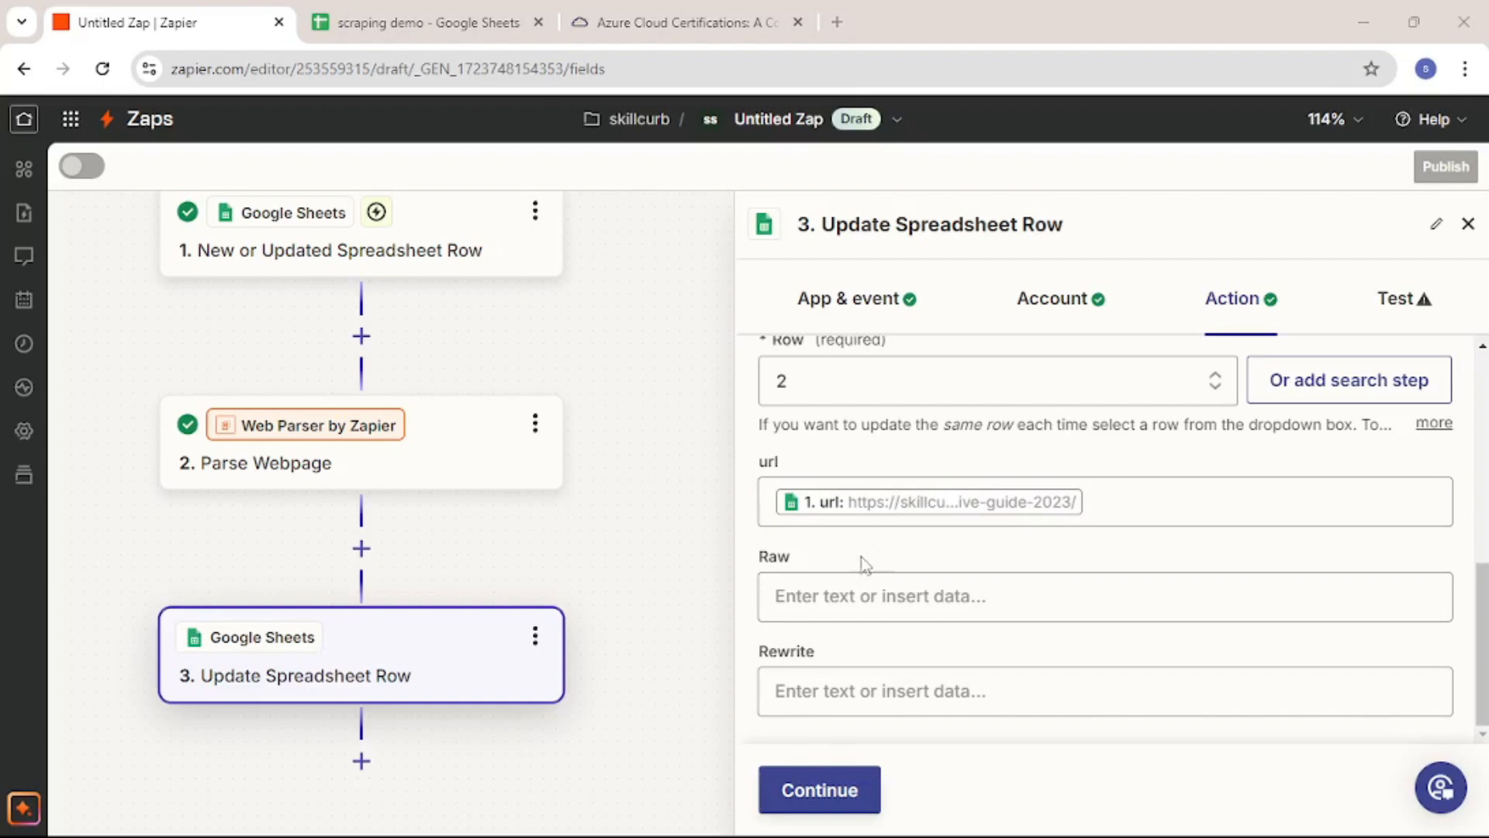
Map the Content value from the Parse Webpage step to the Raw column
left_click(873, 594)
left_click(1328, 687)
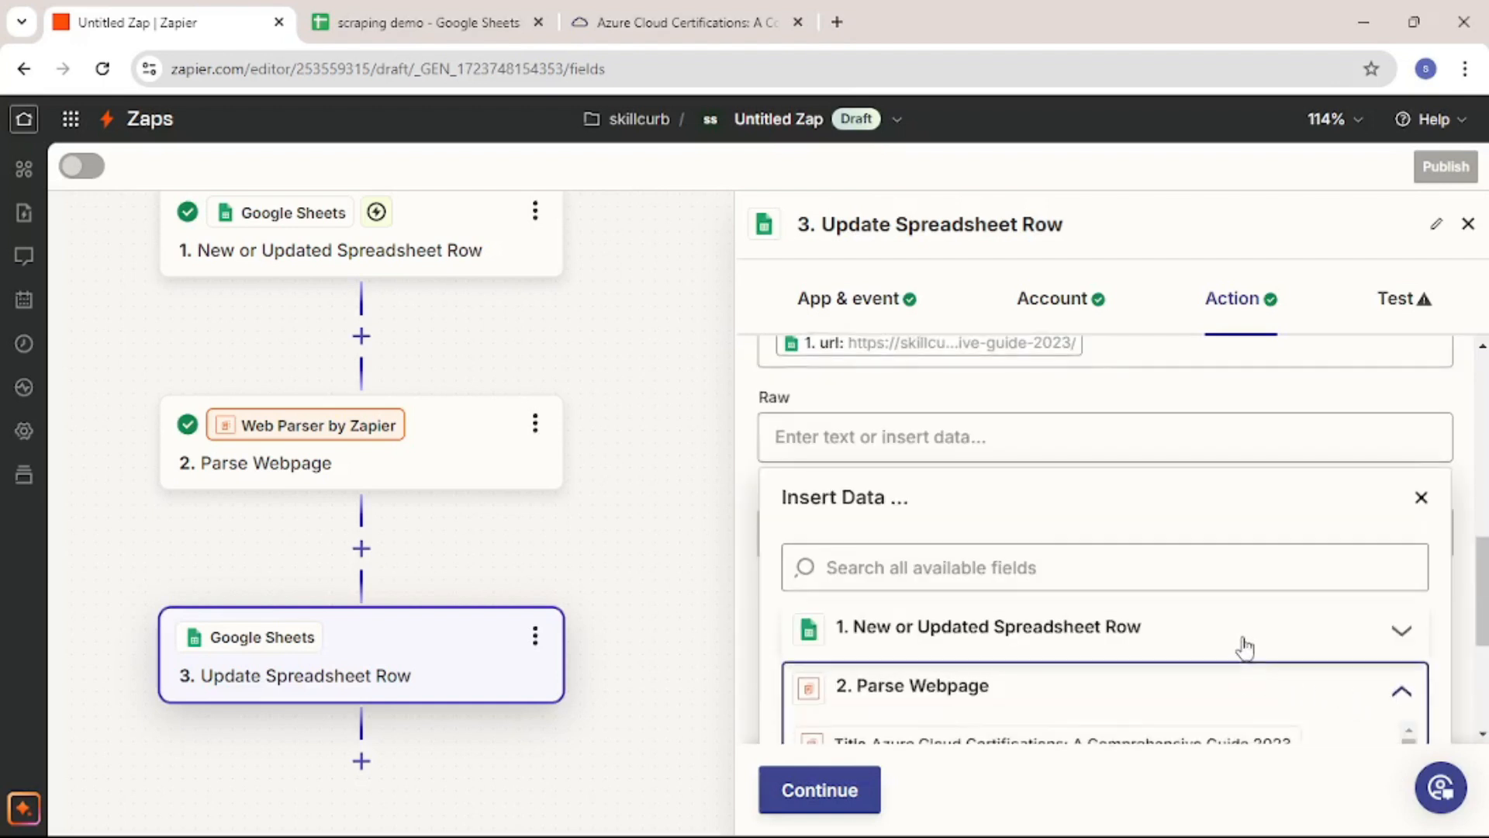
scroll(1244, 644, "down", 4)
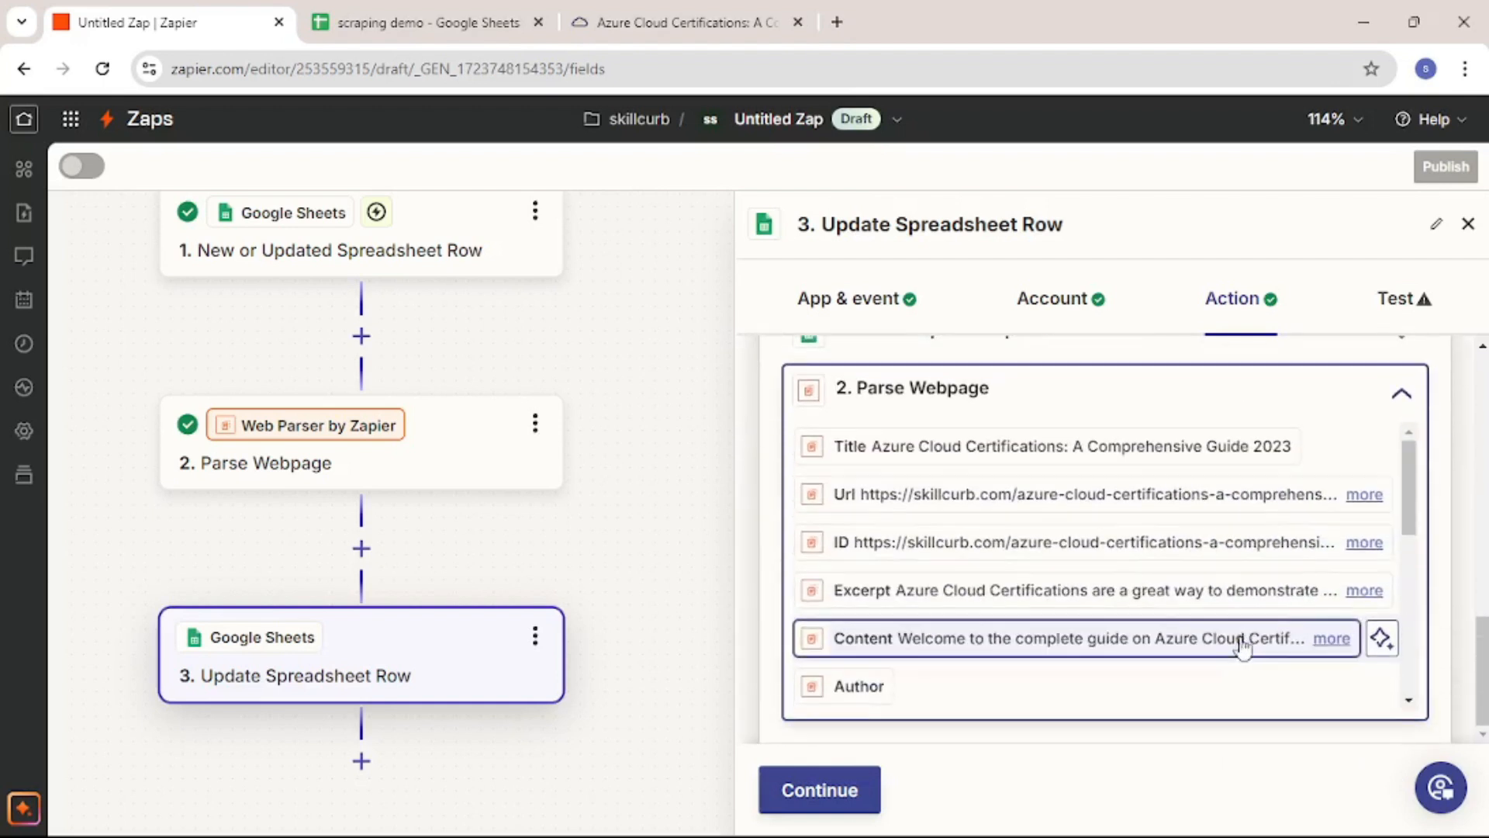
left_click(852, 638)
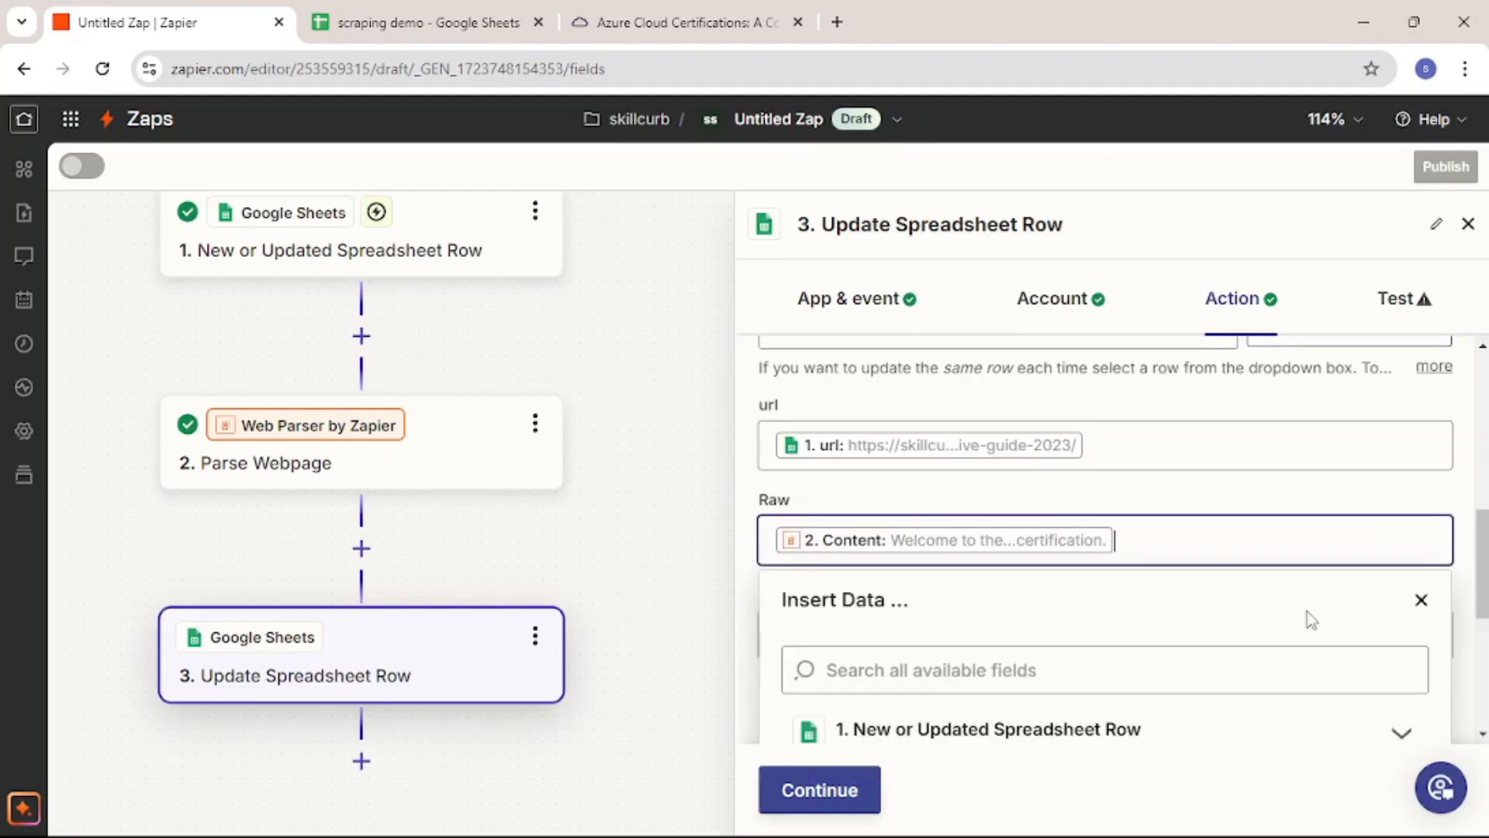
left_click(1421, 600)
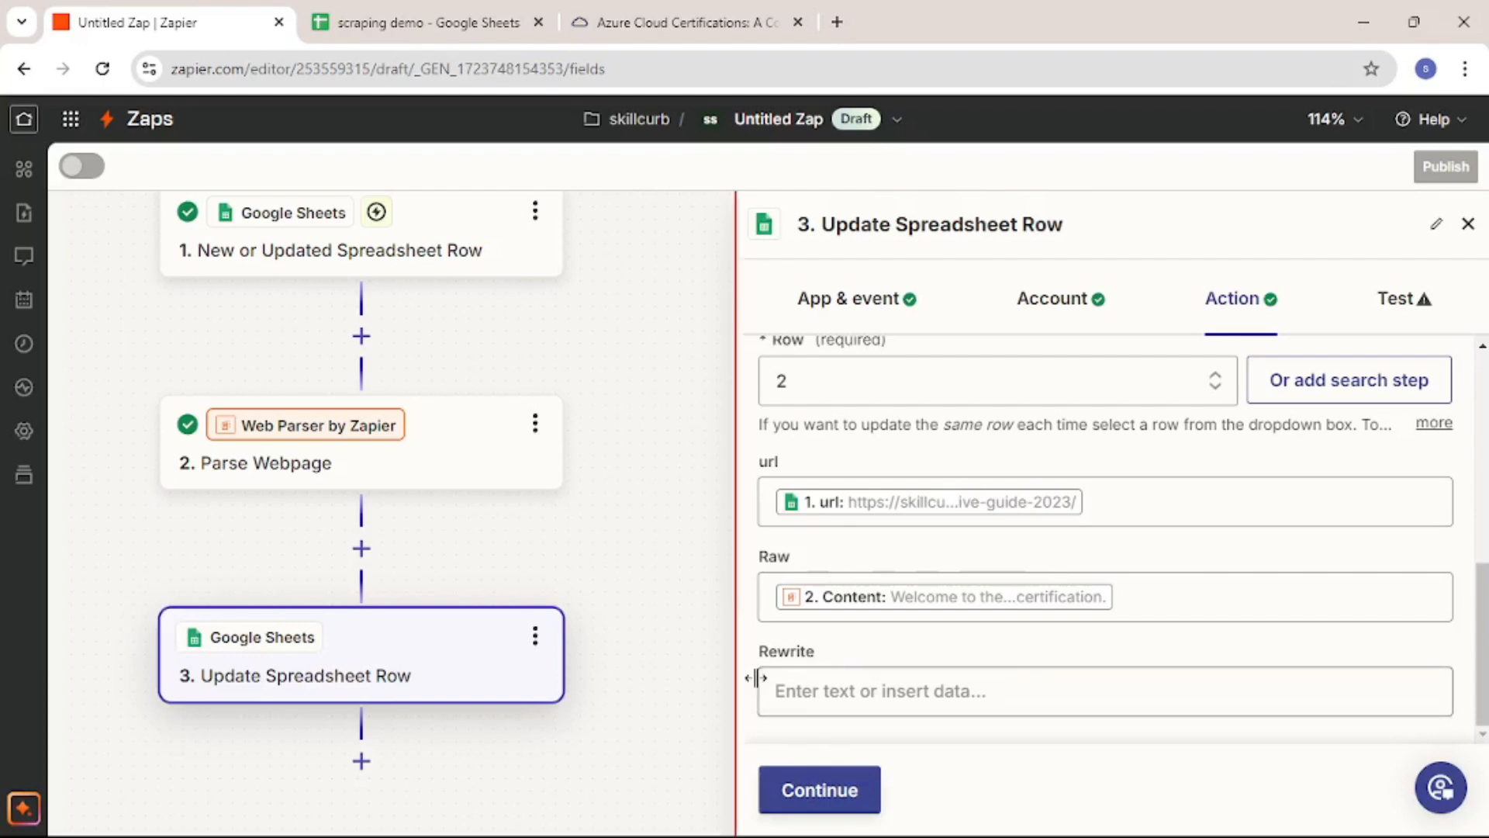
Test the Update Spreadsheet Row step, check row 2 in the scraping demo Google Sheet, and return to the Zapier editor
left_click(834, 799)
scroll(1040, 579, "down", 4)
left_click(984, 811)
left_click(429, 22)
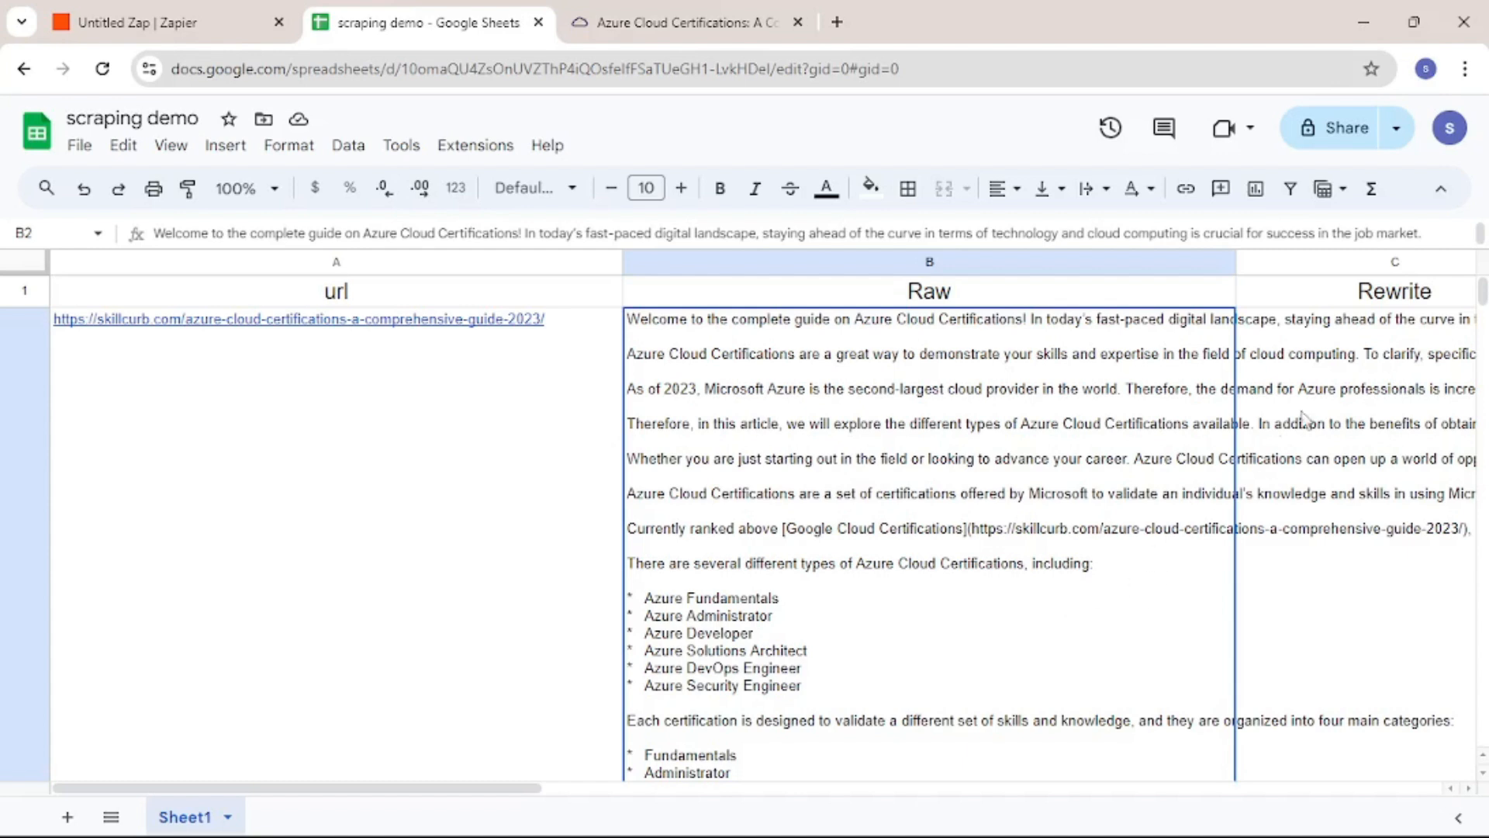
left_click(1338, 494)
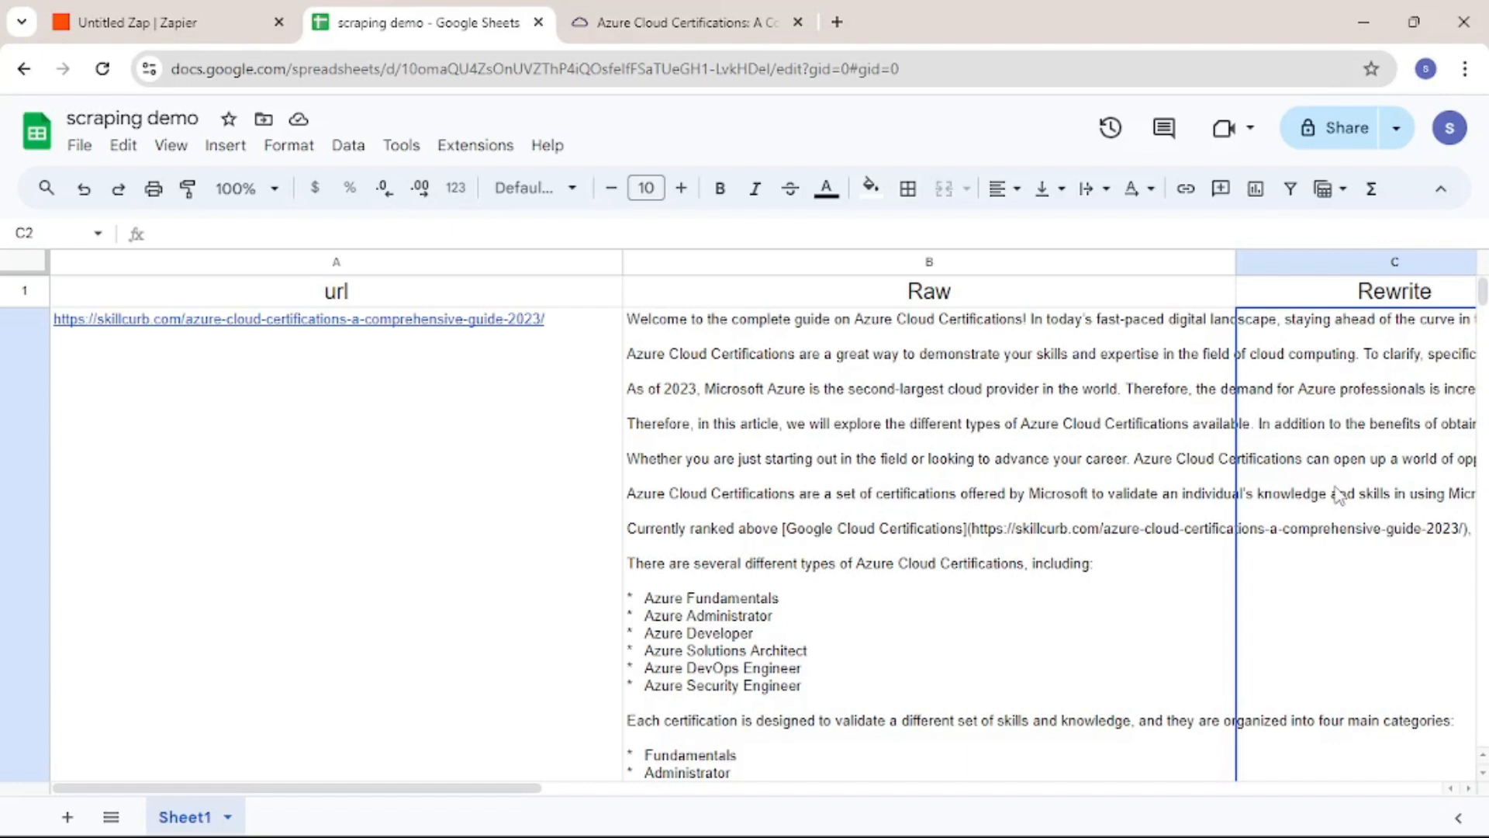
left_click(178, 22)
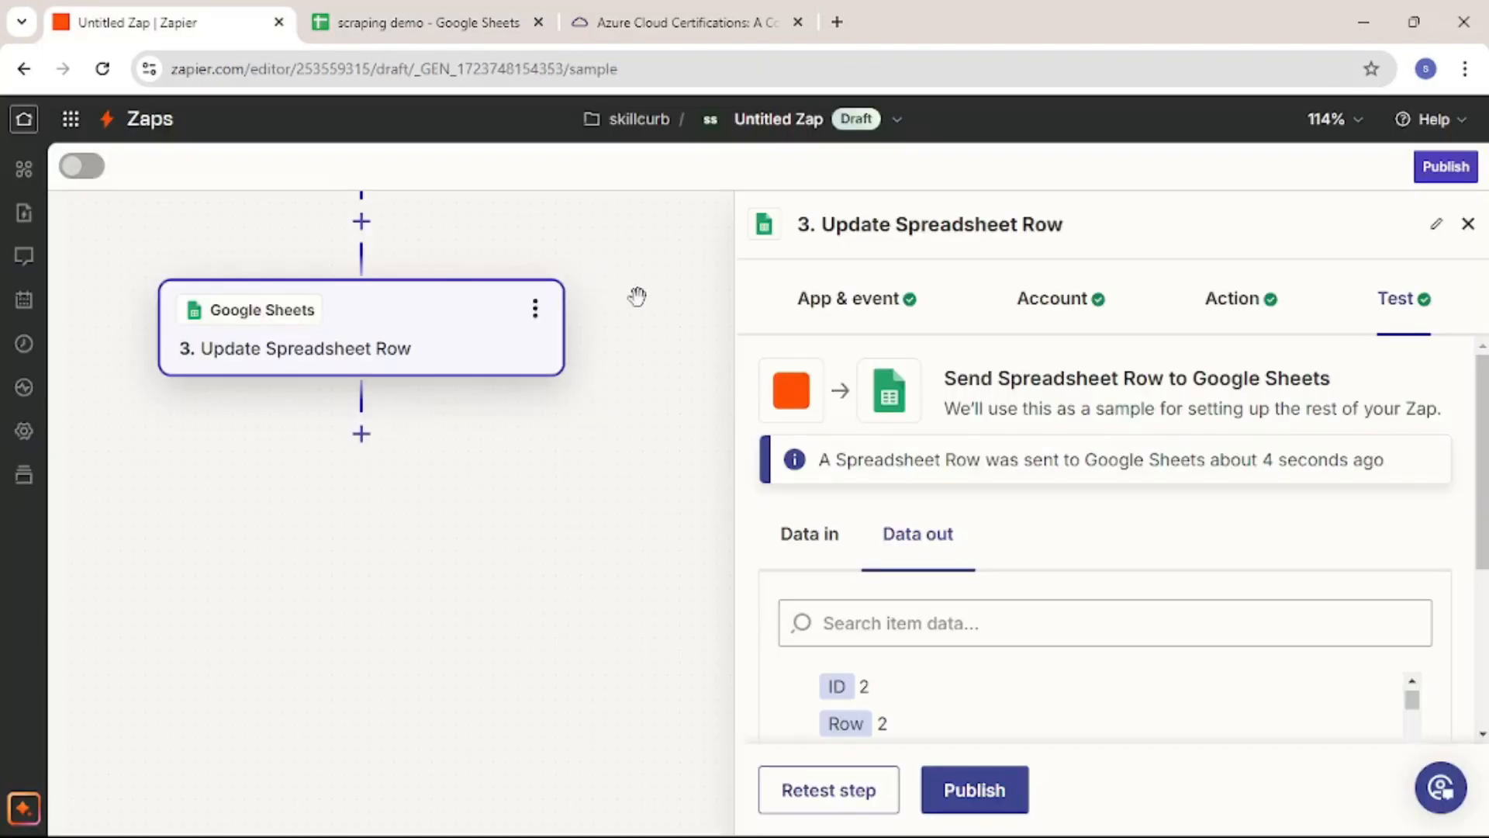
Add a ChatGPT action after Update Spreadsheet Row with the Conversation event, check its connected account and proceed to its action settings
left_click(361, 434)
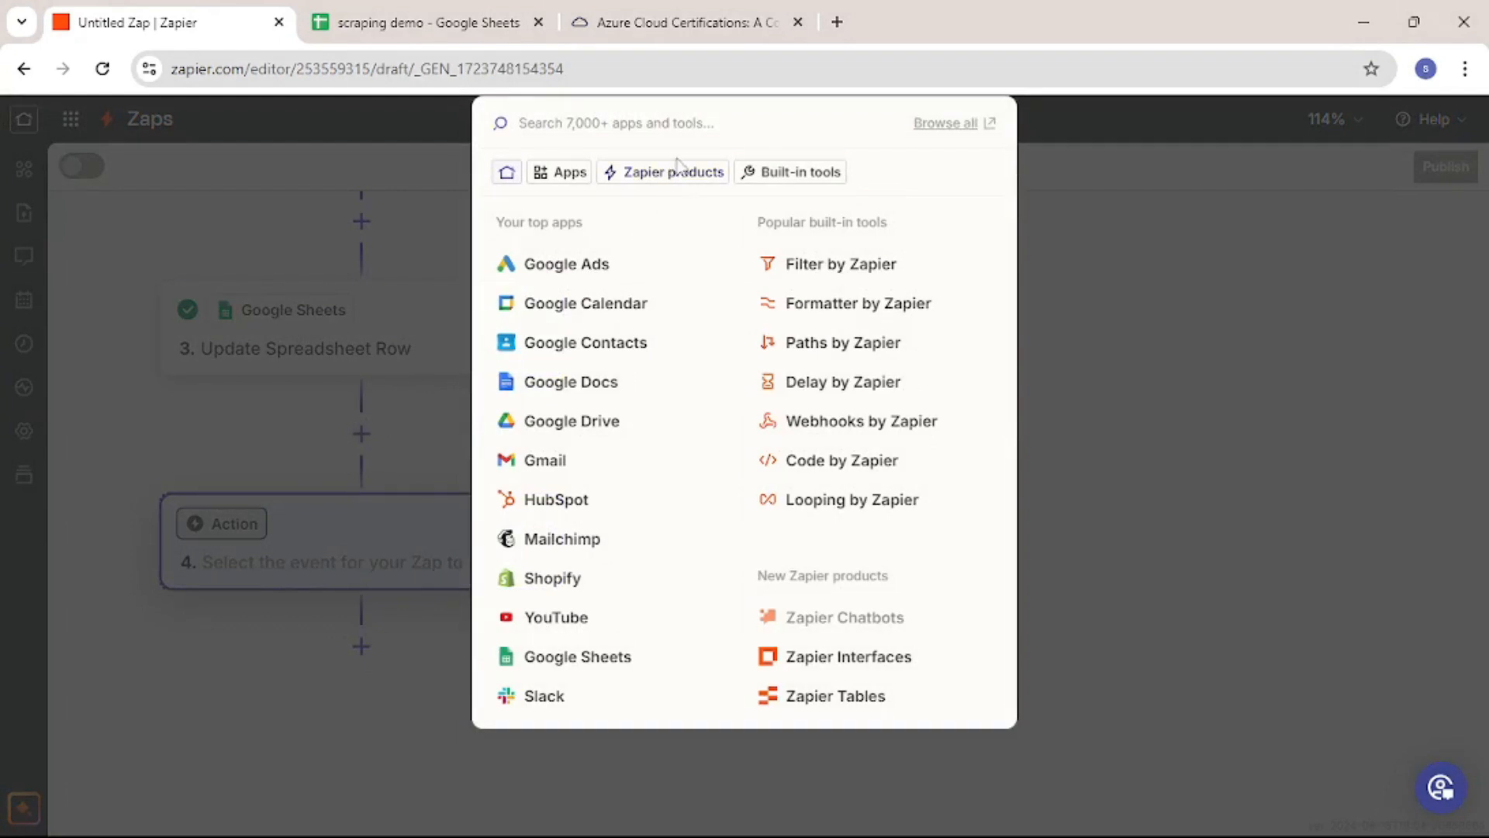
type("dhatgp")
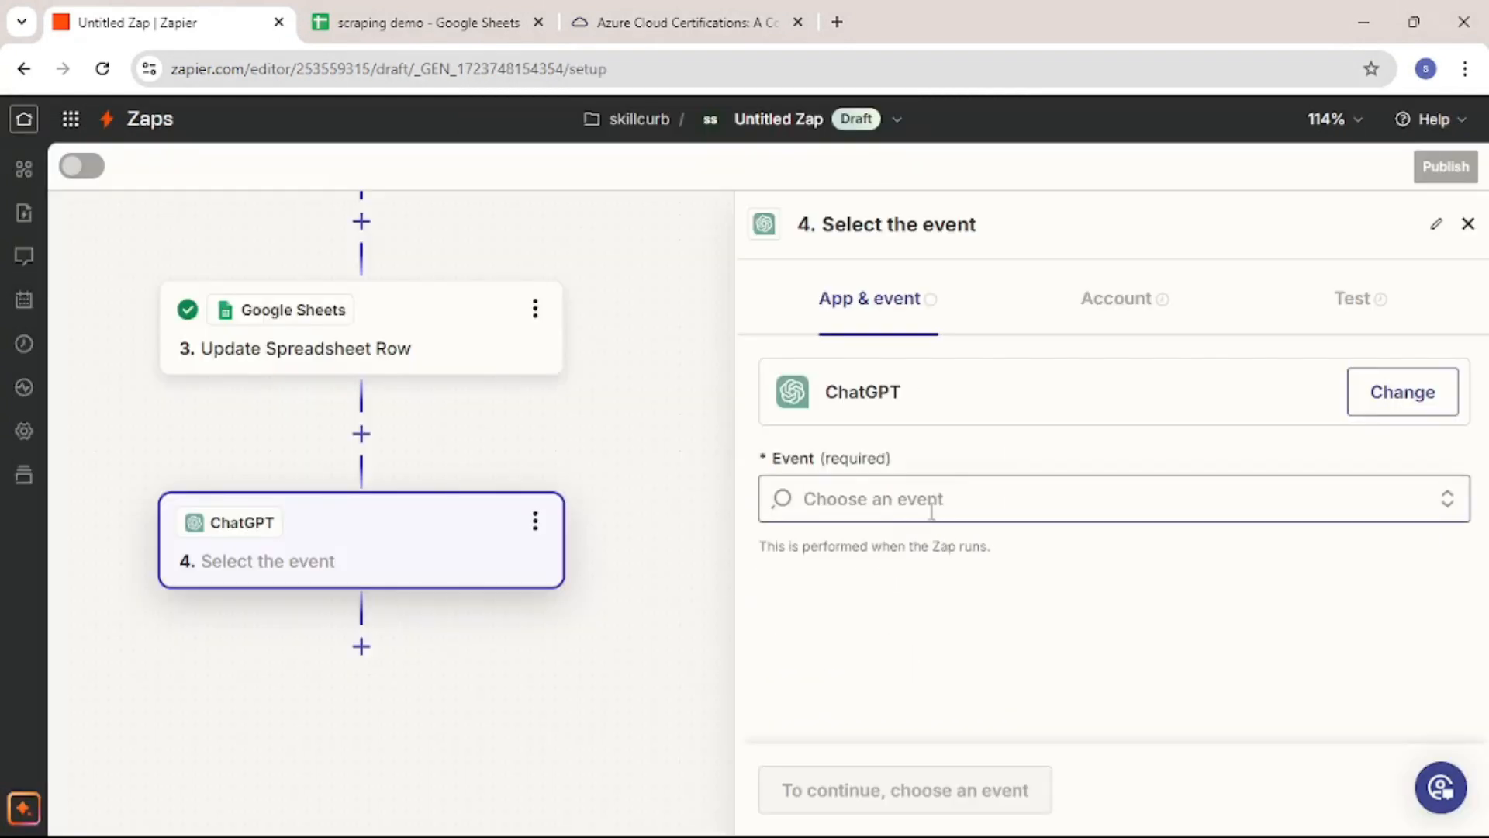
left_click(932, 512)
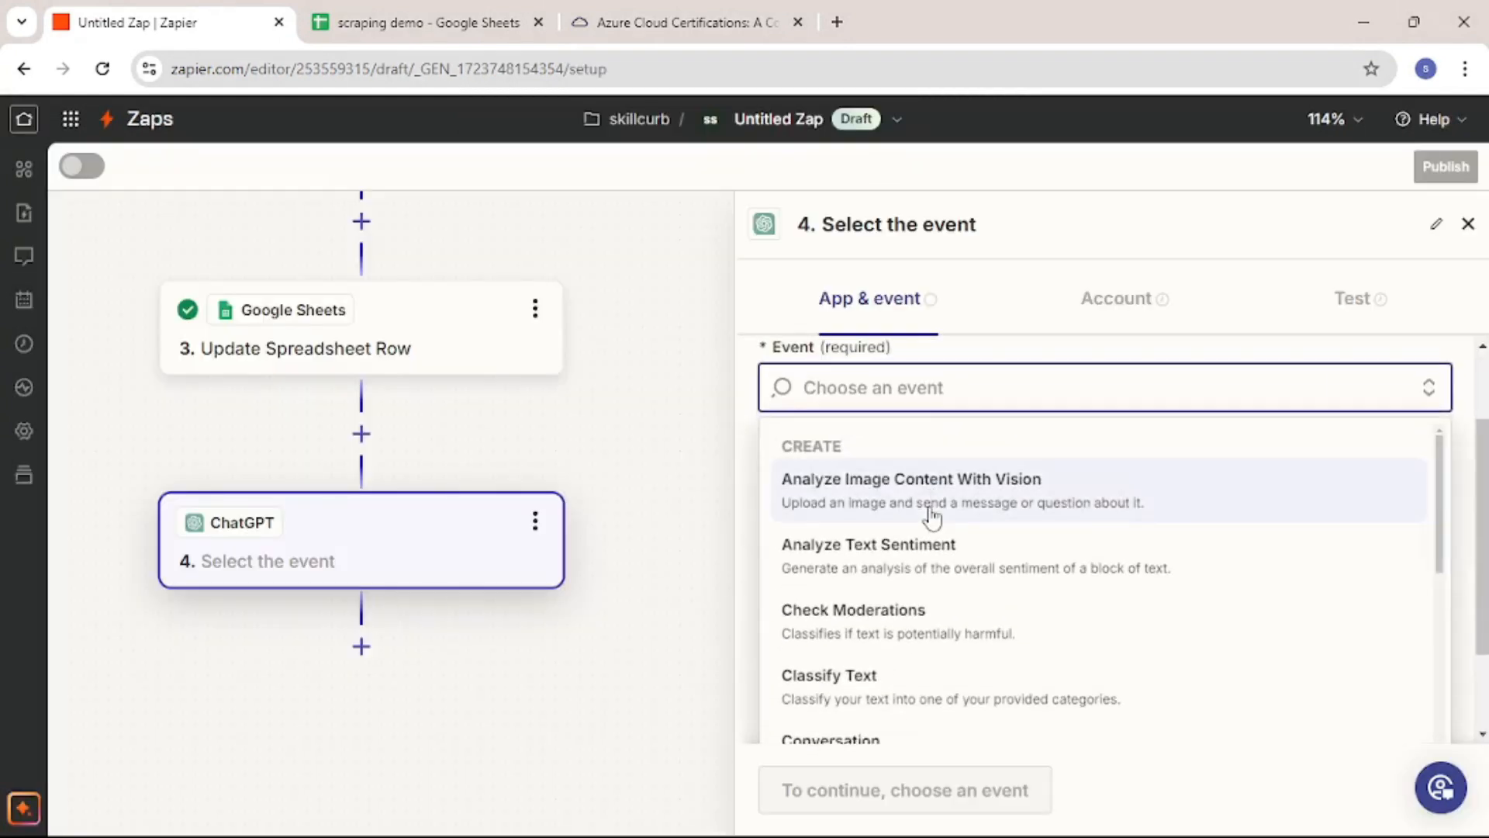
scroll(948, 572, "down", 1)
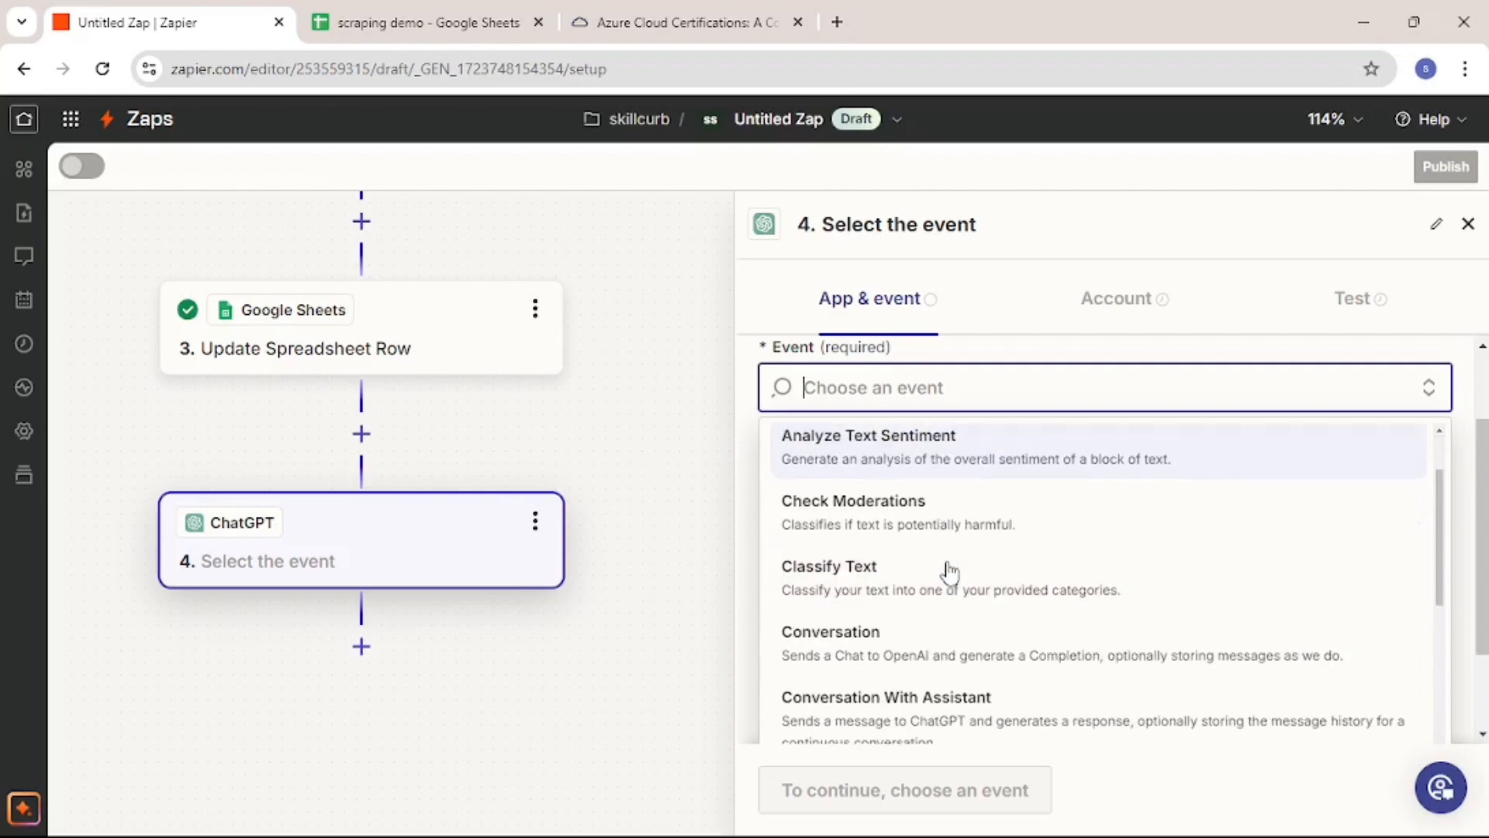
left_click(941, 645)
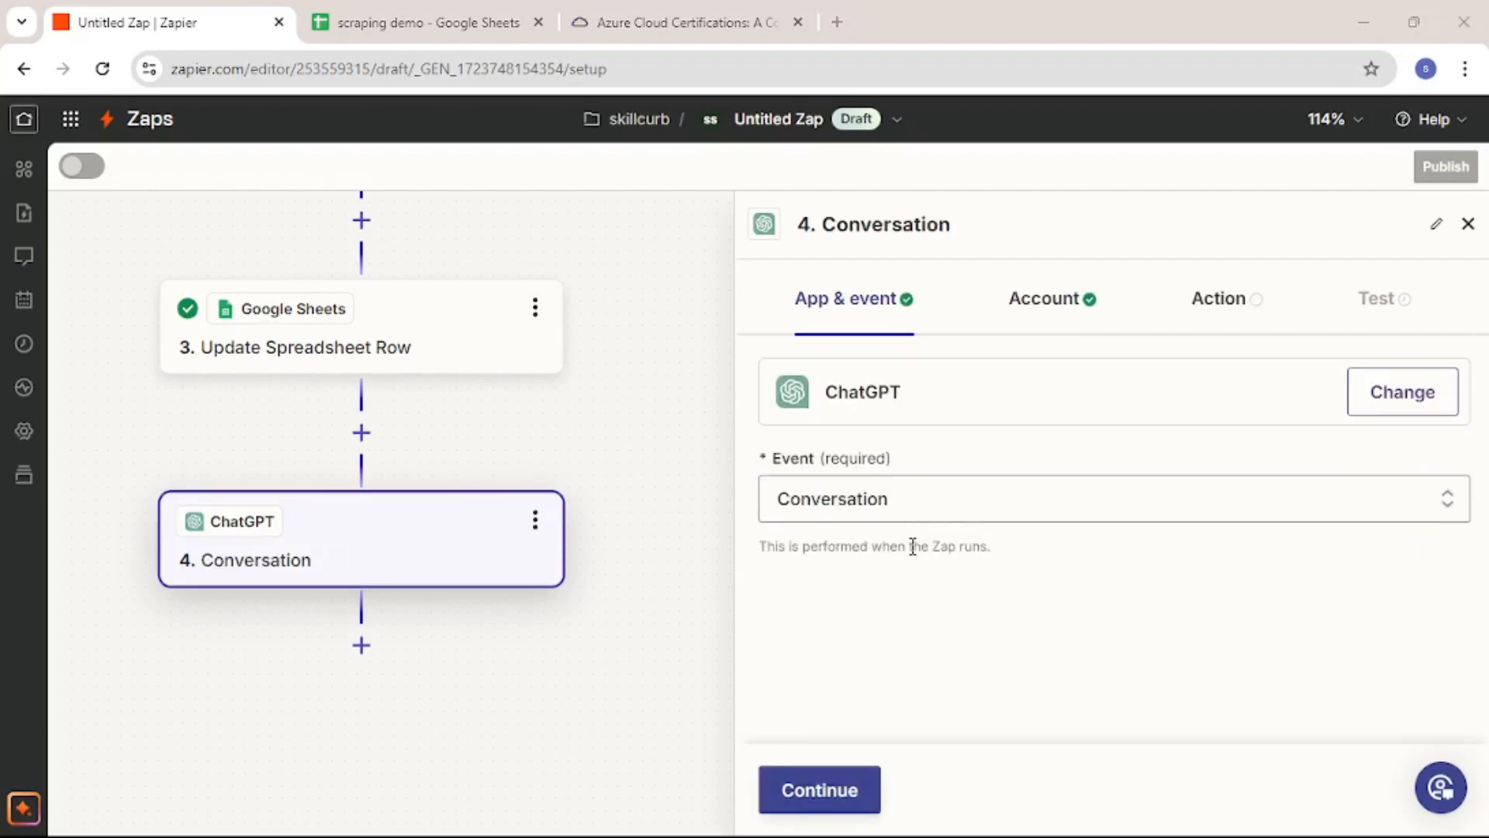
left_click(1070, 314)
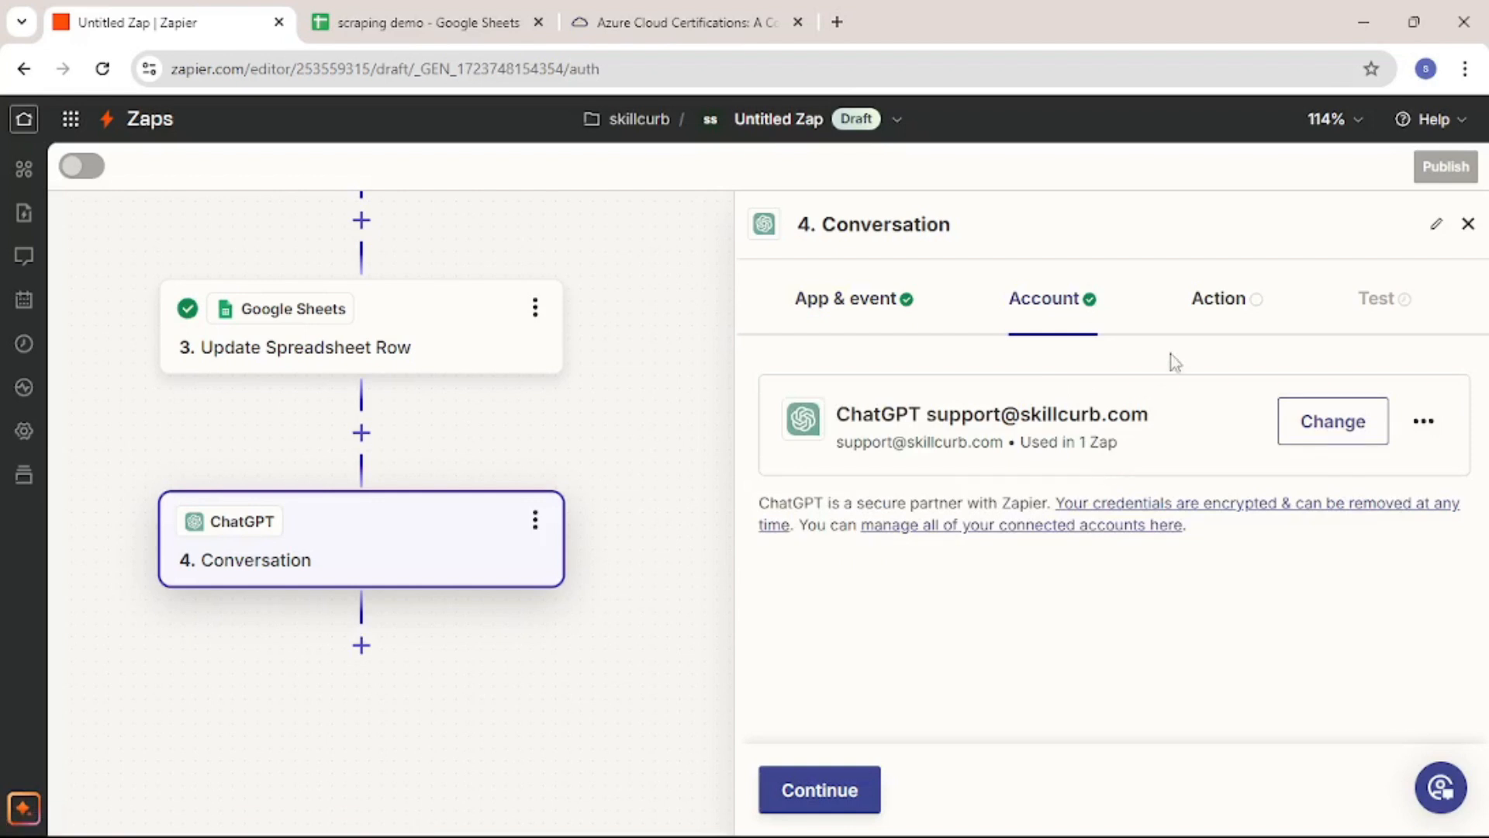
left_click(1220, 302)
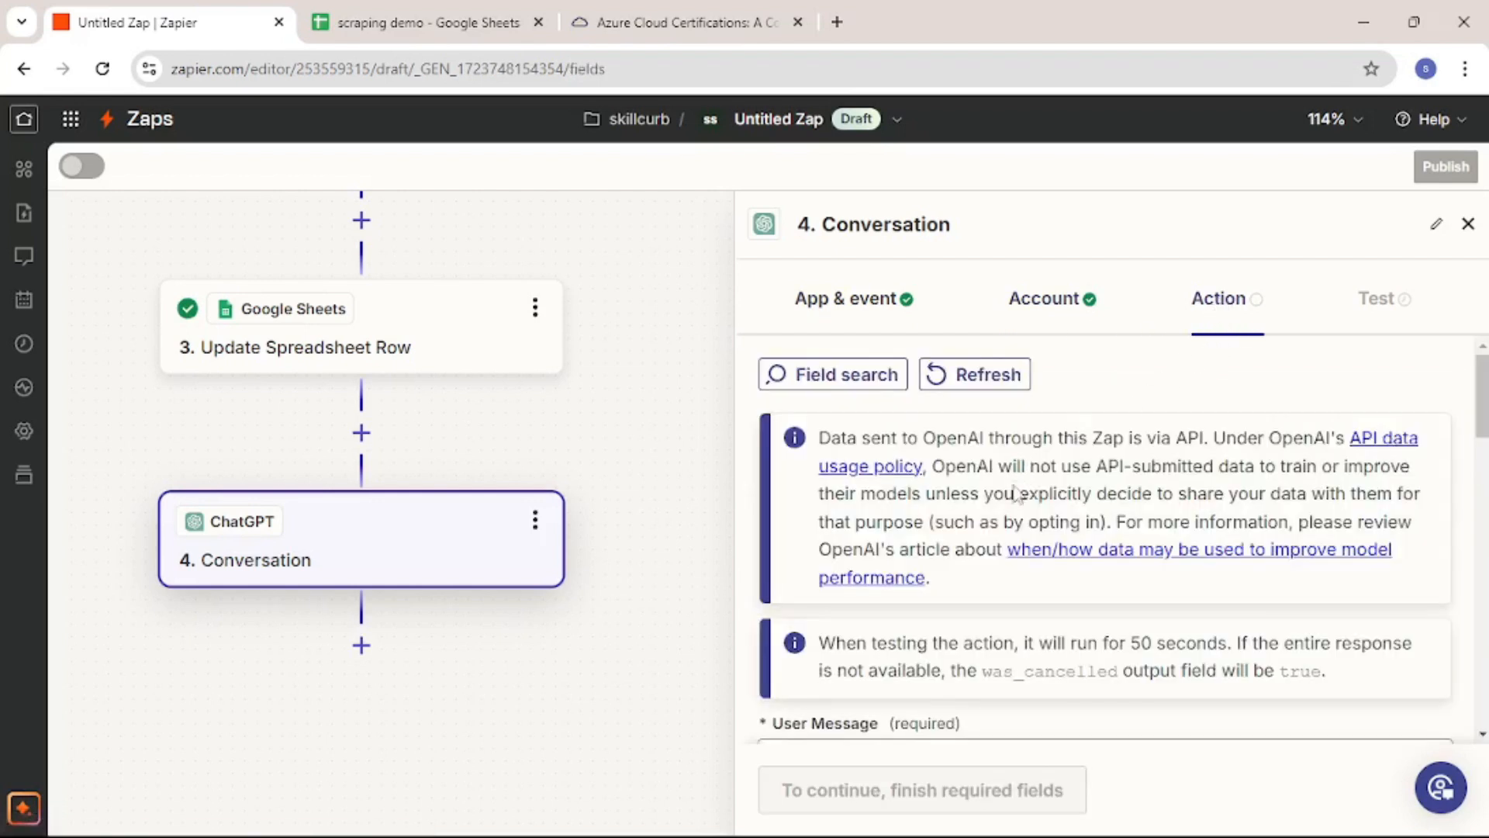
Set the User Message to "you are an expert at content writing which ranks on google, rewrite the blog in a more conversational tone."
scroll(1021, 617, "down", 3)
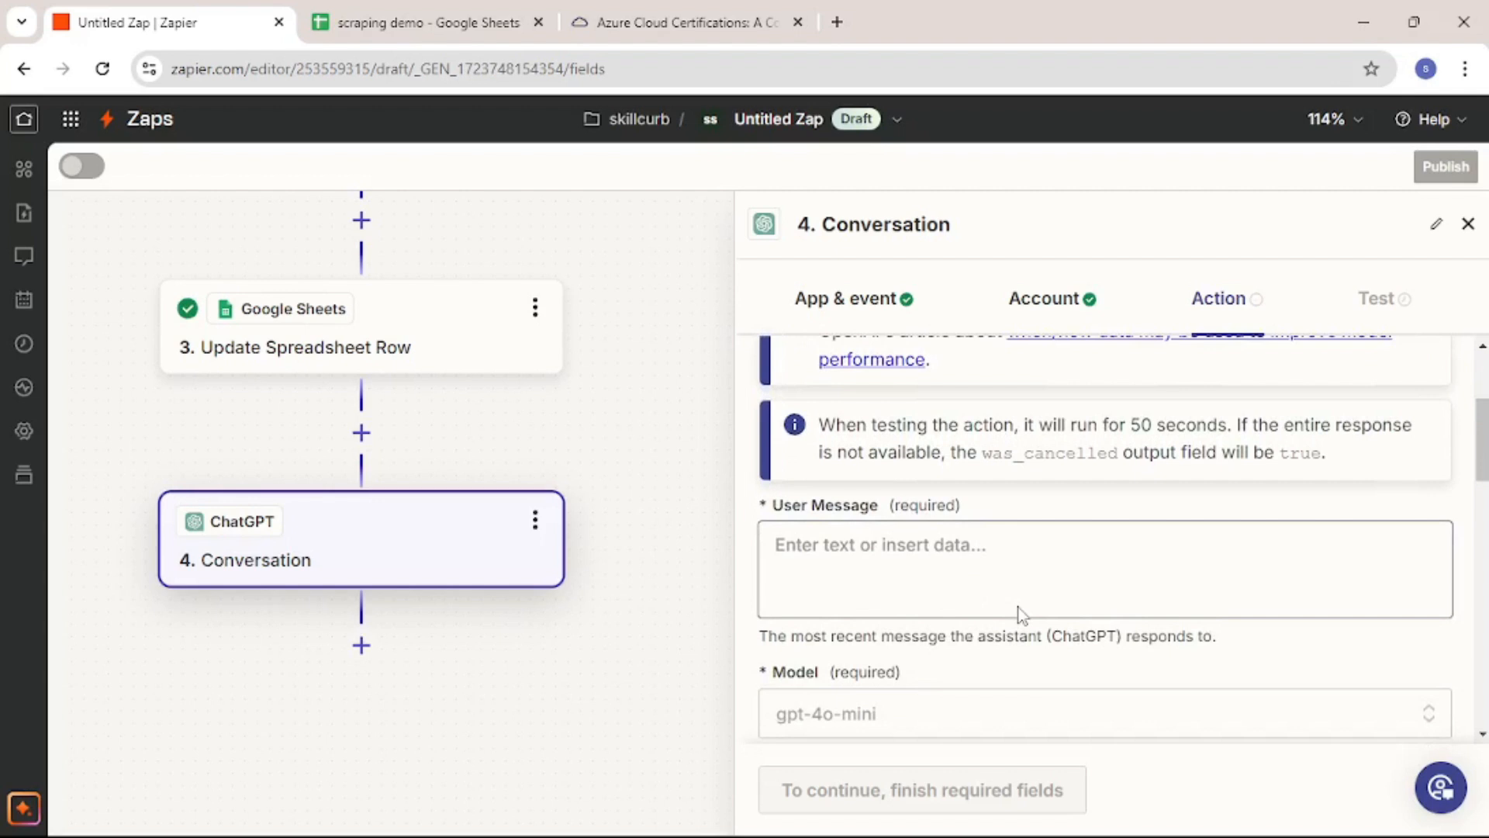
scroll(1021, 616, "down", 2)
left_click(965, 467)
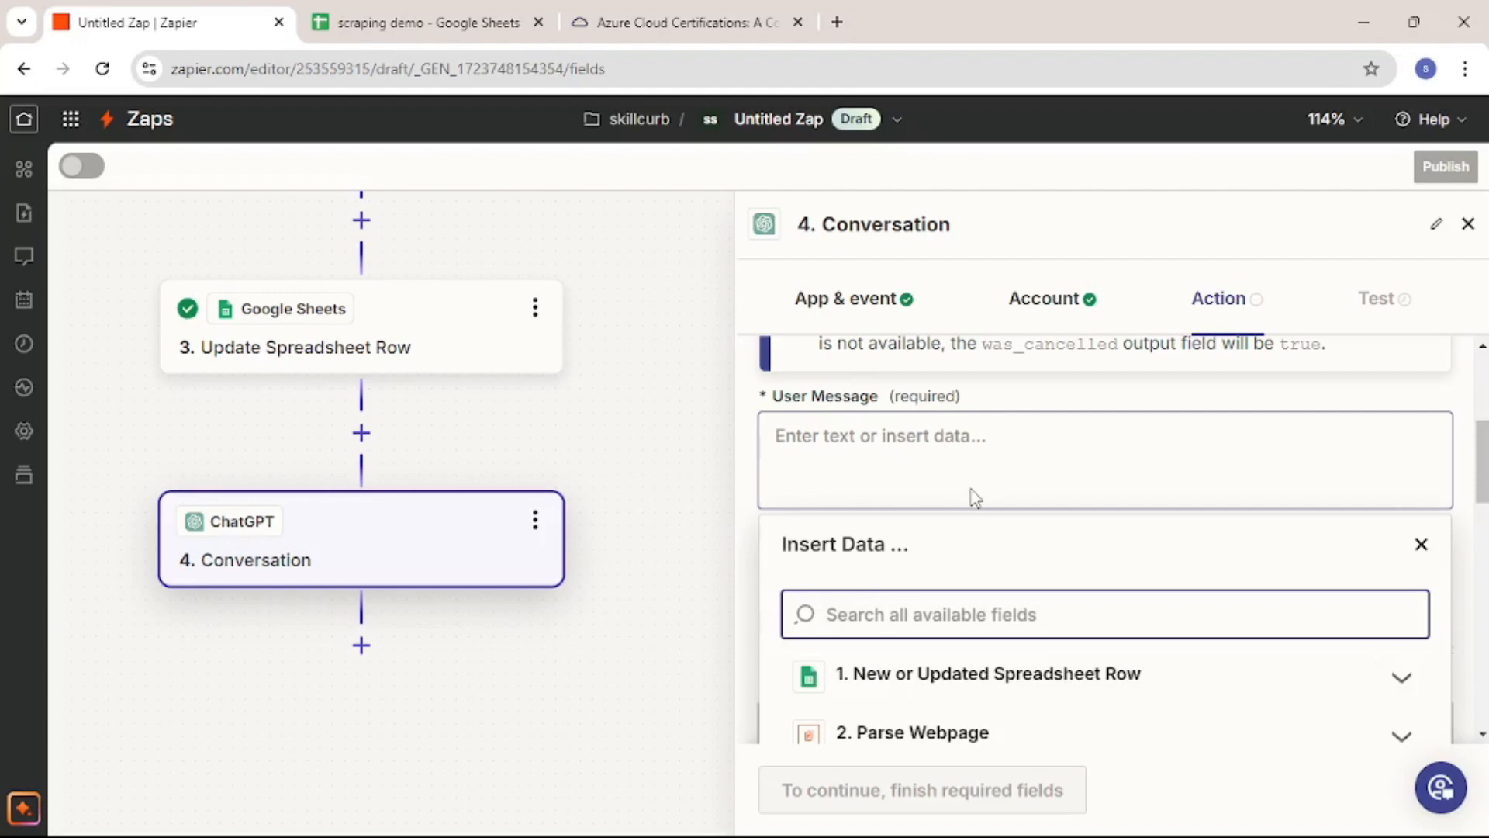
left_click(975, 466)
left_click(1053, 402)
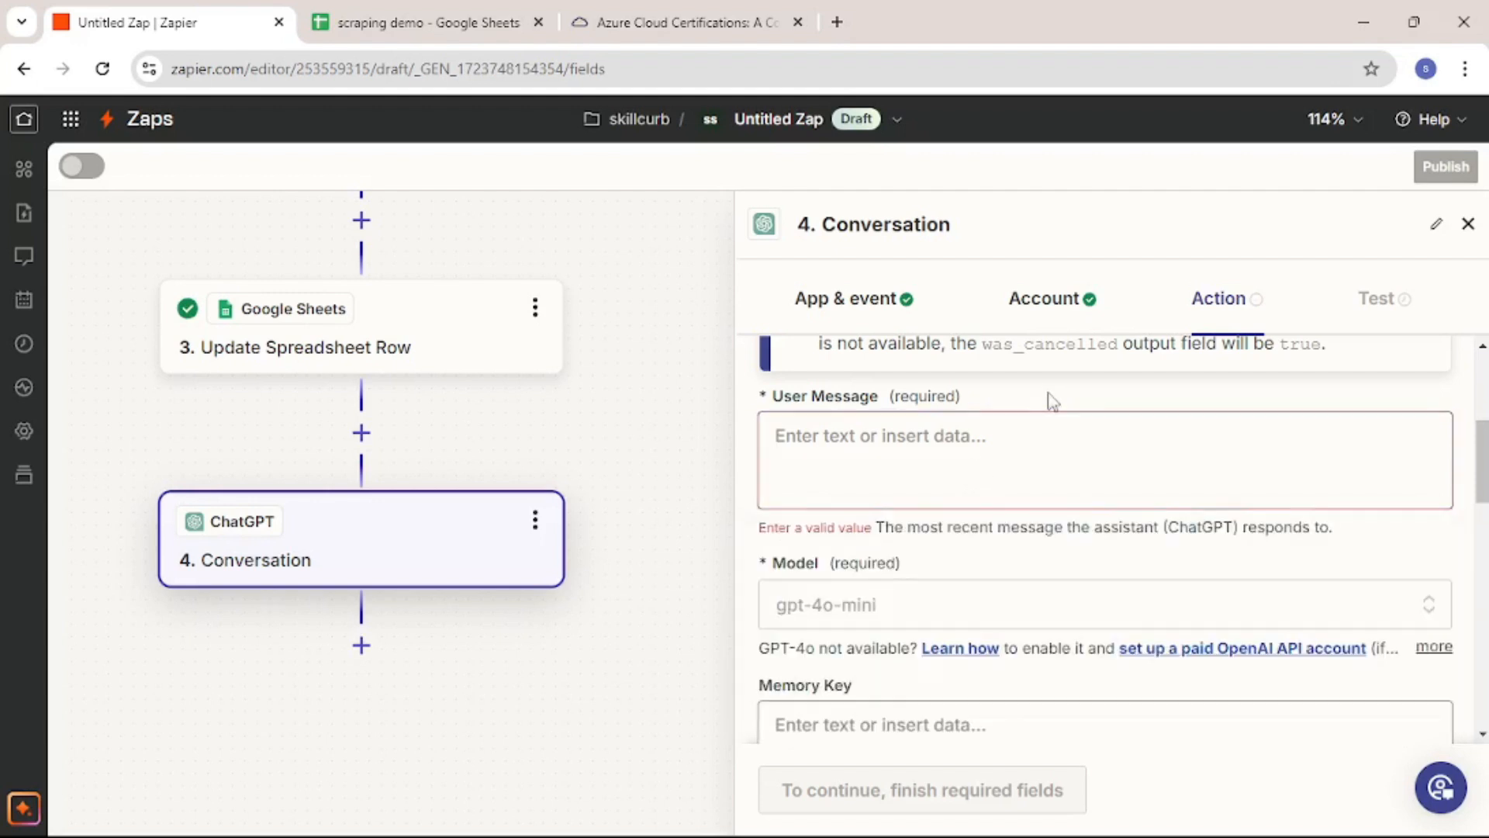
left_click(1062, 443)
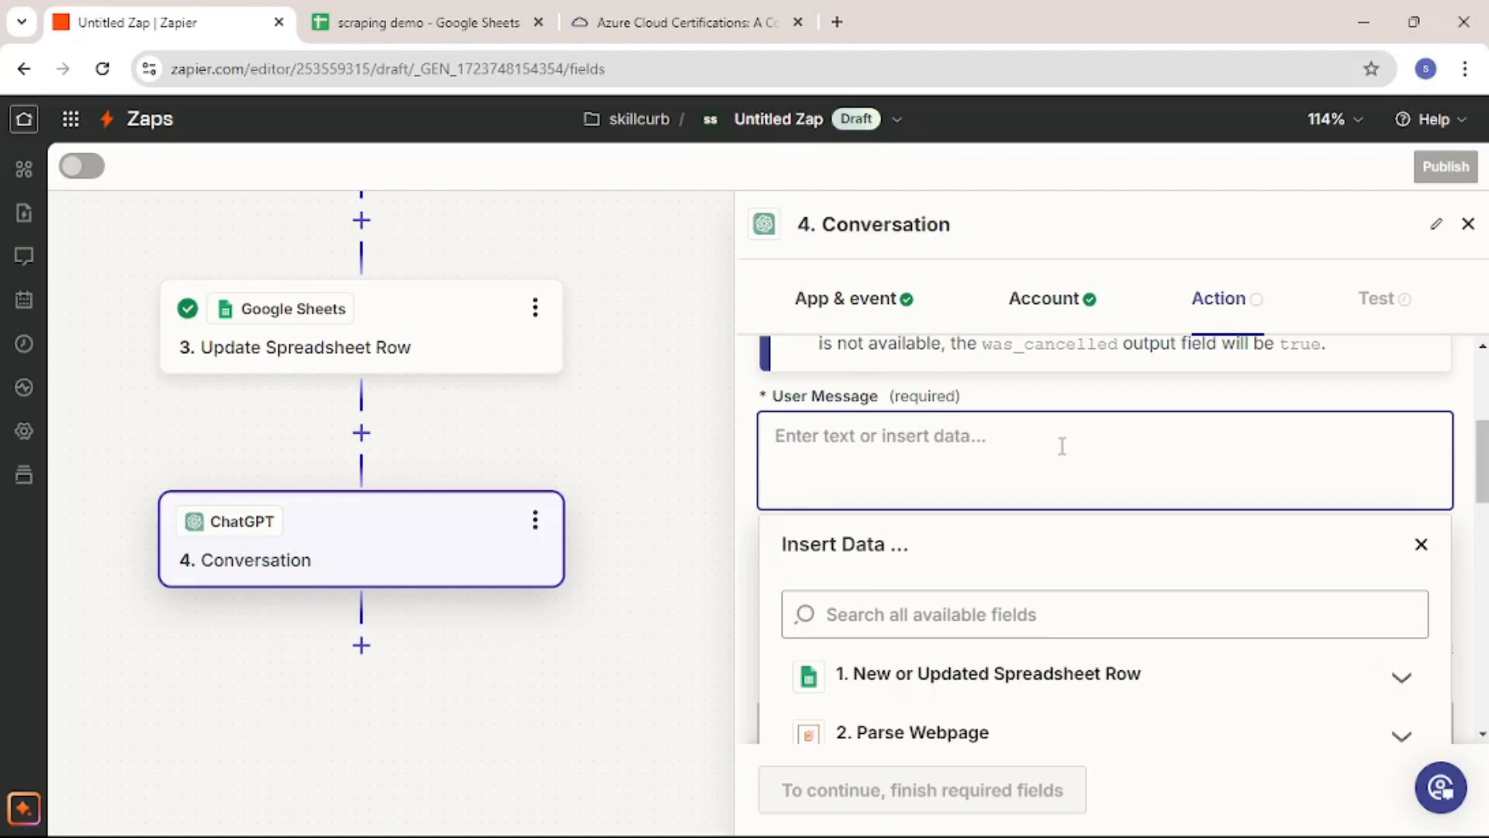
type("you are an expert at conte")
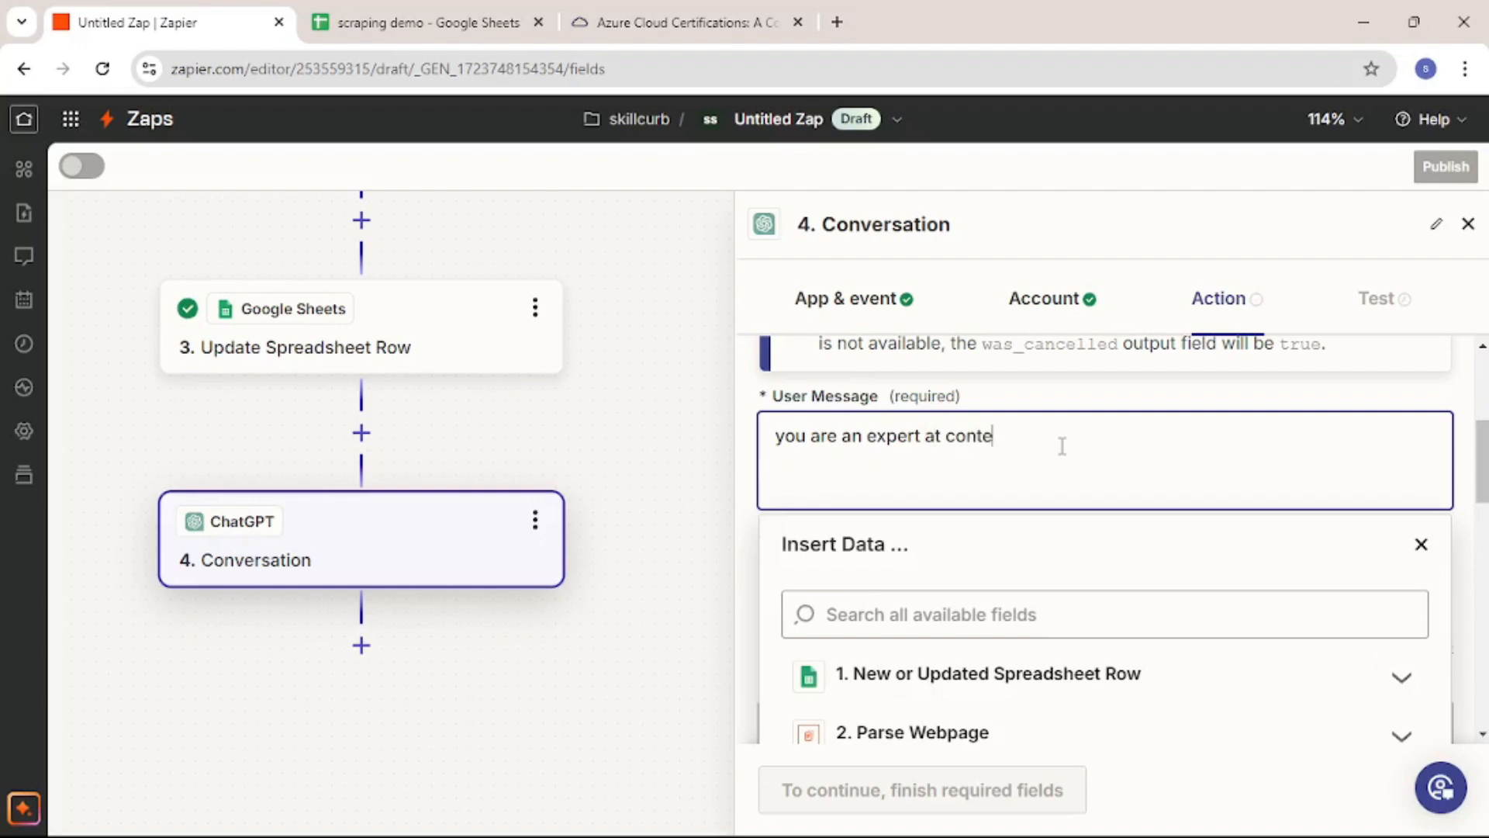
type("nt writing which ranks on google,")
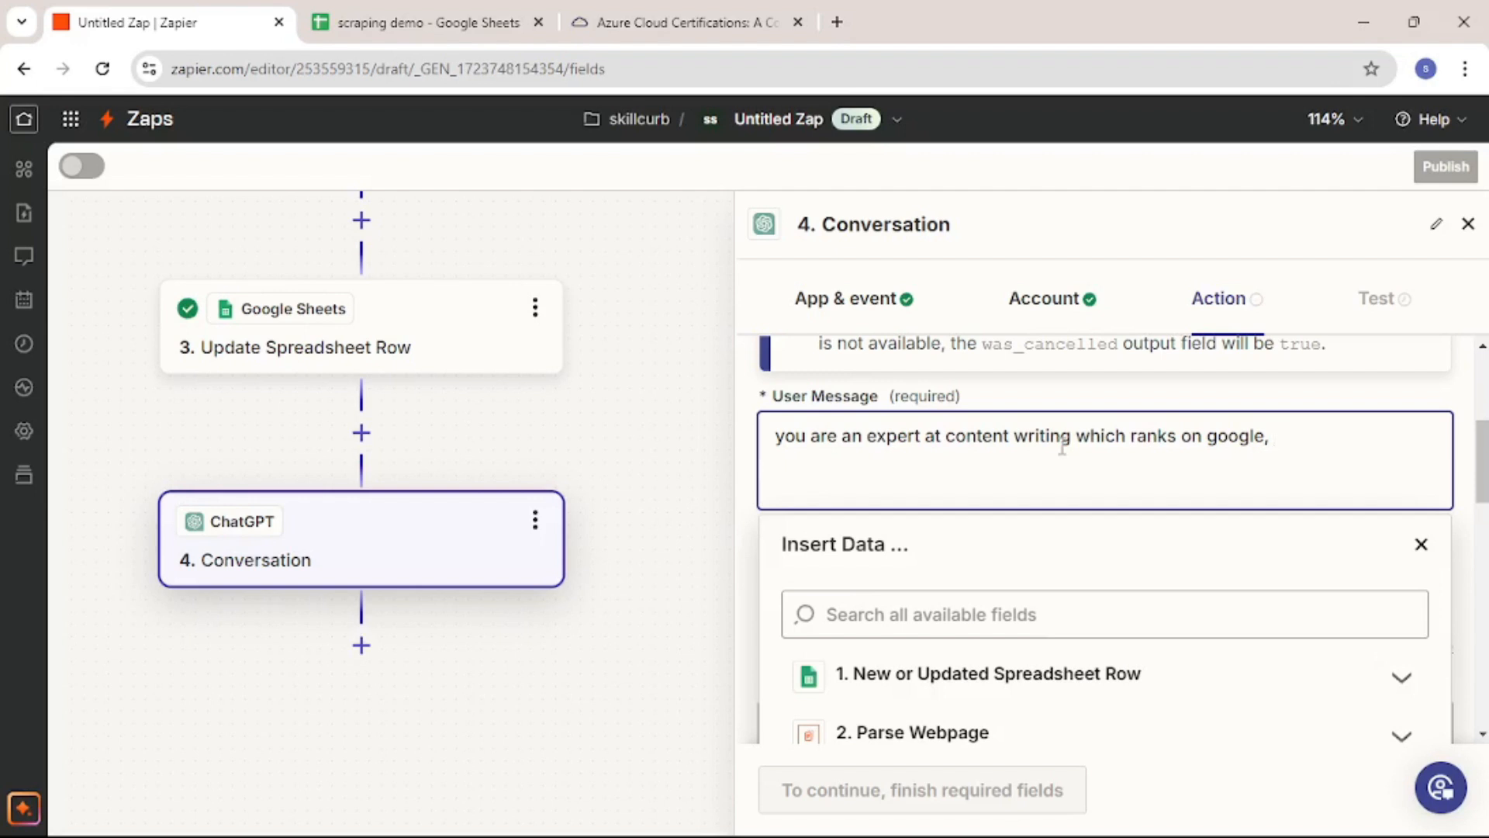
type("rite the blog in a")
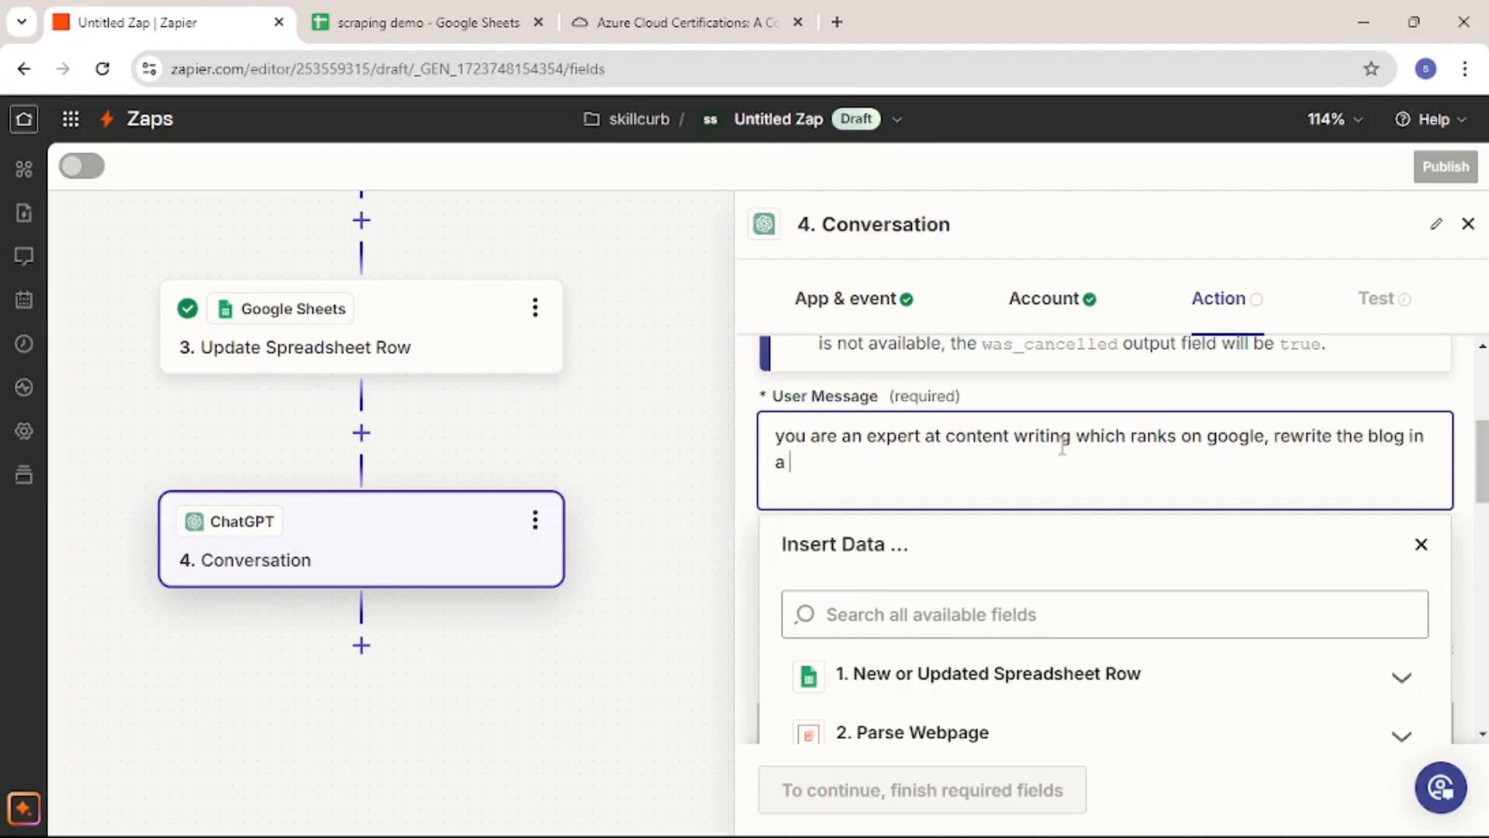
type(" more convers")
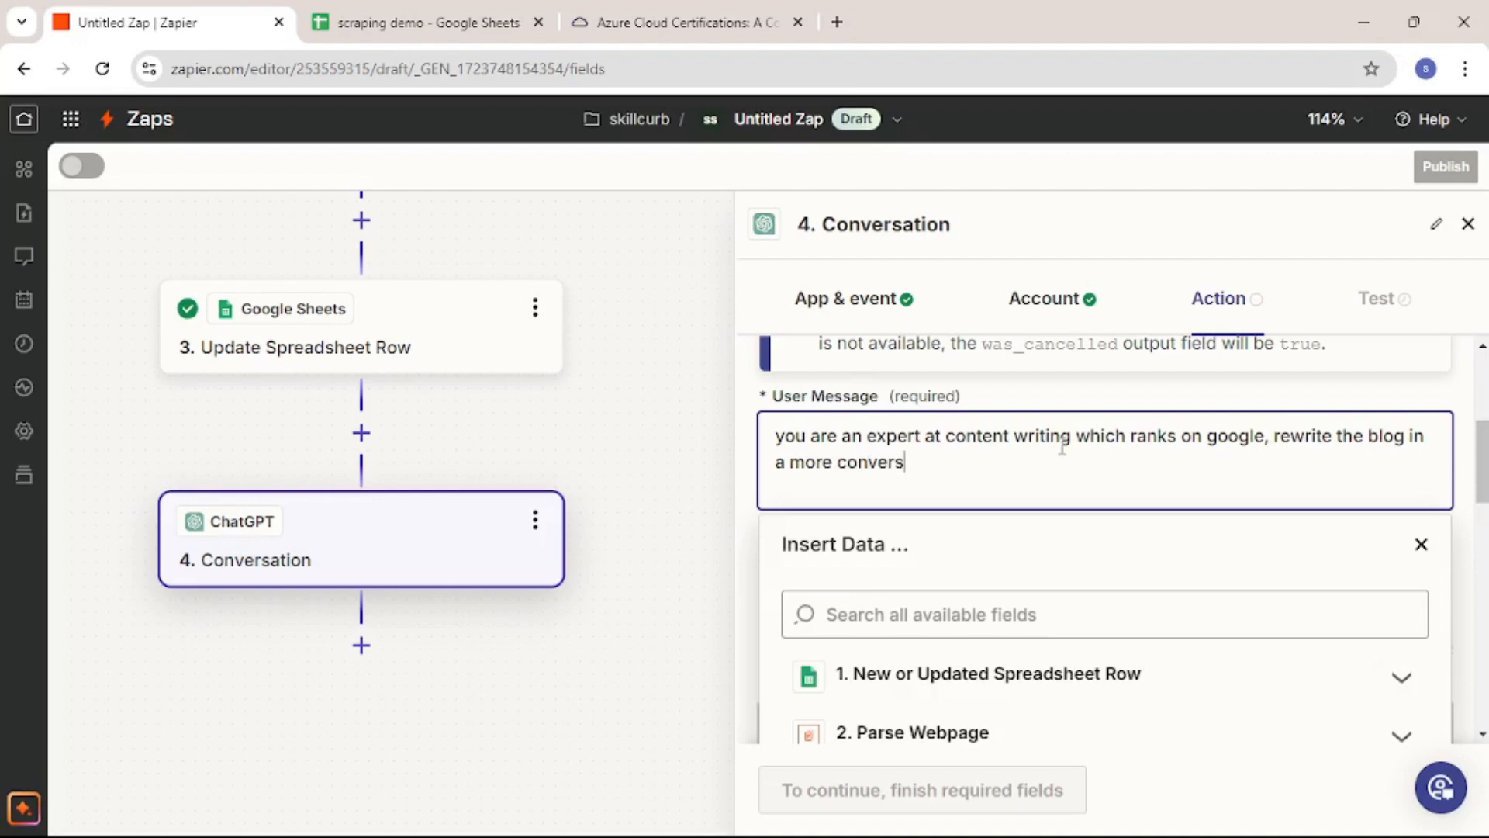
type("ational tone")
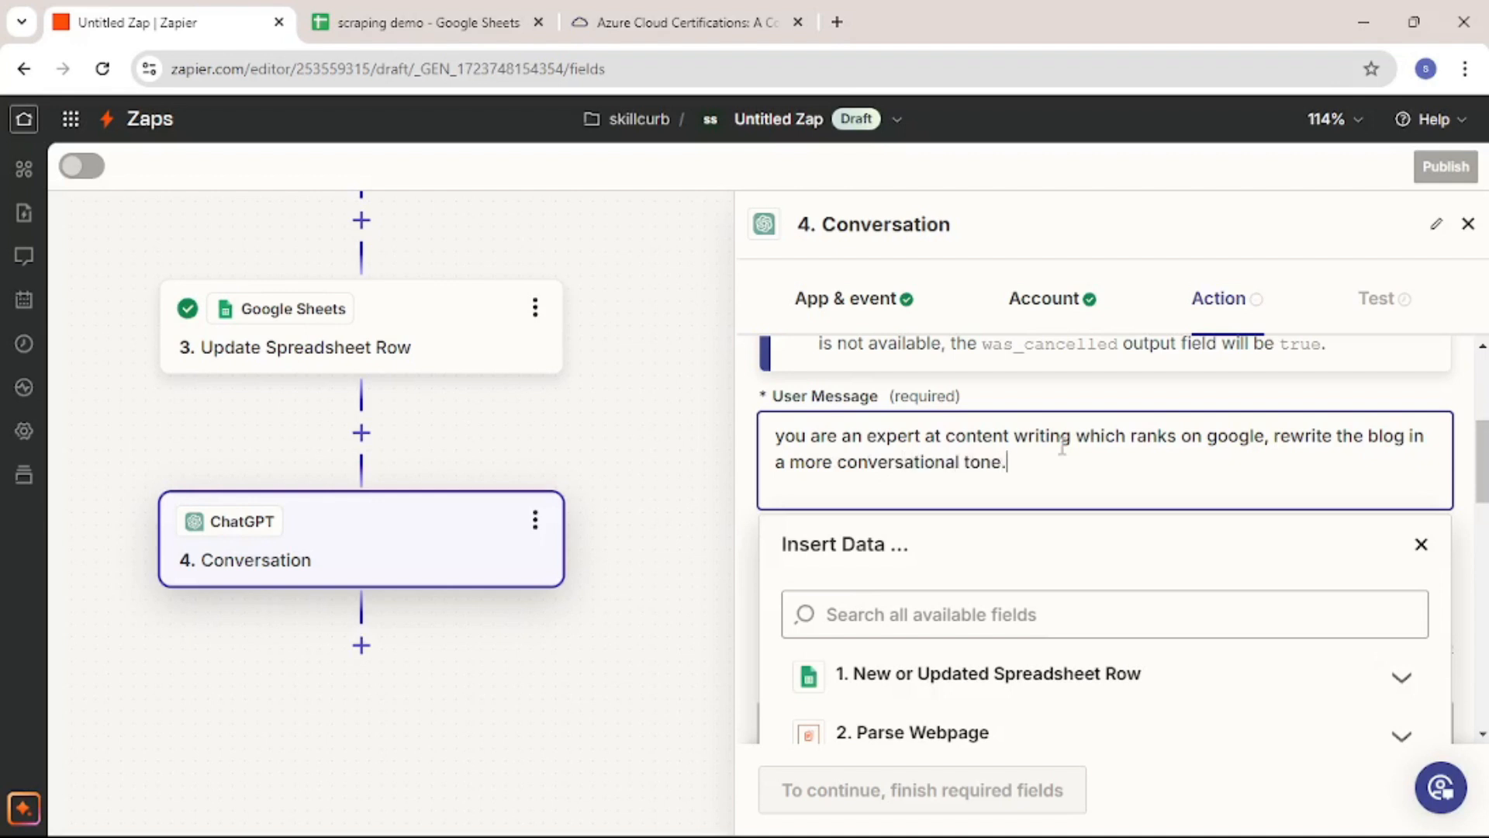
type(".")
Insert the Content value from the Parse Webpage step on a new line below the prompt in the User Message
key("Return")
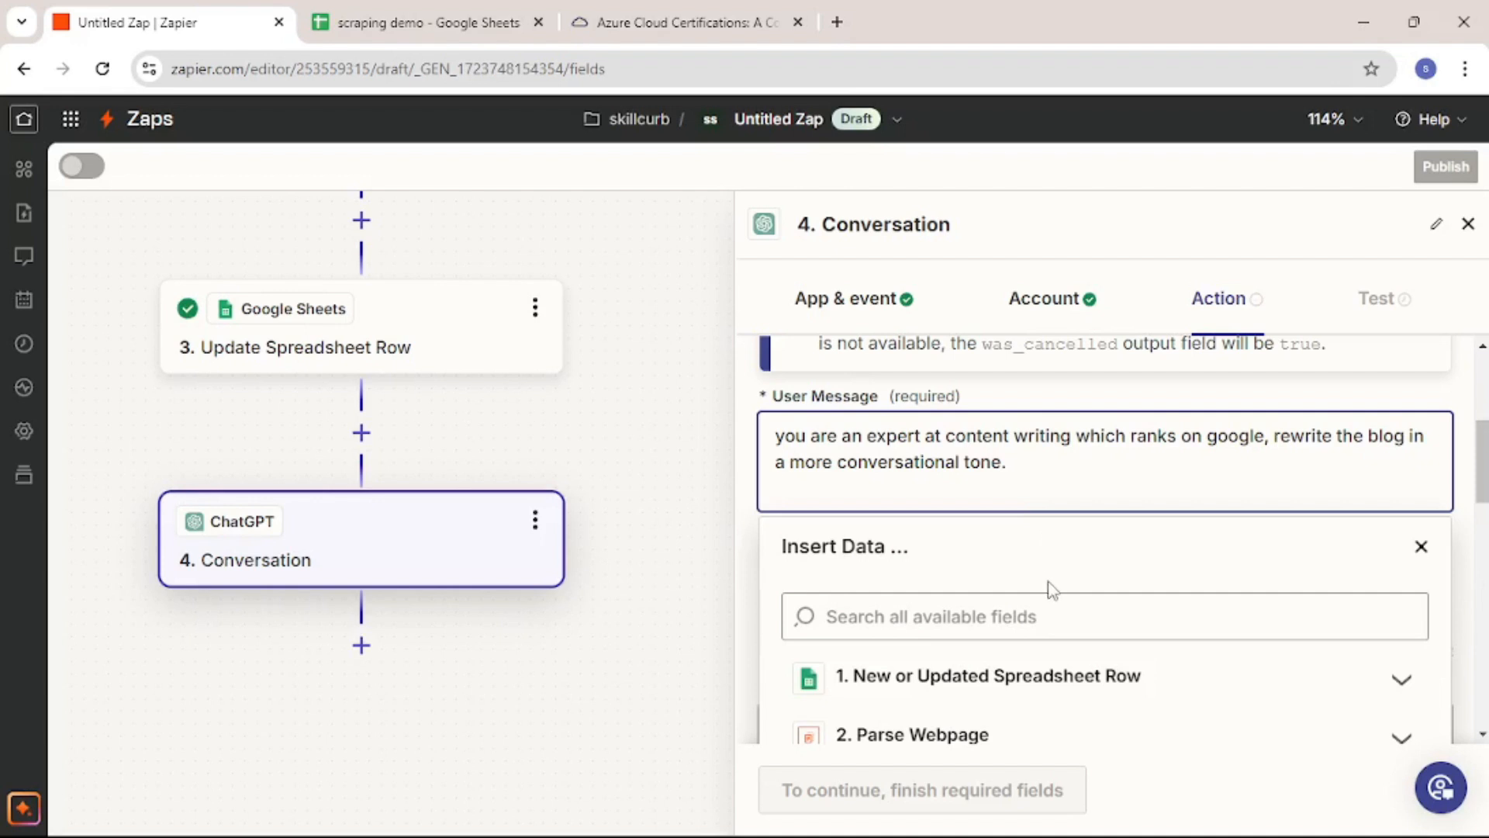
scroll(1067, 705, "down", 5)
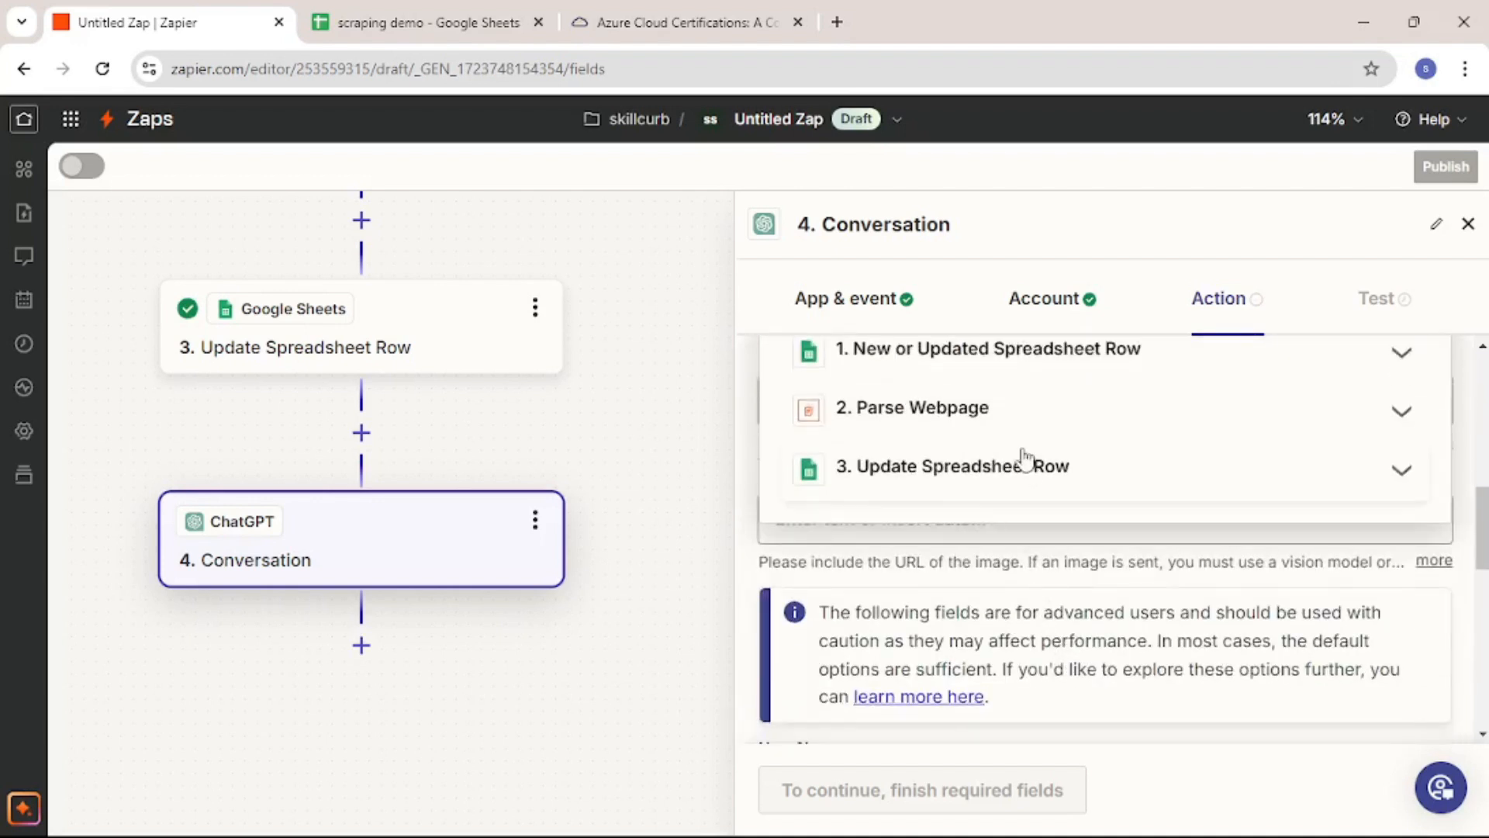
scroll(1032, 481, "up", 2)
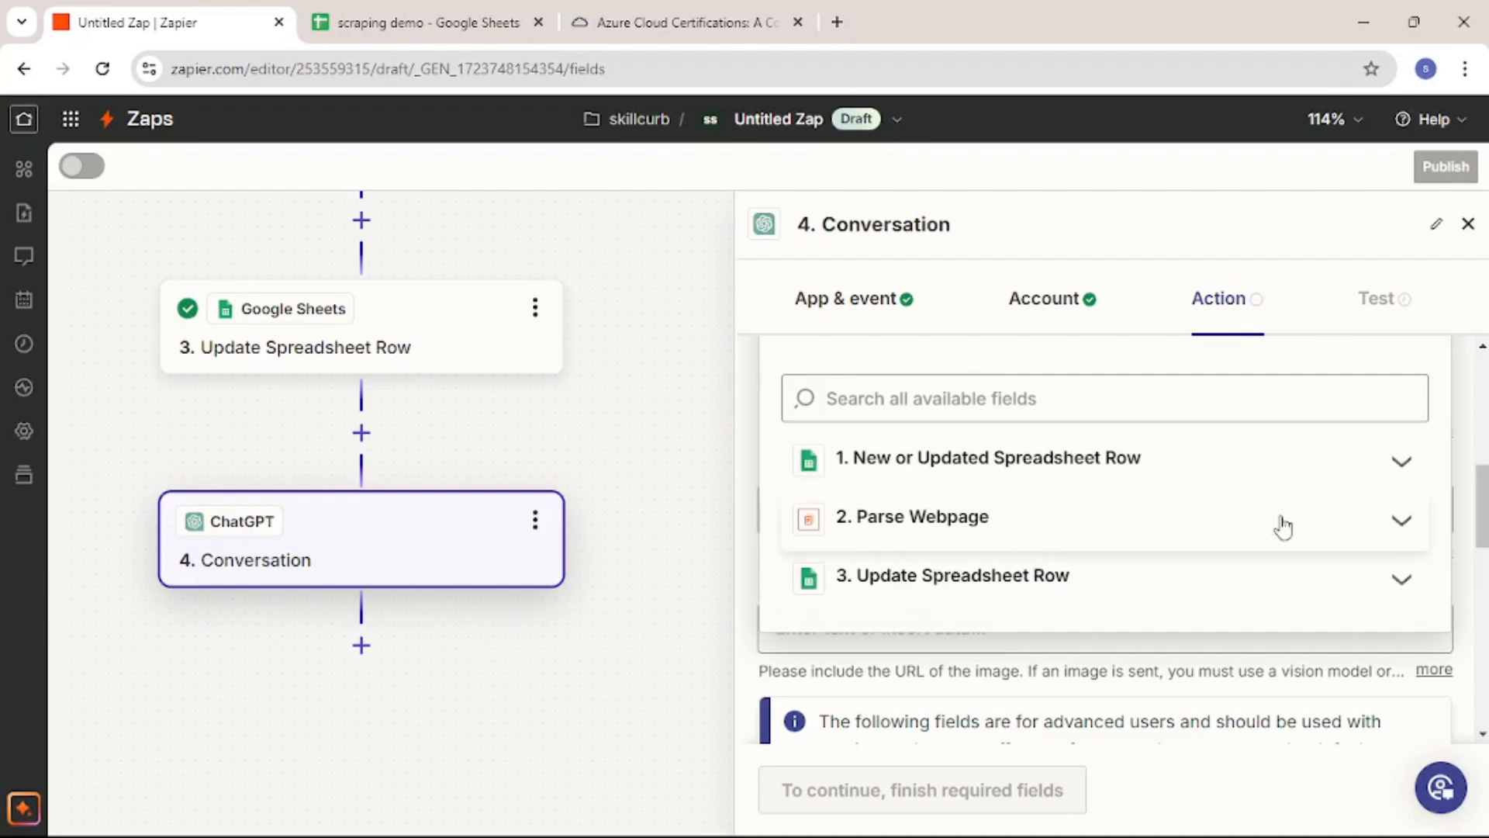
left_click(1354, 531)
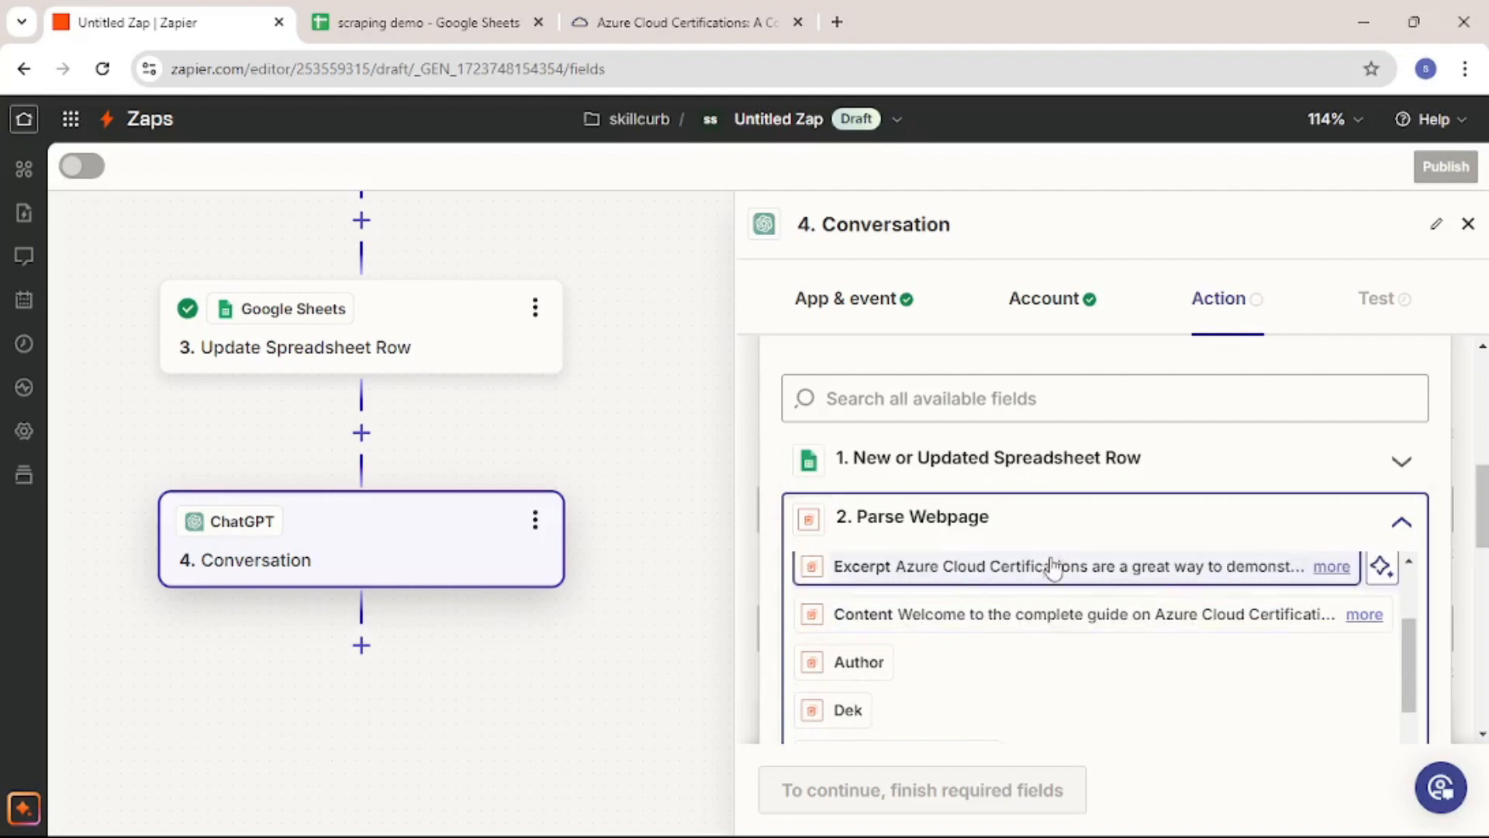
left_click(1023, 629)
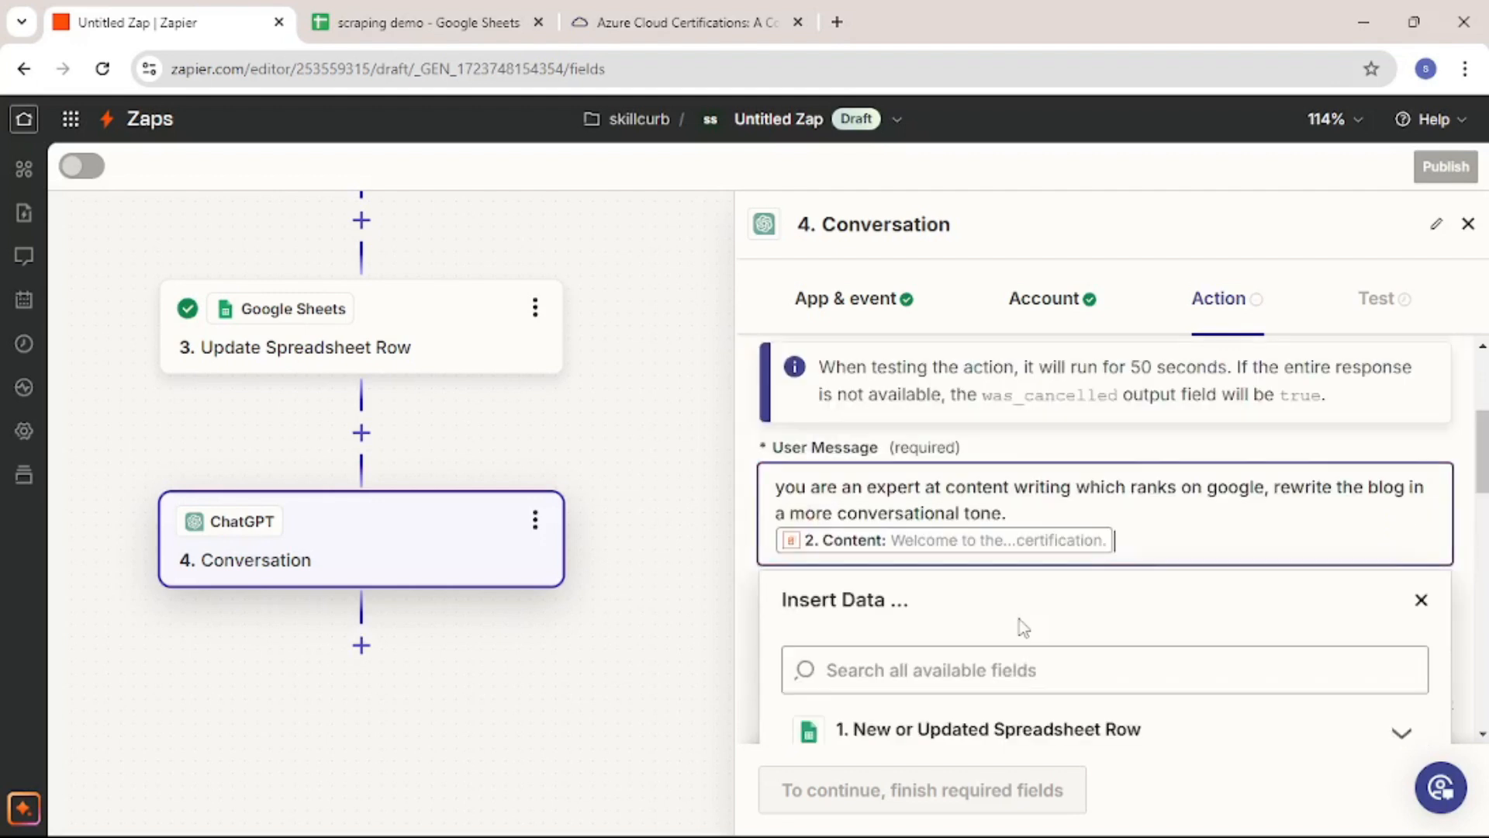
Choose the chatgpt-4o-latest model and set the Assistant Instructions to "you are an expert content writer"
scroll(1068, 650, "down", 3)
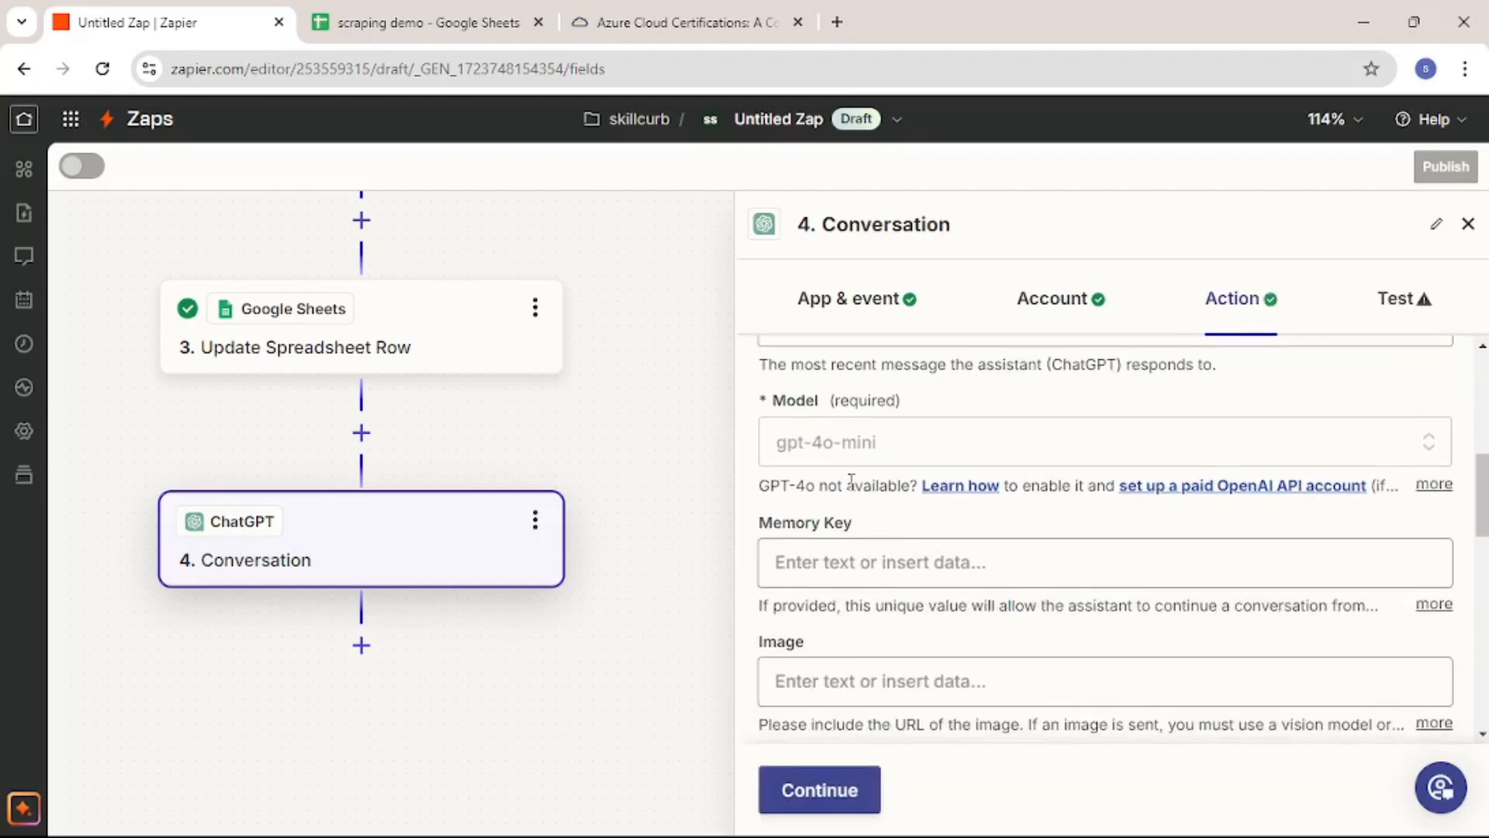
left_click(915, 445)
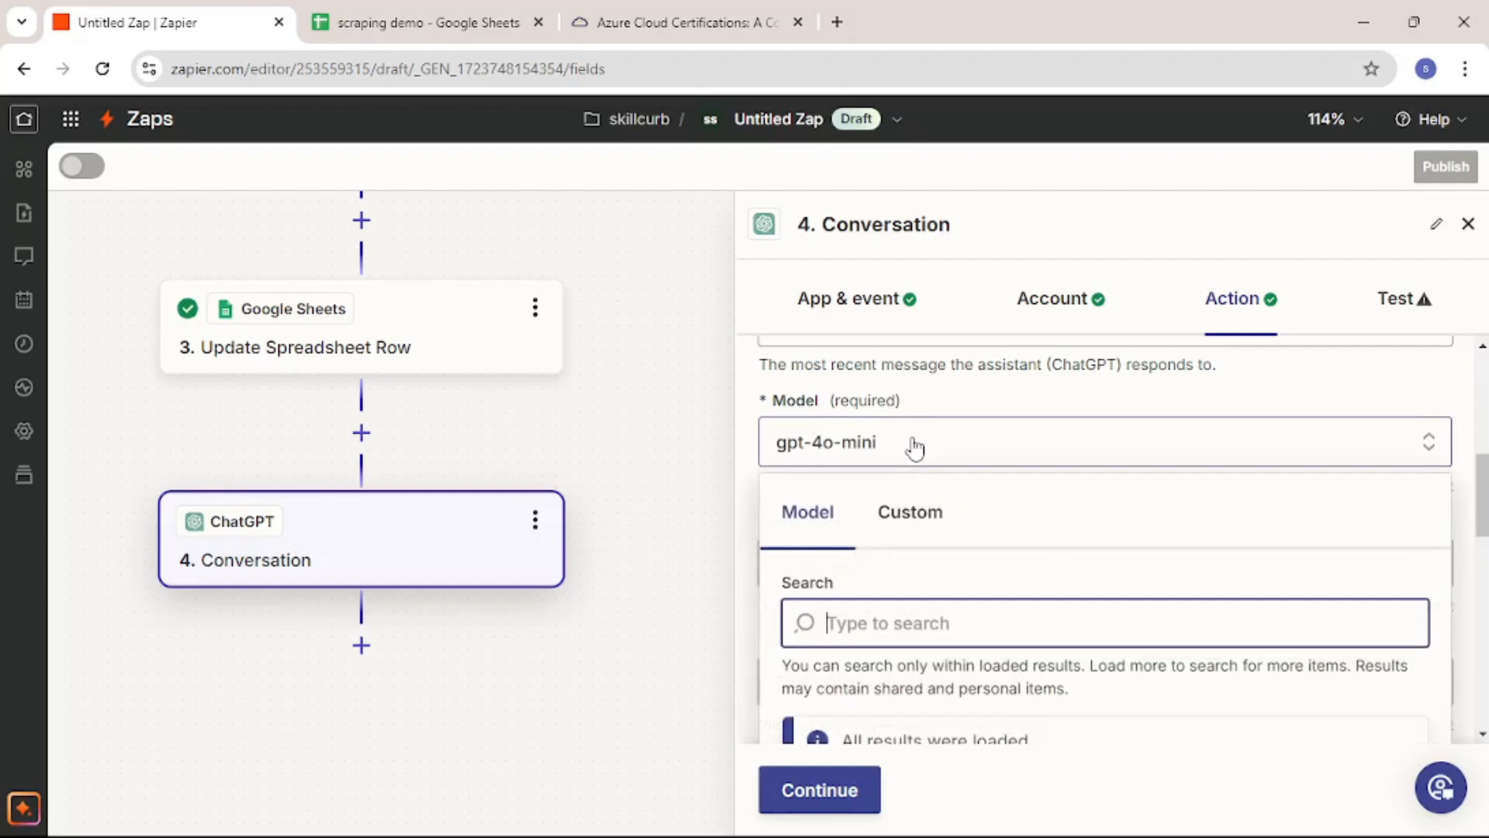
scroll(941, 578, "down", 1)
scroll(939, 579, "up", 1)
scroll(1086, 481, "down", 3)
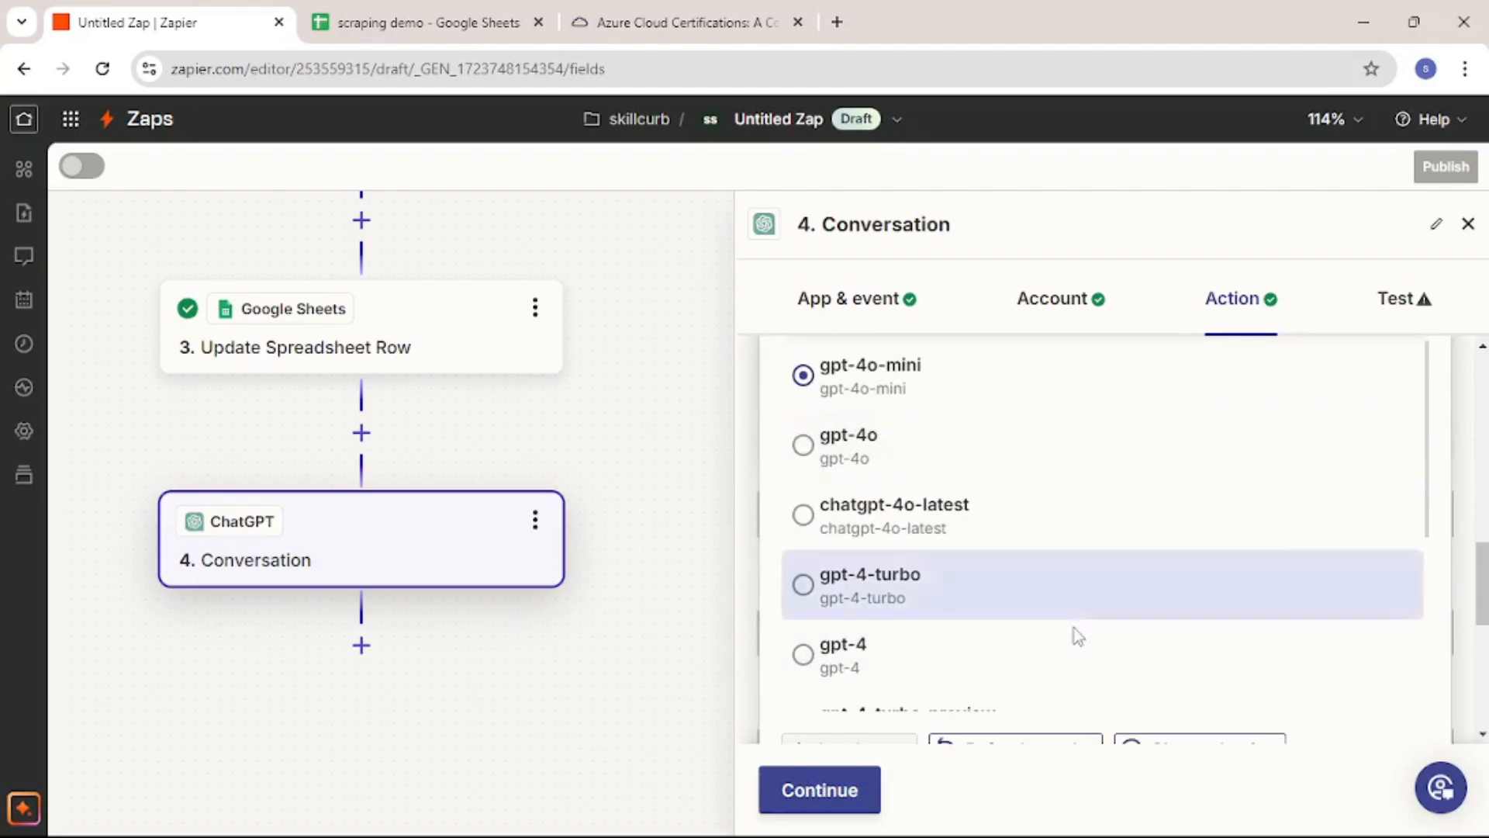
left_click(994, 525)
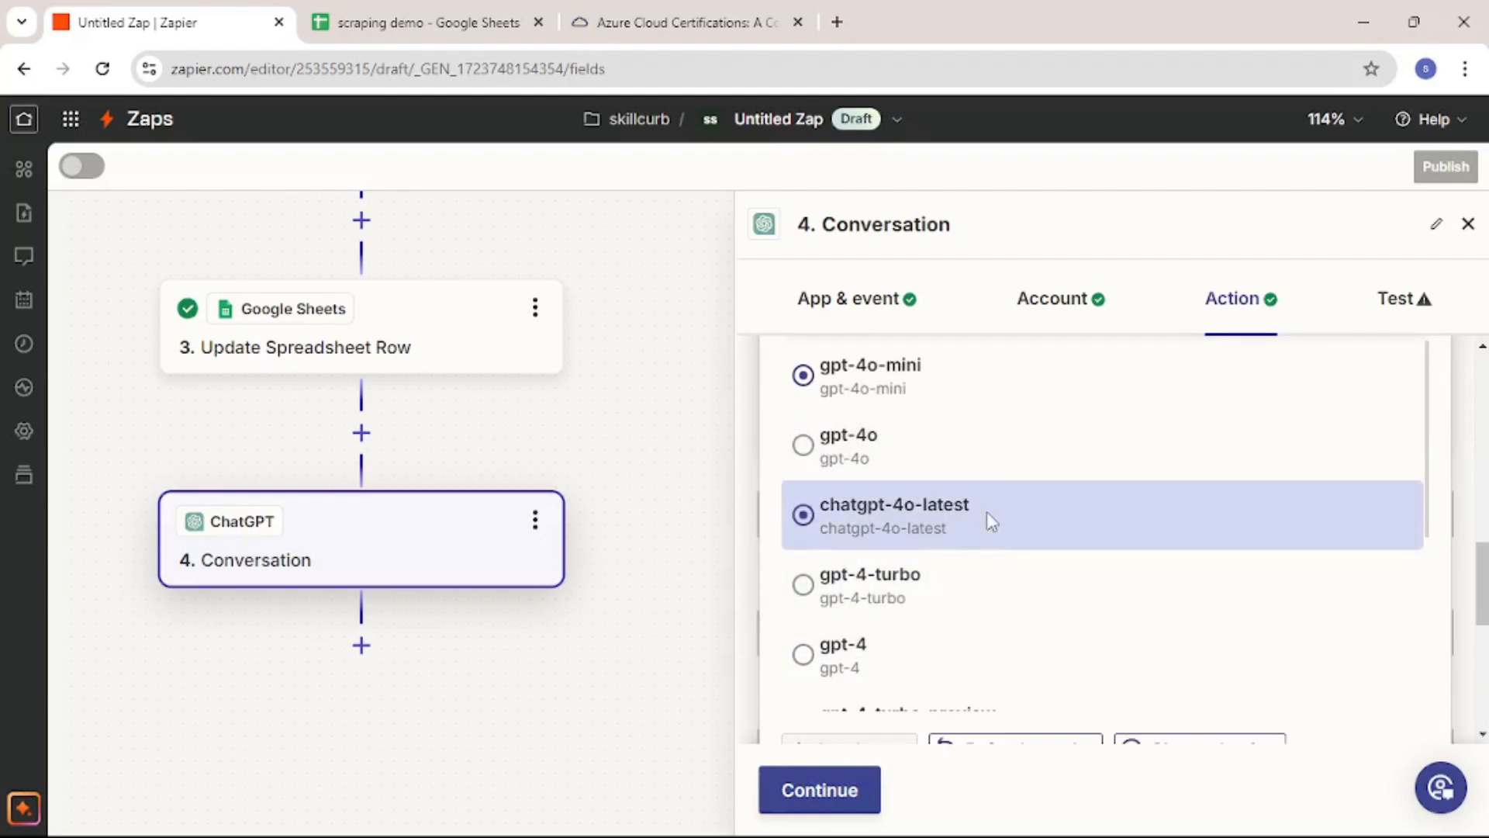
left_click(938, 591)
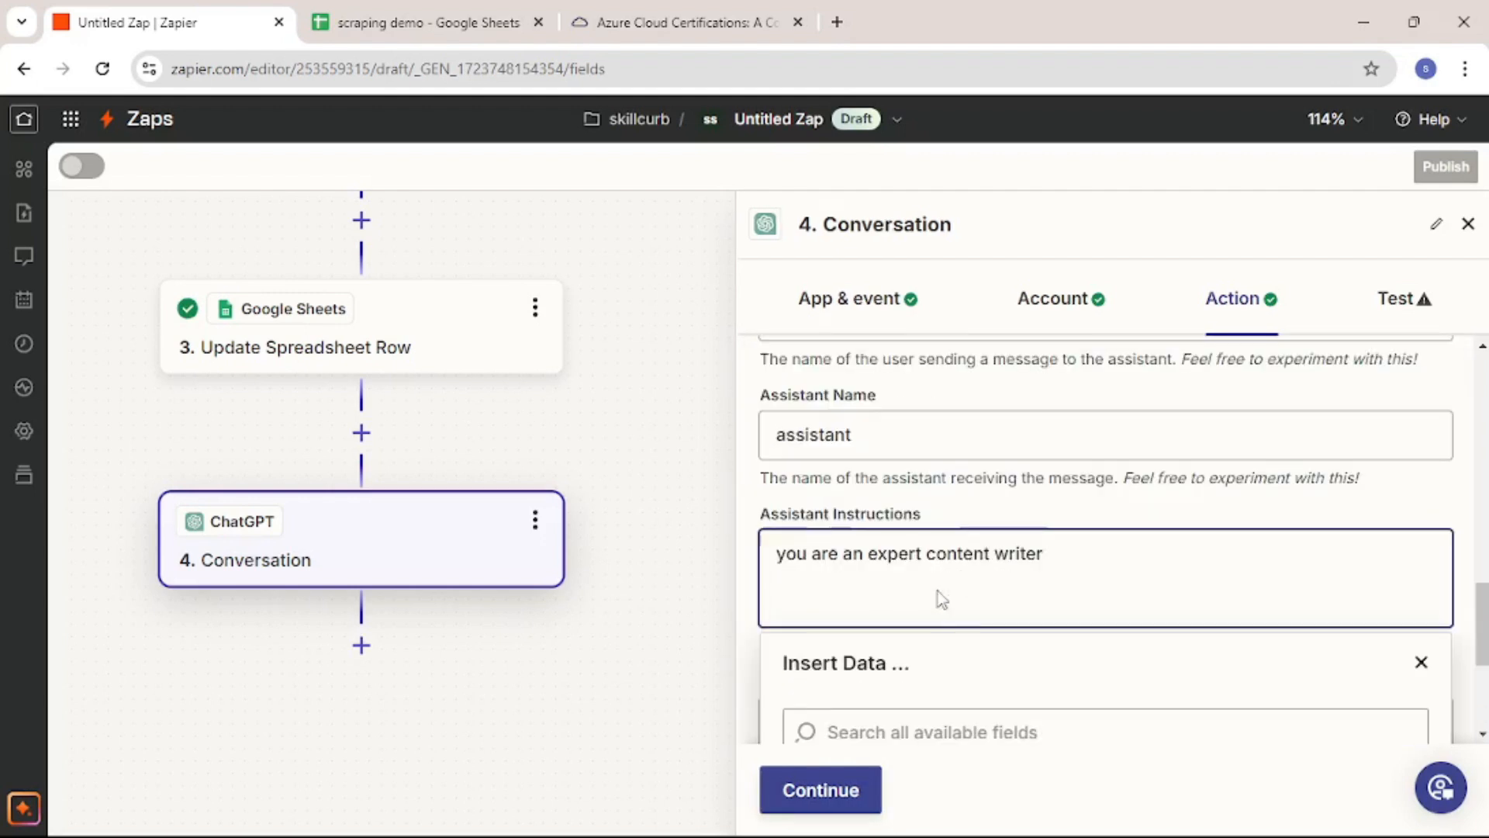
left_click(698, 553)
scroll(931, 601, "down", 1)
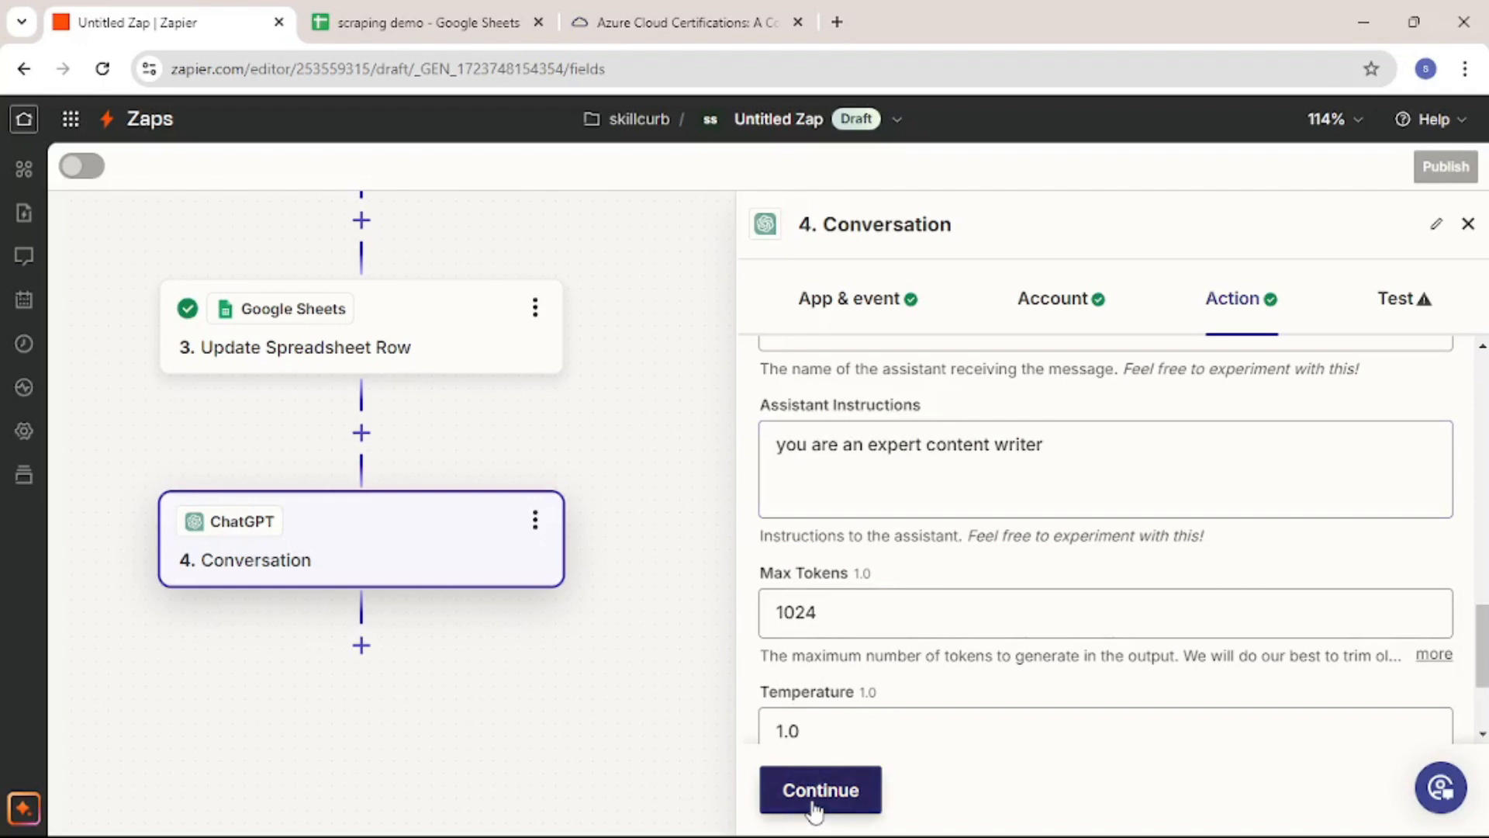
Test the ChatGPT Conversation step and read the beginning of the returned Reply
left_click(815, 810)
scroll(1100, 538, "down", 3)
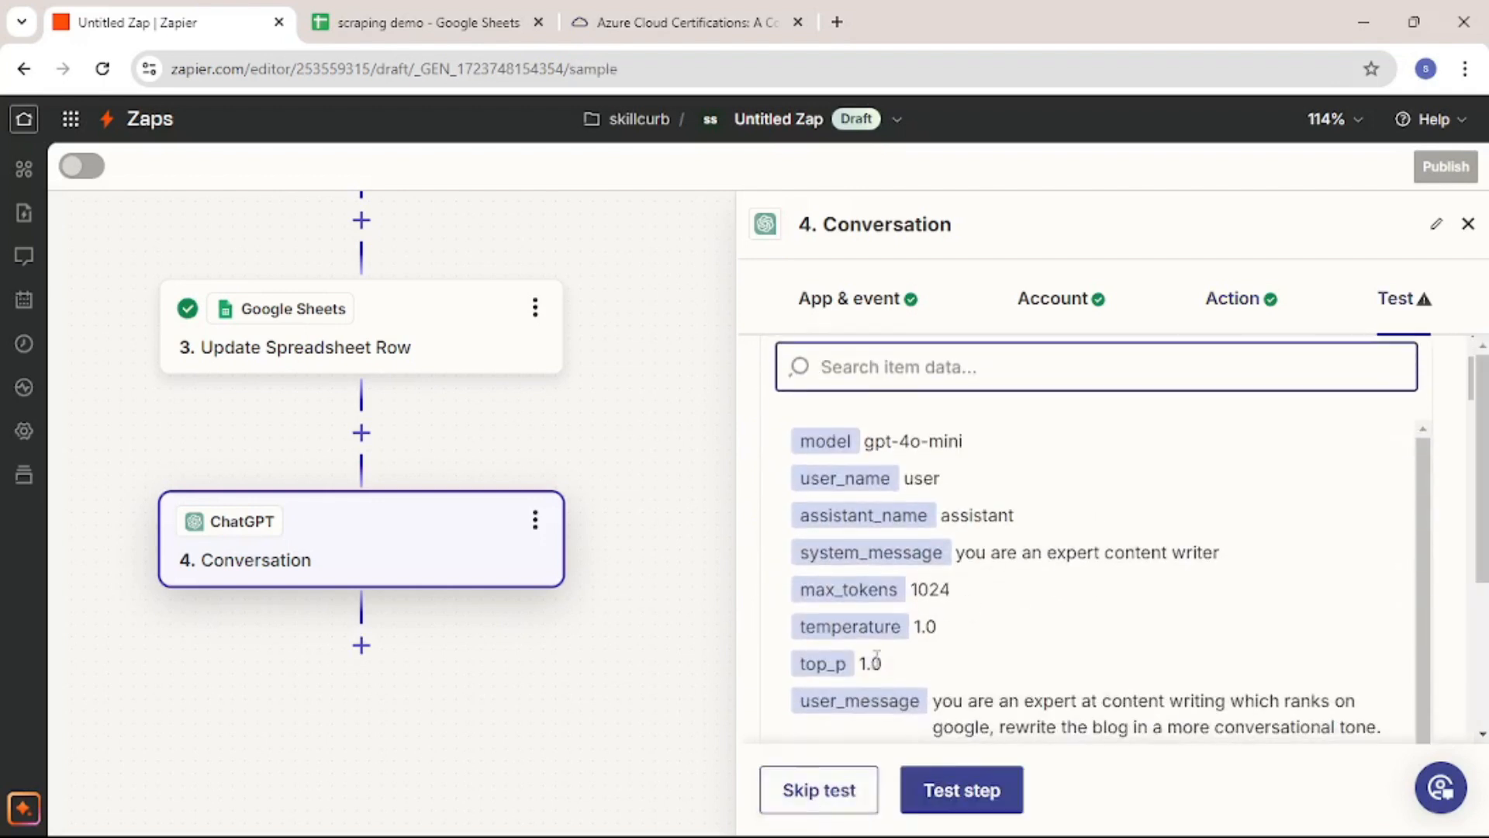
left_click(960, 791)
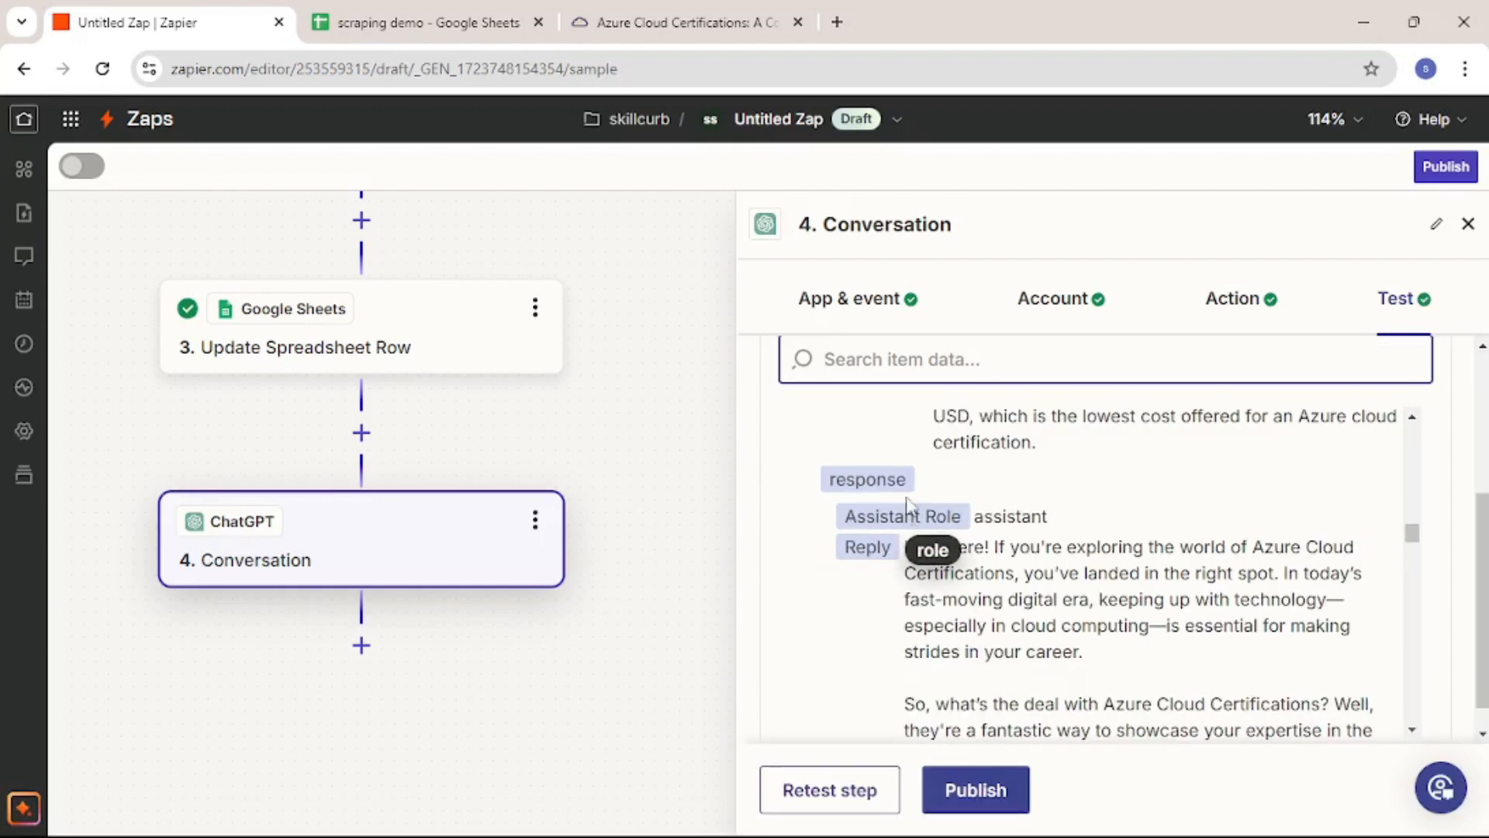
scroll(1080, 481, "down", 1)
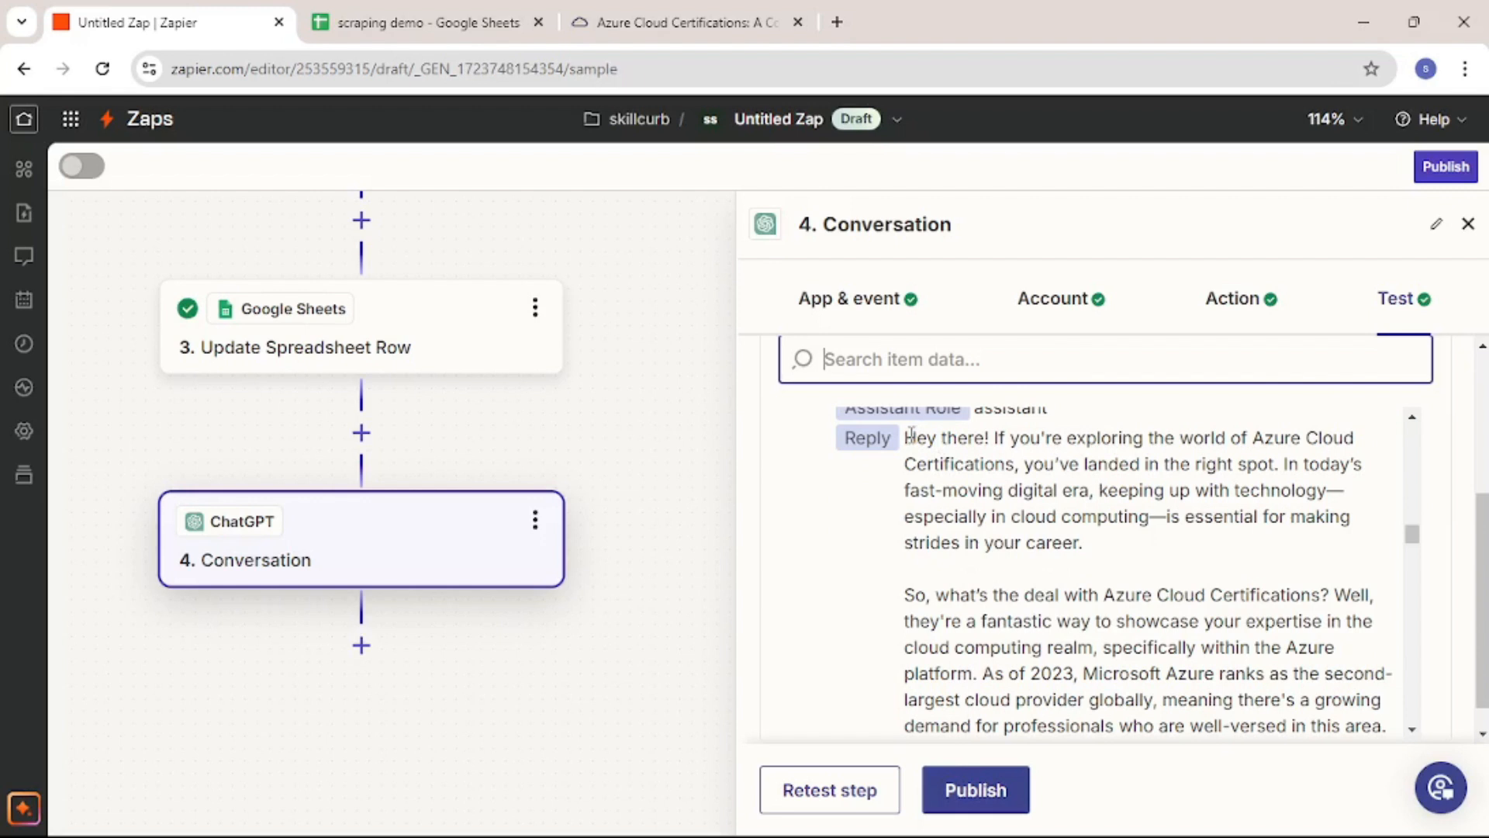
left_click_drag(914, 441, 1147, 458)
left_click(1048, 534)
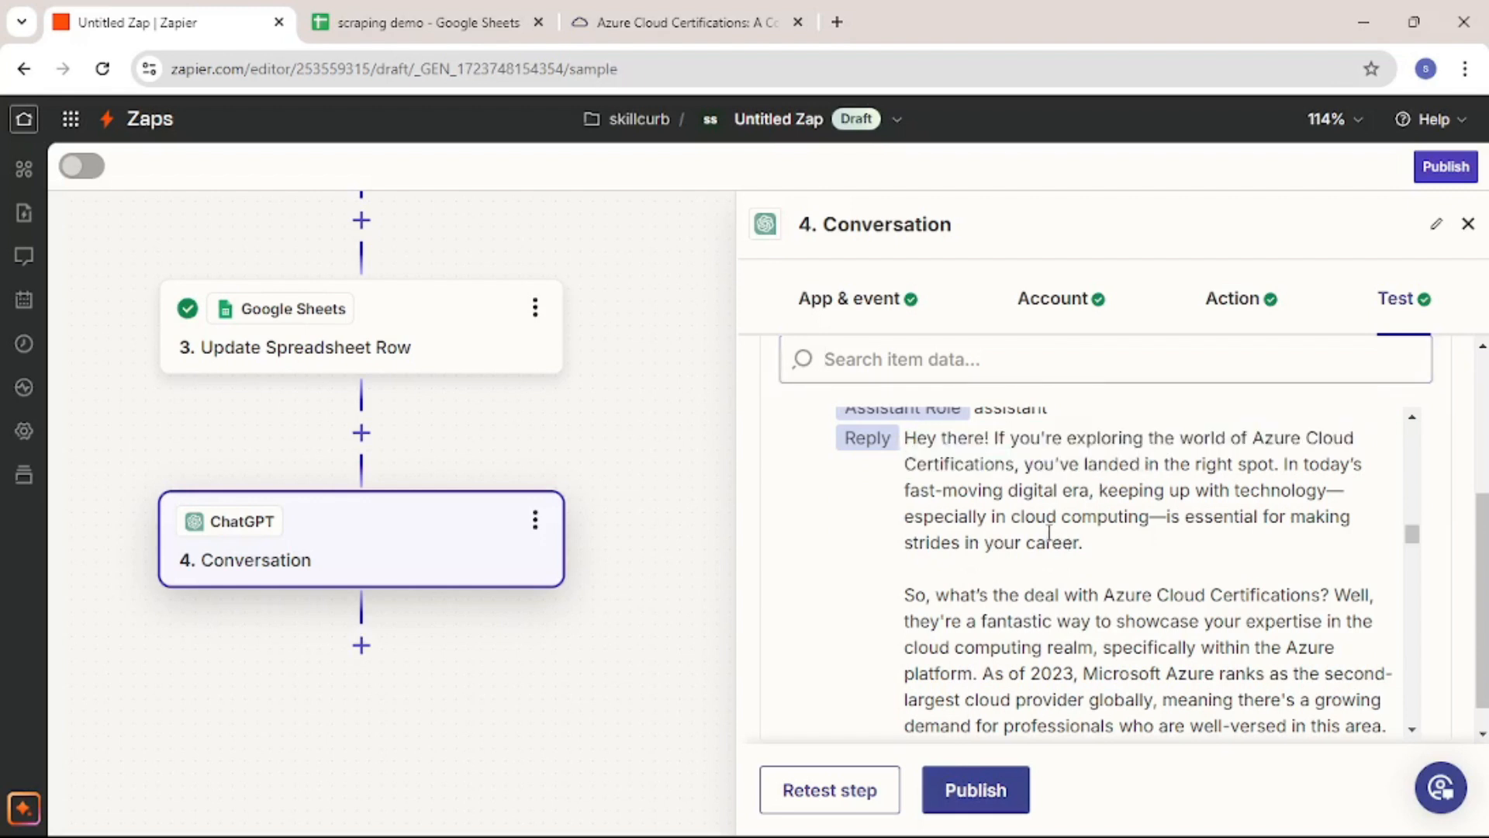
Compare the reply with the original article page, check the Rewrite column in the scraping demo sheet, and return to the Zap's Update Spreadsheet Row step
left_click(603, 12)
left_click_drag(167, 545, 925, 605)
left_click(924, 605)
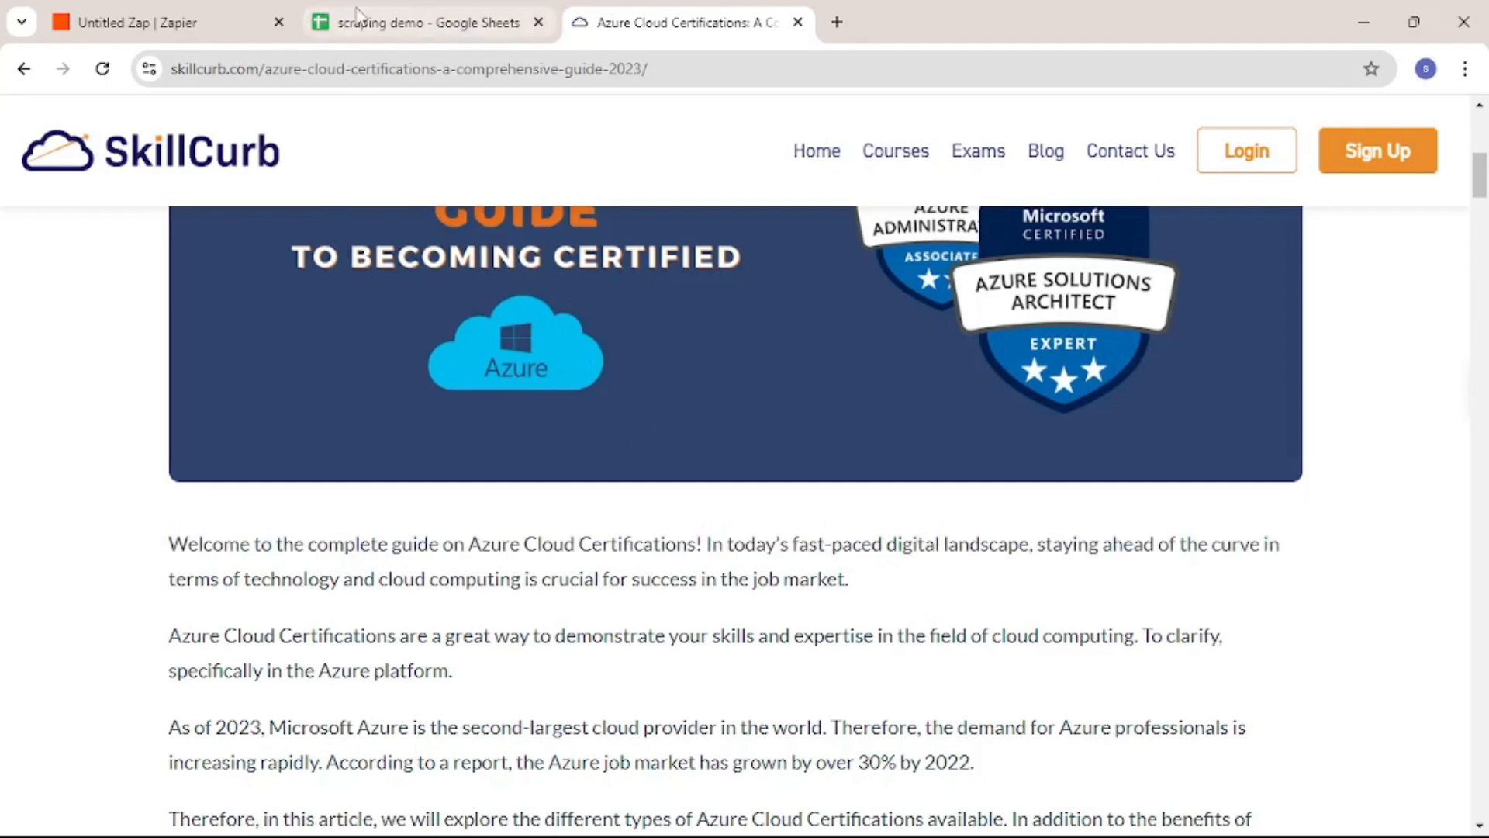
left_click(357, 14)
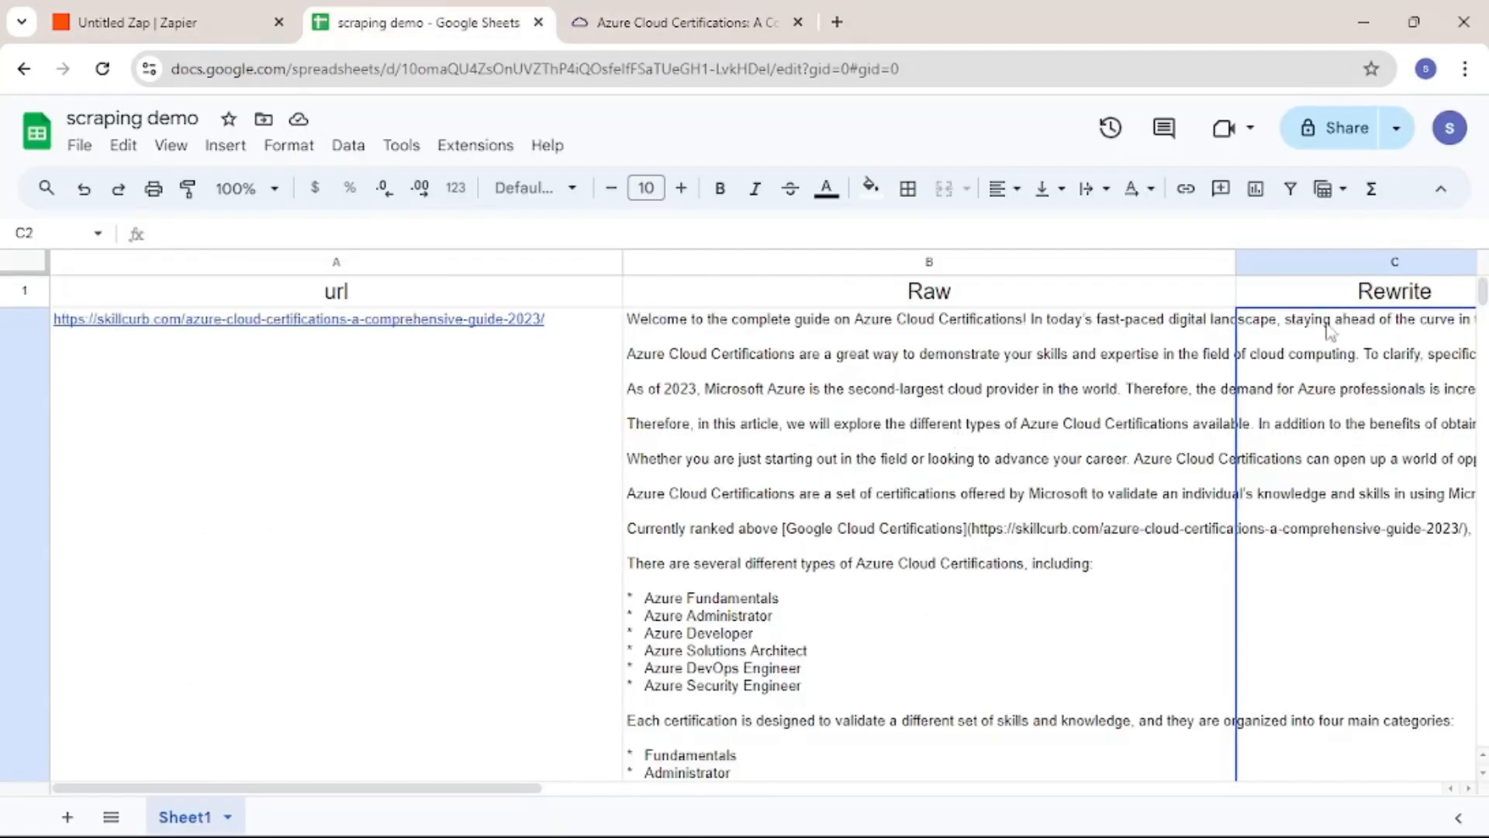
left_click(153, 17)
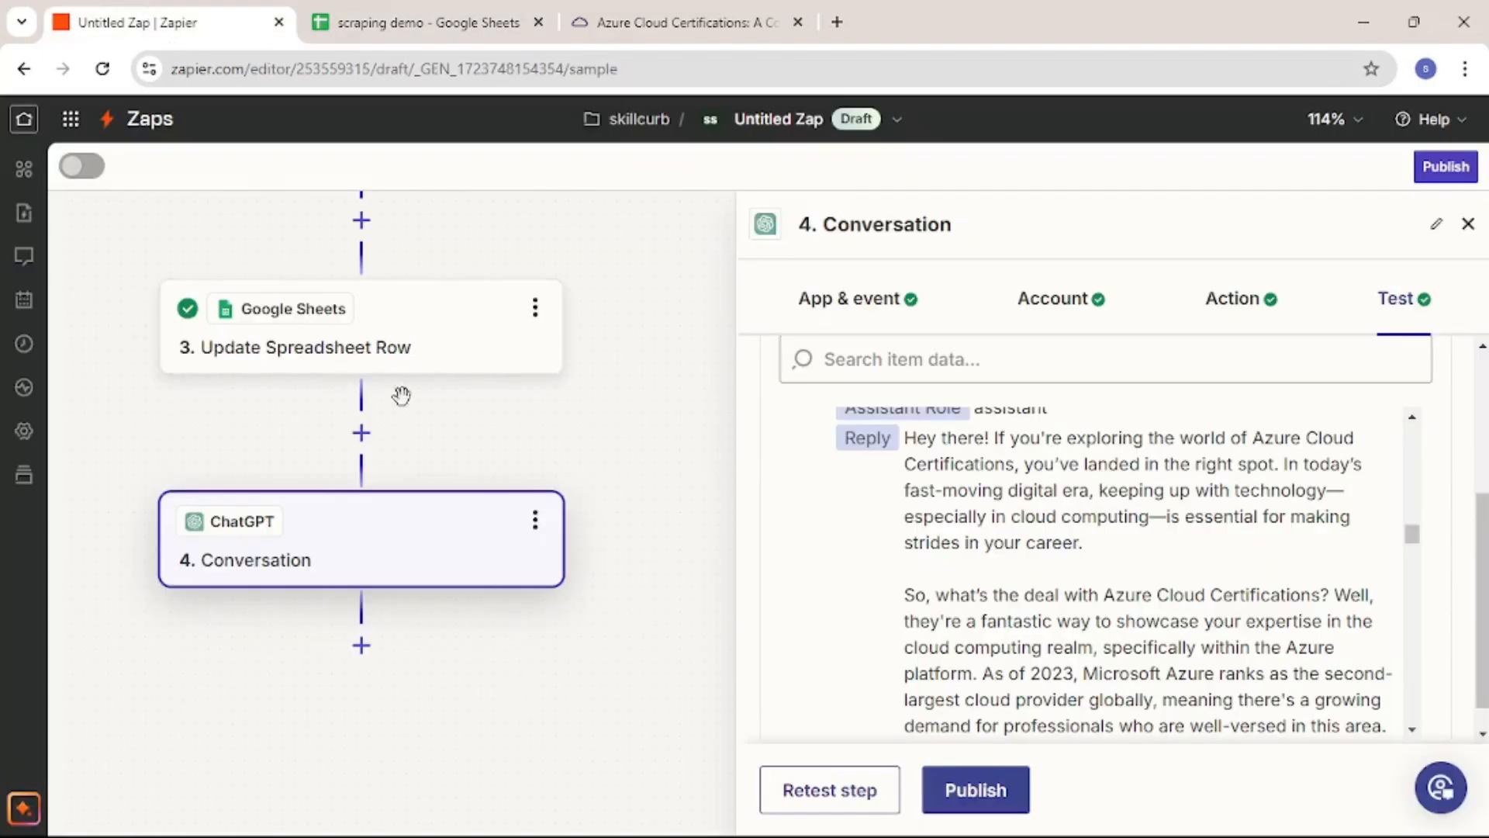
left_click(342, 360)
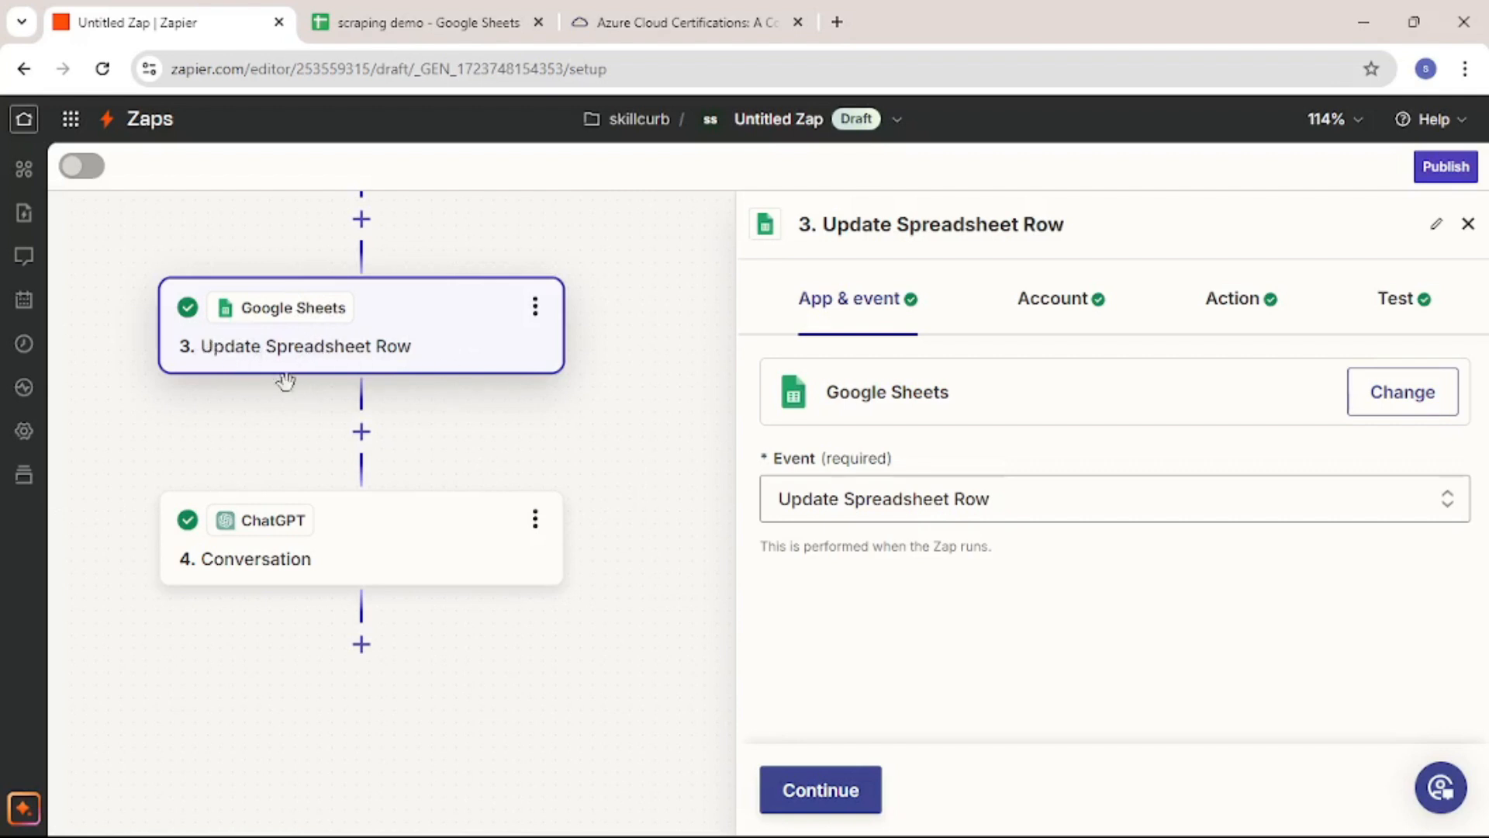
Add a Google Sheets action after the ChatGPT step with the Update Spreadsheet Row event and open its action settings
left_click(363, 645)
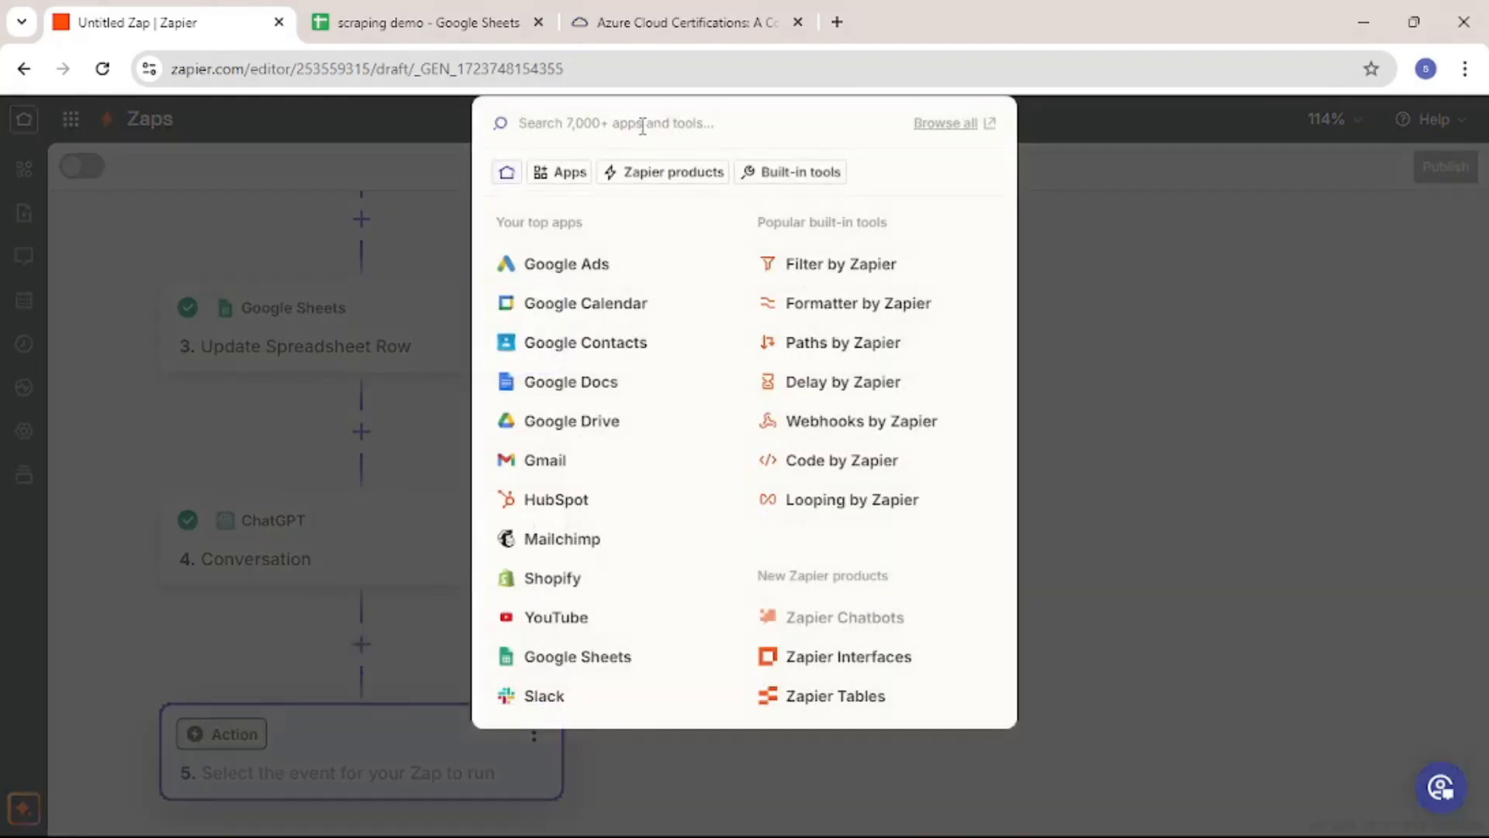
type("shee")
left_click(634, 199)
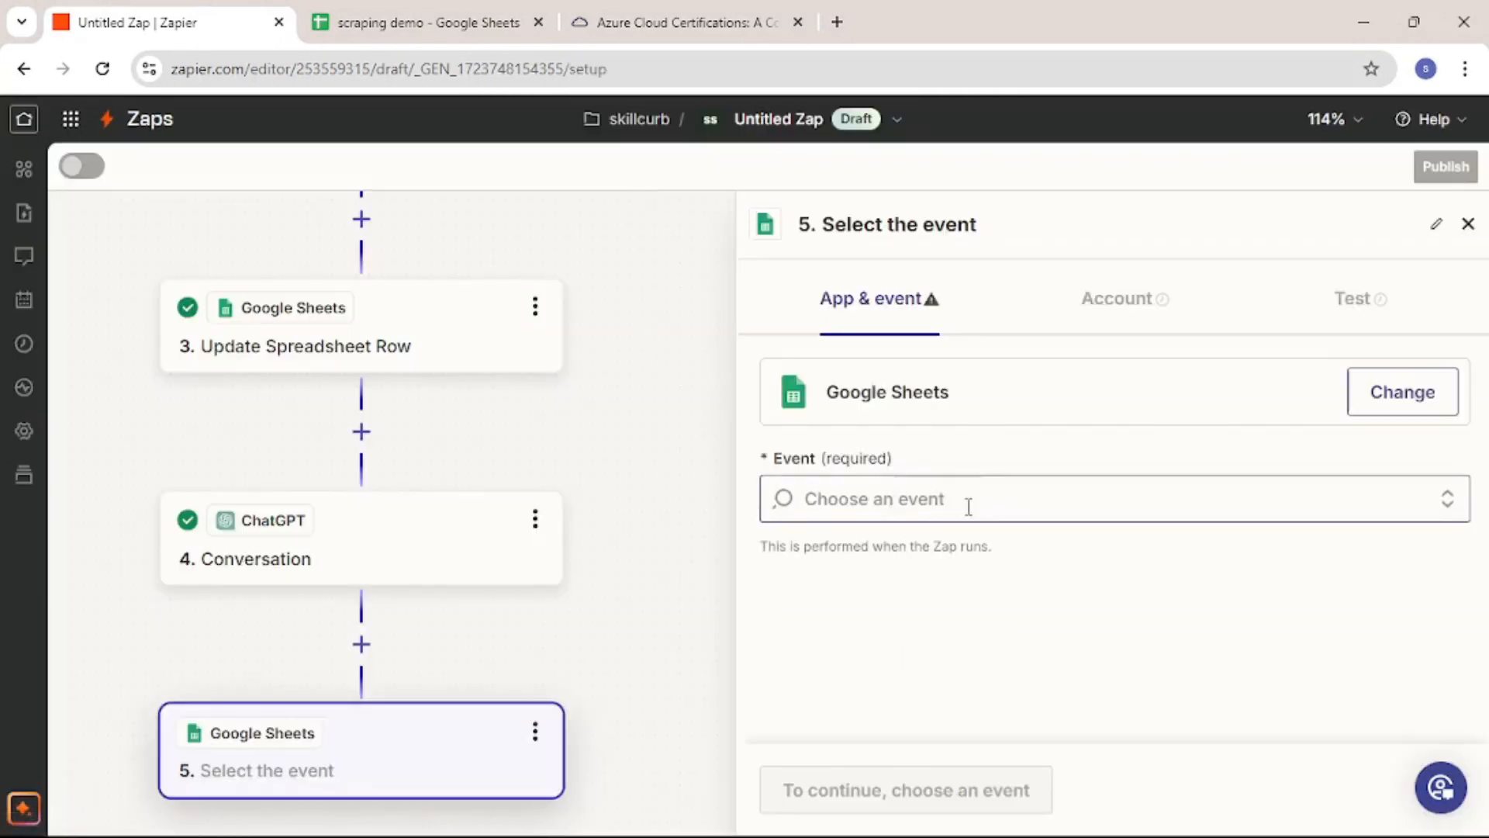
left_click(969, 504)
scroll(954, 644, "down", 5)
scroll(954, 661, "up", 2)
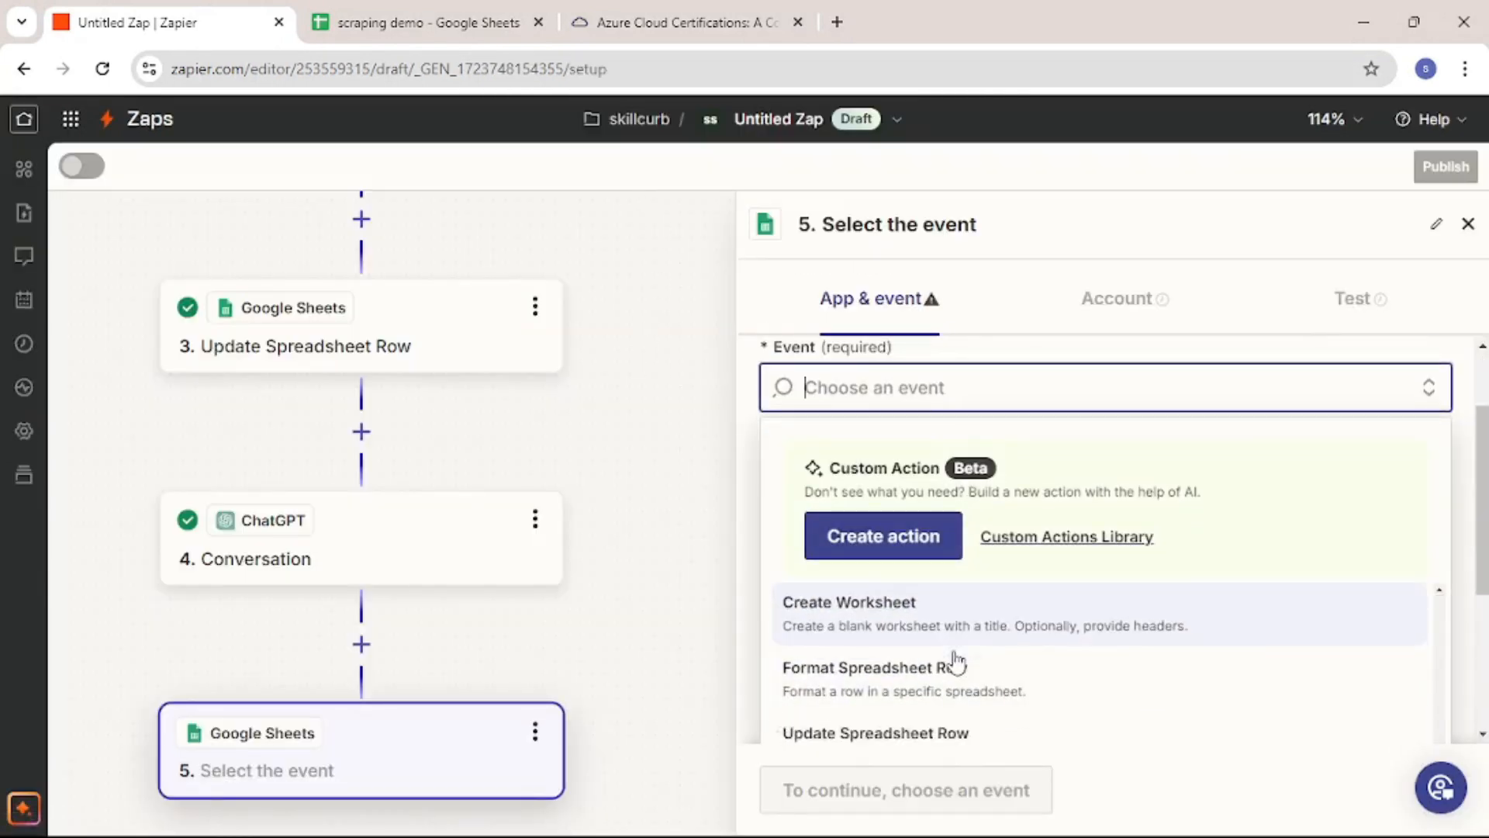
left_click(958, 727)
left_click(1203, 314)
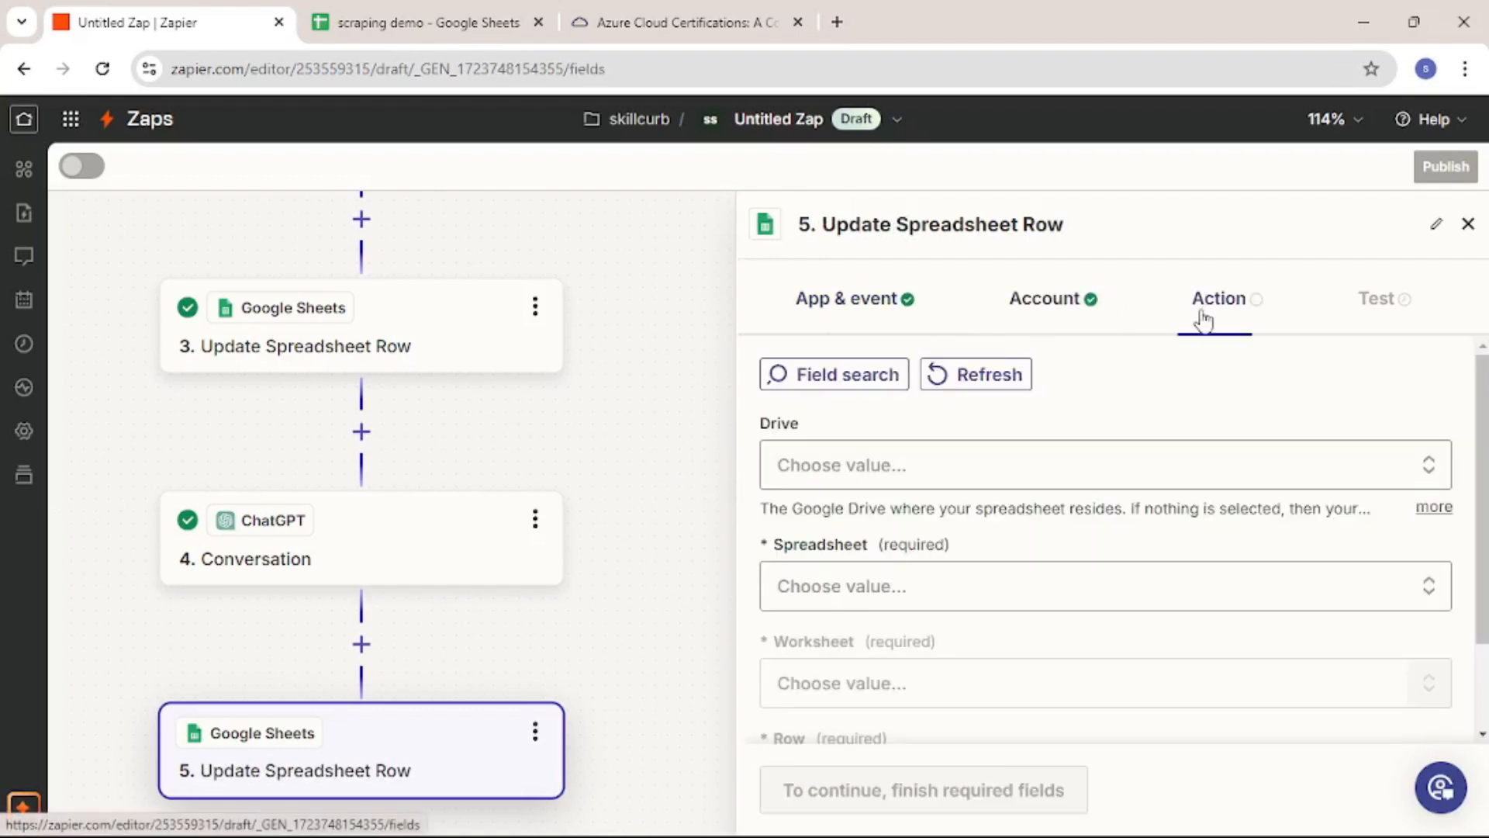
Set the new action's drive to My Google Drive and its spreadsheet to scraping demo
left_click(841, 472)
scroll(857, 698, "down", 2)
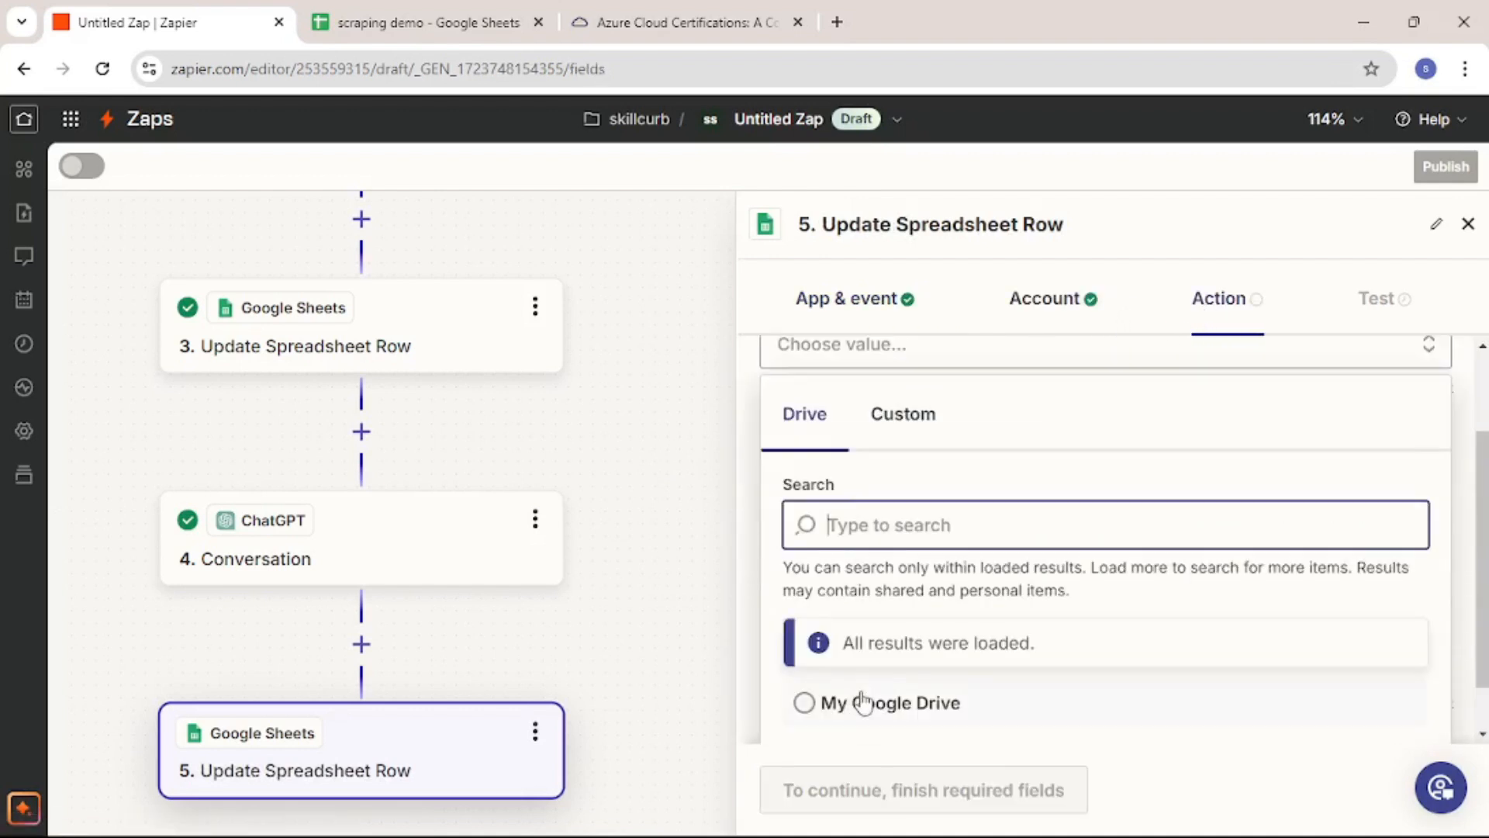
left_click(858, 709)
left_click(874, 487)
scroll(858, 636, "down", 4)
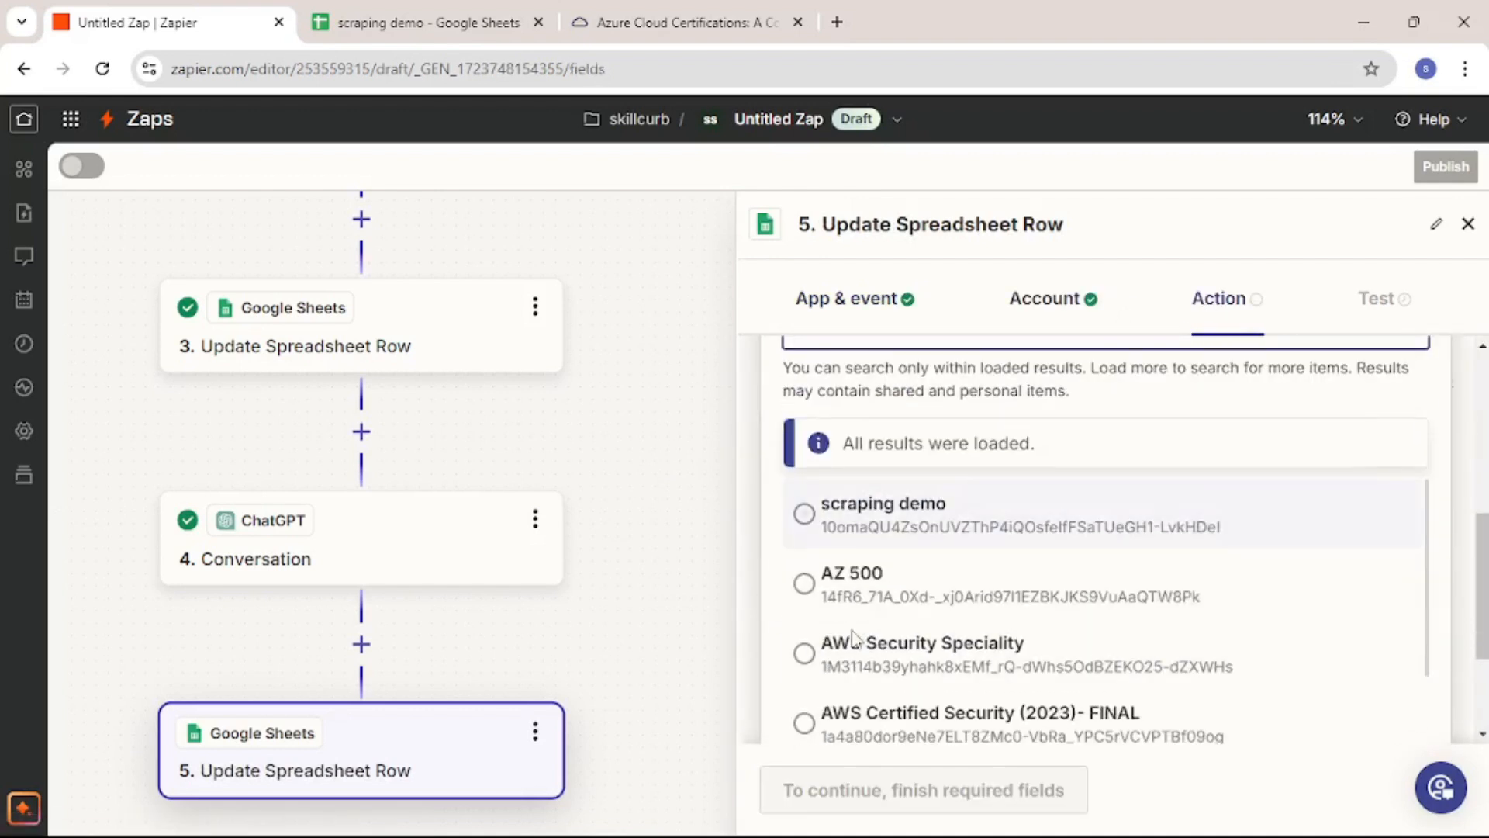
left_click(868, 518)
Select Sheet1 as the worksheet and row 2 as the row to update
left_click(880, 570)
left_click(871, 640)
scroll(908, 536, "down", 3)
scroll(900, 574, "up", 3)
left_click(891, 608)
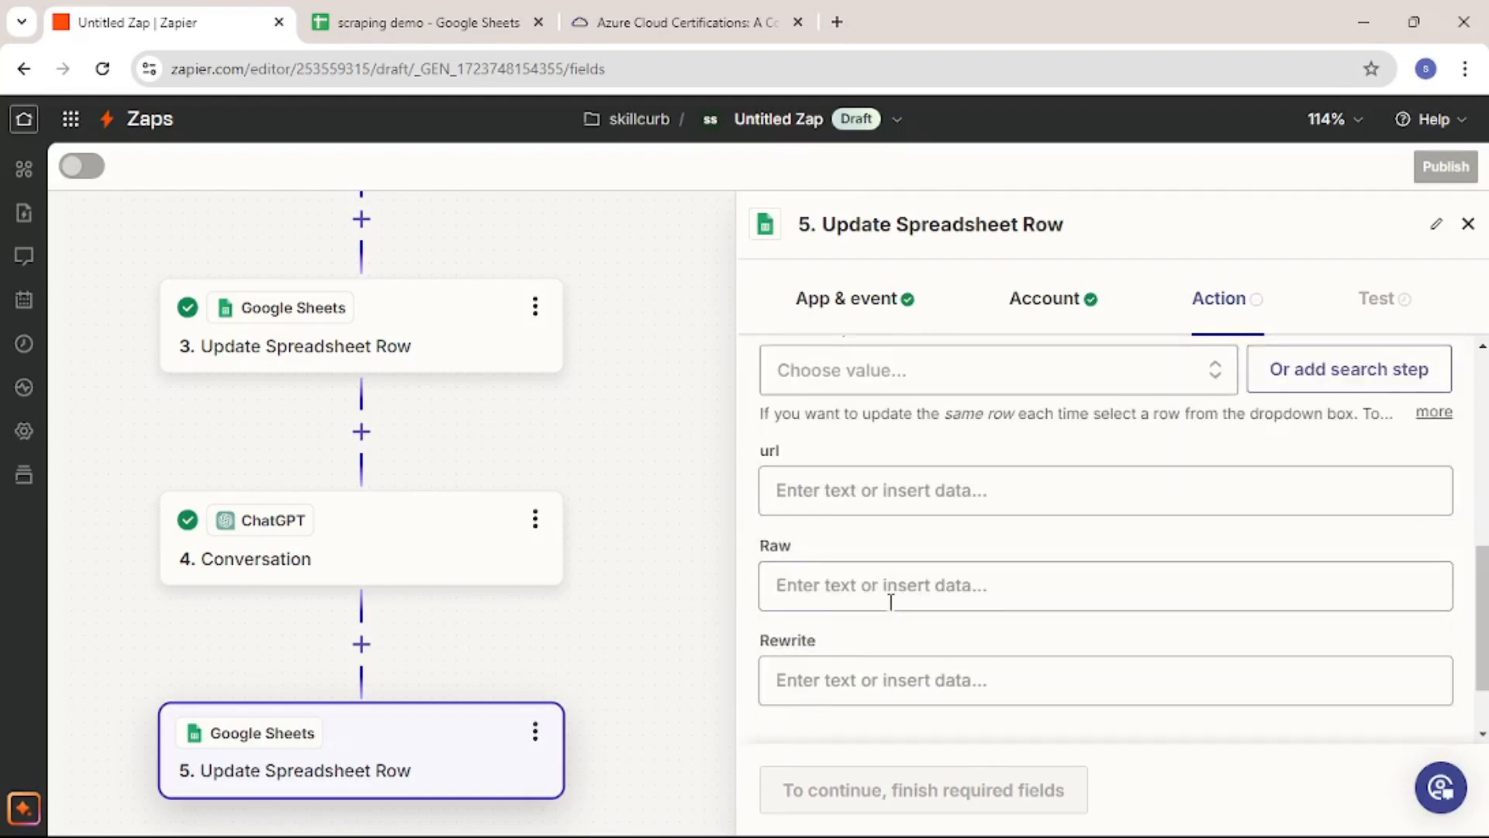
scroll(904, 606, "down", 2)
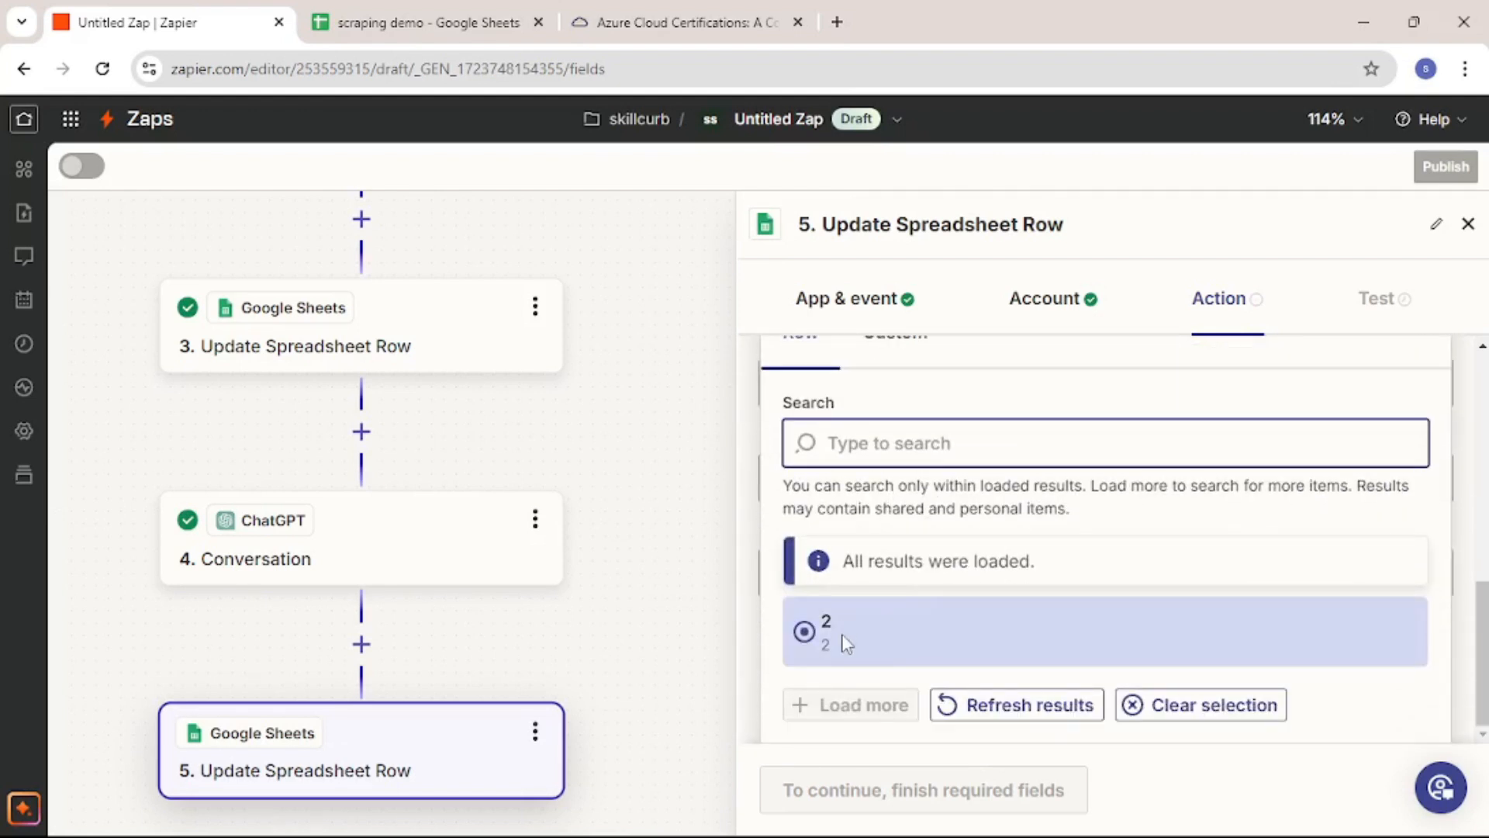
left_click(844, 634)
Map the url column to the trigger row's url and the Raw column to the Raw value from step 3, Update Spreadsheet Row
left_click(1148, 512)
left_click(1140, 582)
scroll(942, 650, "down", 1)
left_click(898, 628)
left_click(955, 593)
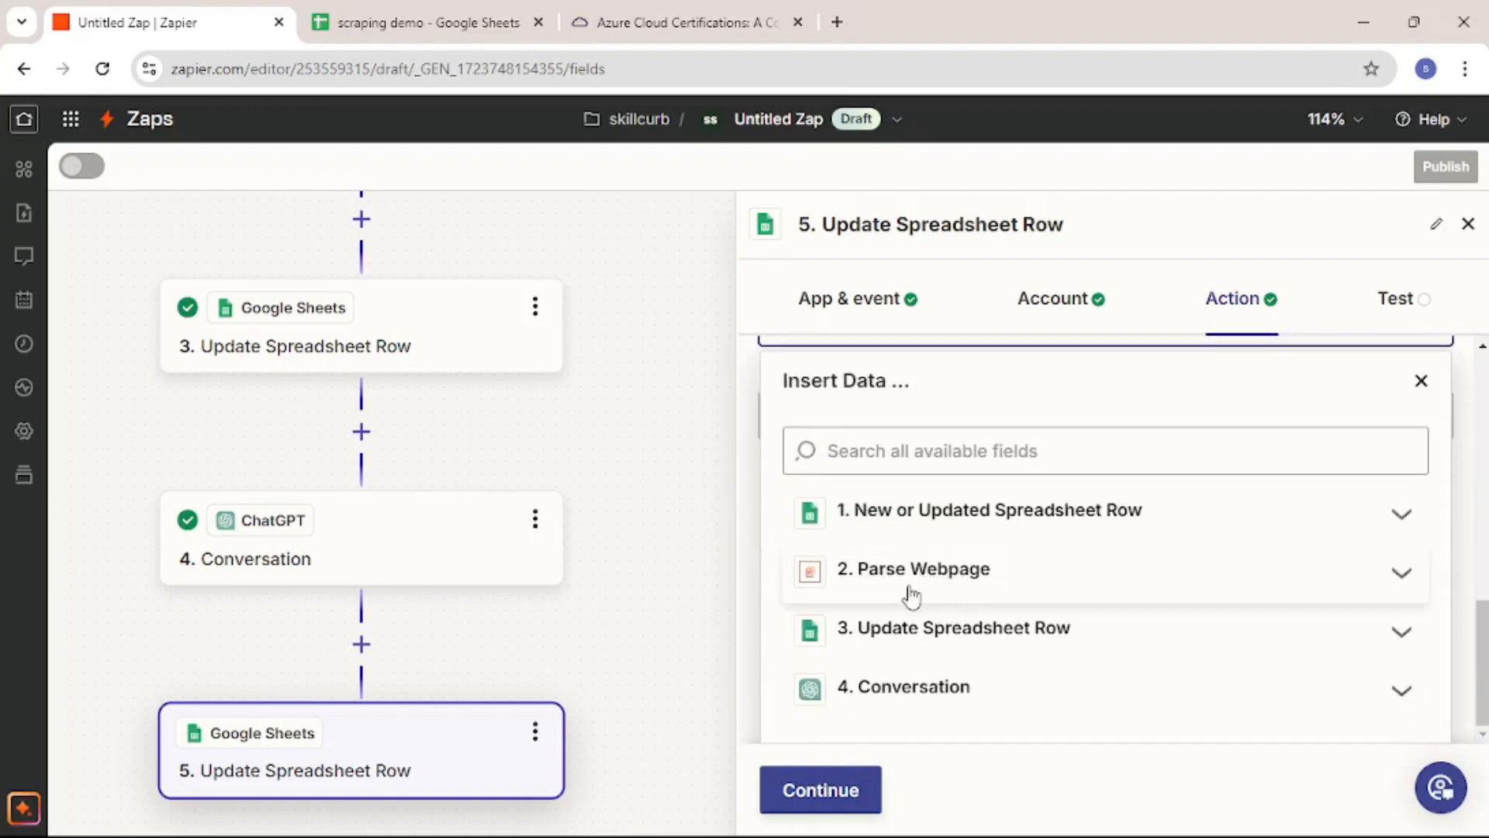
left_click(1001, 634)
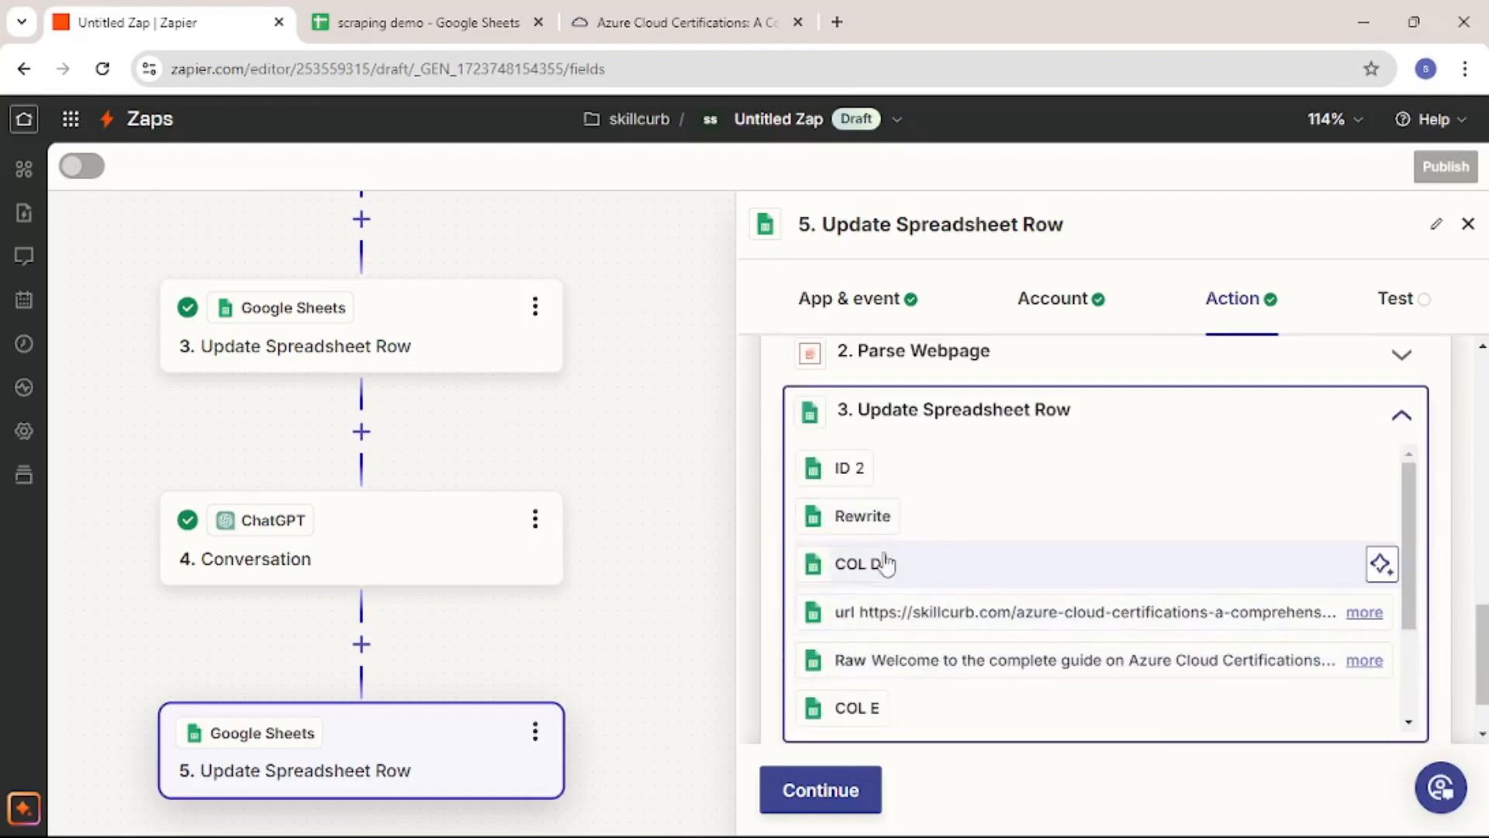
left_click(867, 661)
left_click(1427, 497)
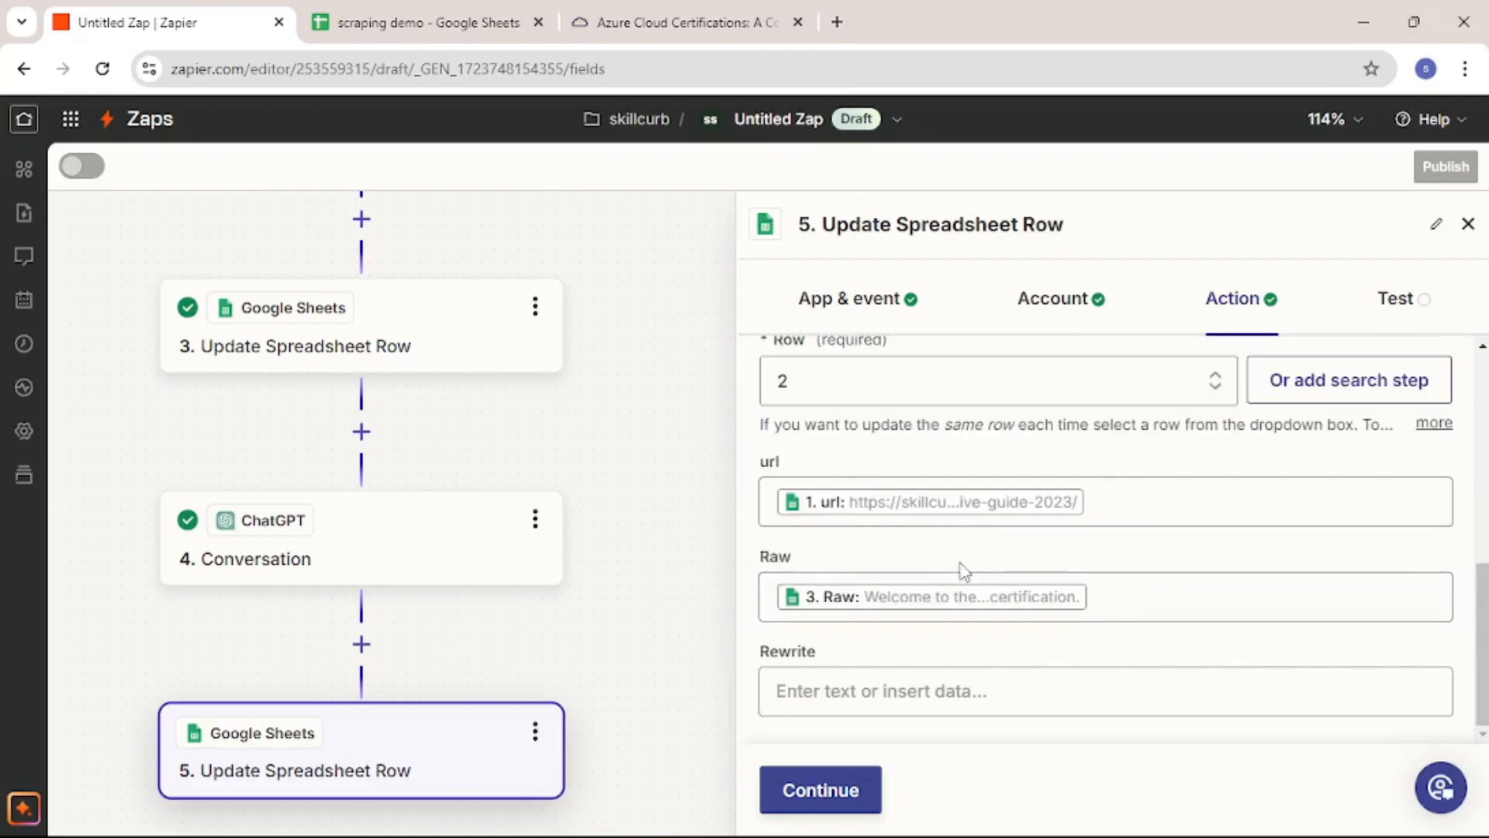
Map the Reply from the ChatGPT Conversation step to the Rewrite column and proceed to the action's test stage
left_click(861, 698)
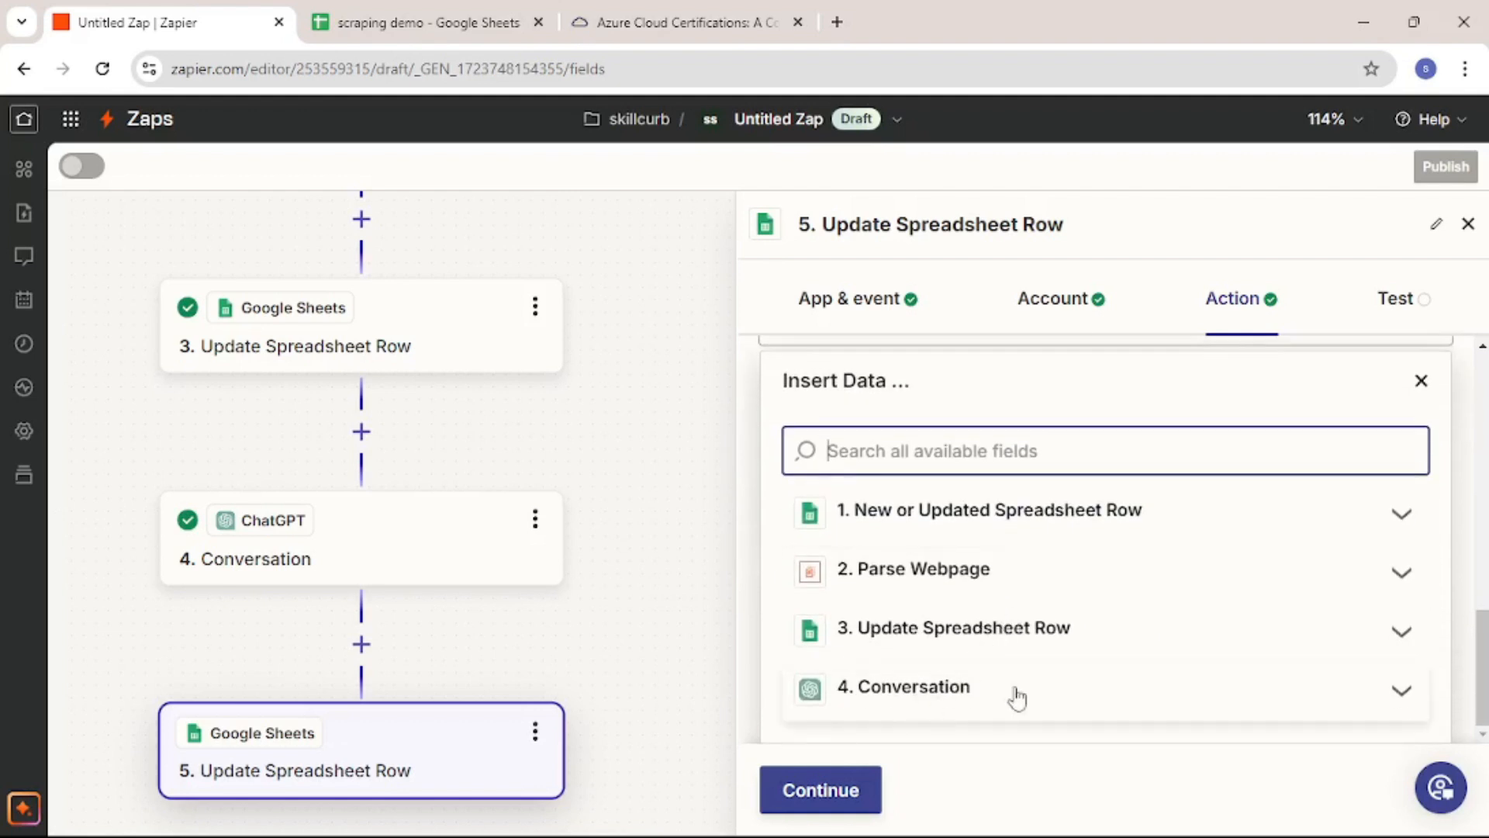
left_click(1396, 694)
scroll(964, 527, "down", 10)
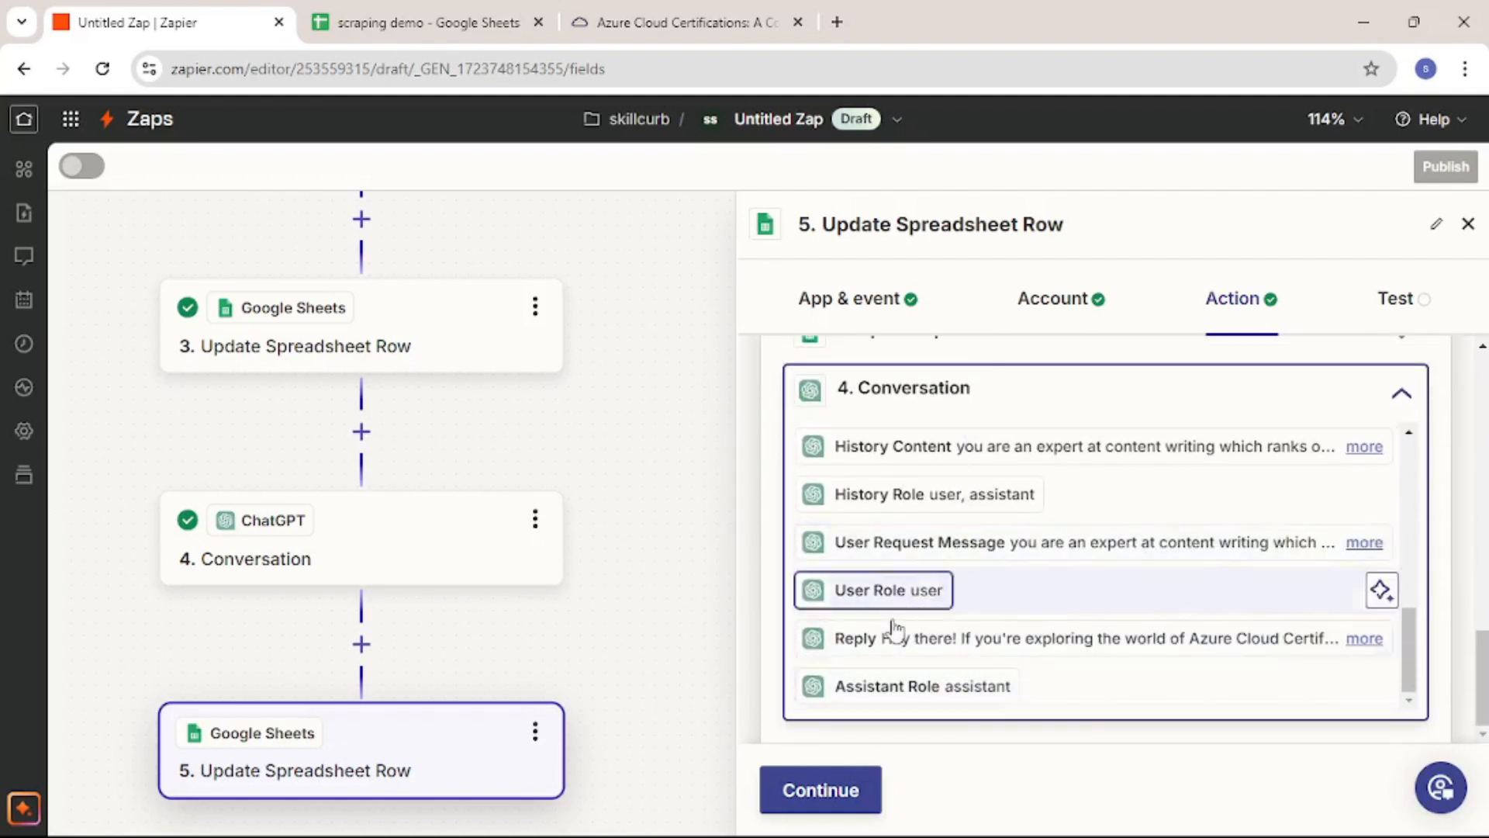
left_click(898, 650)
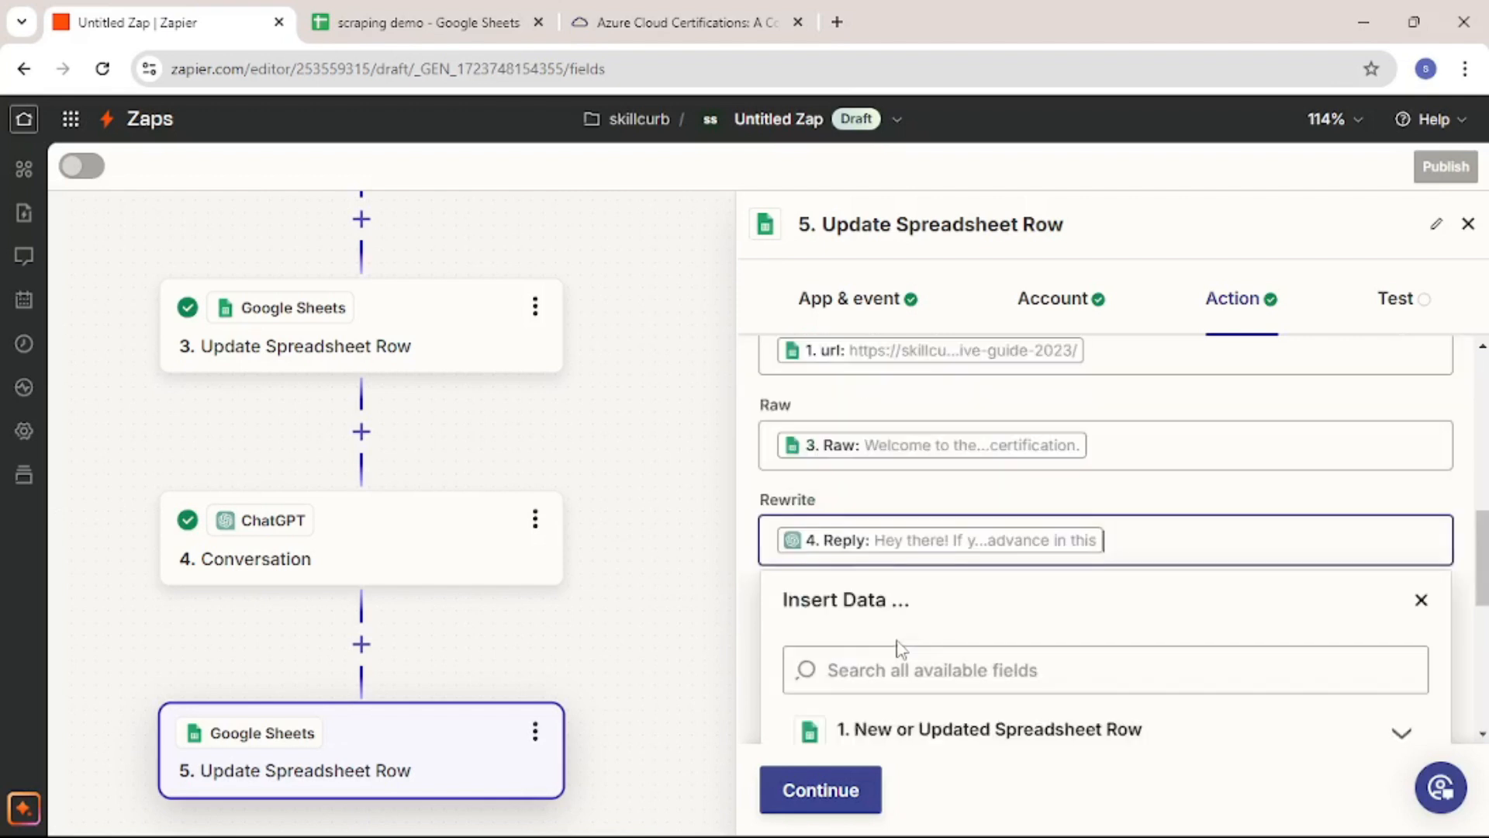
left_click(1422, 602)
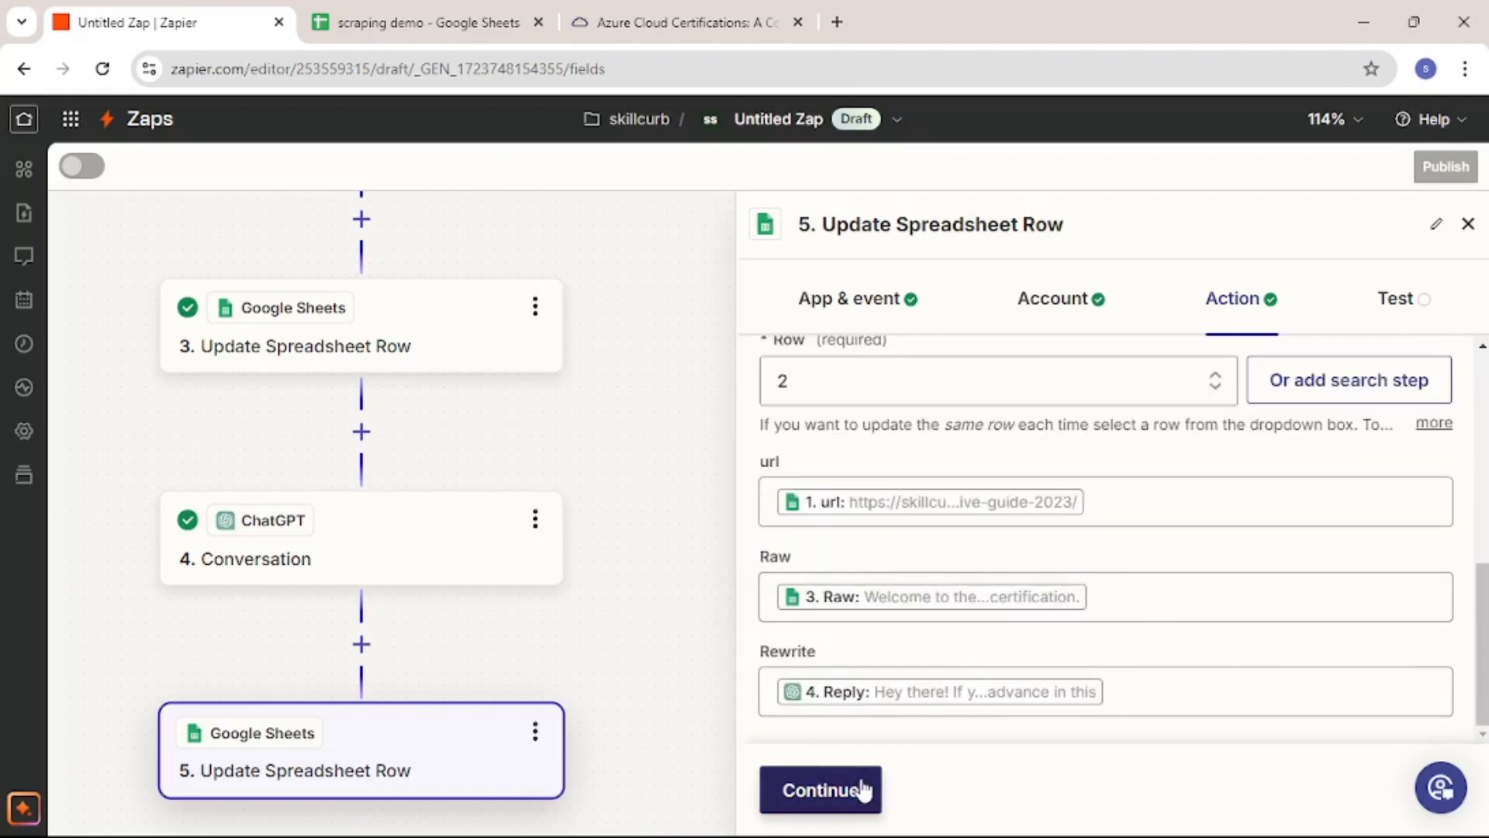
left_click(847, 799)
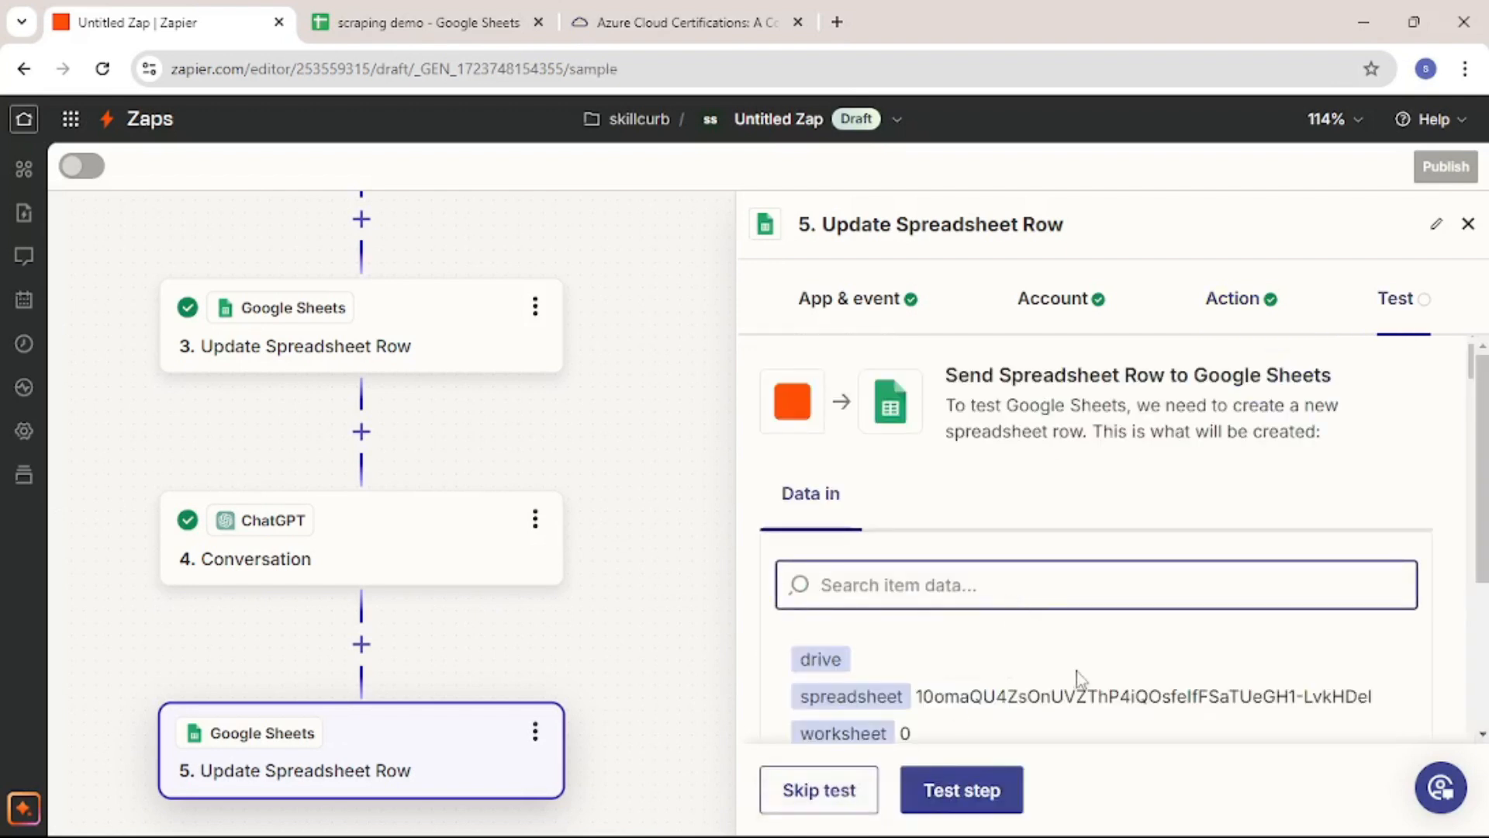
Test the final Update Spreadsheet Row action and check the Rewrite column in the scraping demo spreadsheet
scroll(1071, 667, "down", 3)
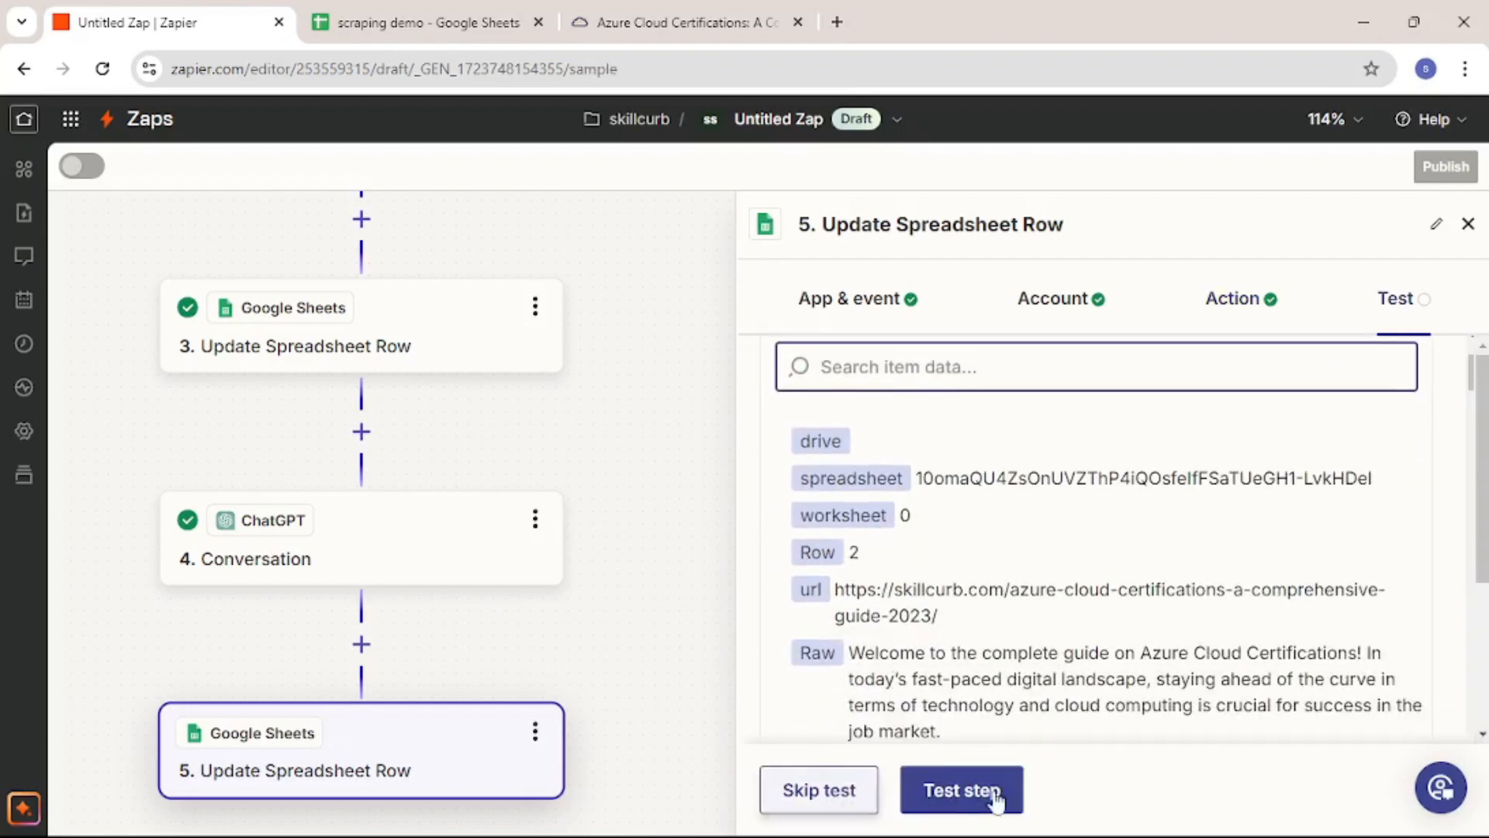
left_click(964, 792)
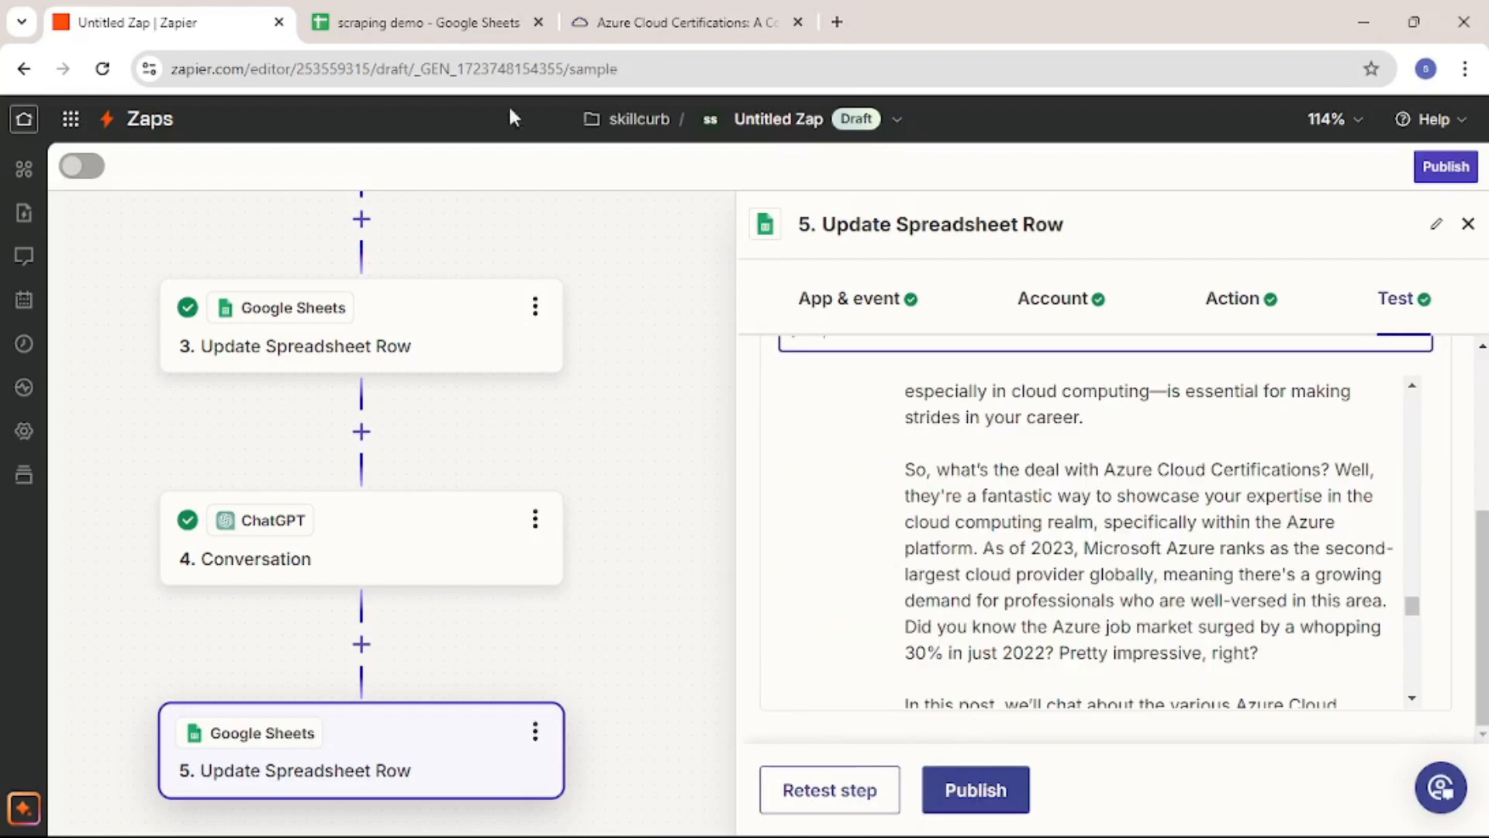
left_click(473, 24)
left_click_drag(521, 787, 775, 791)
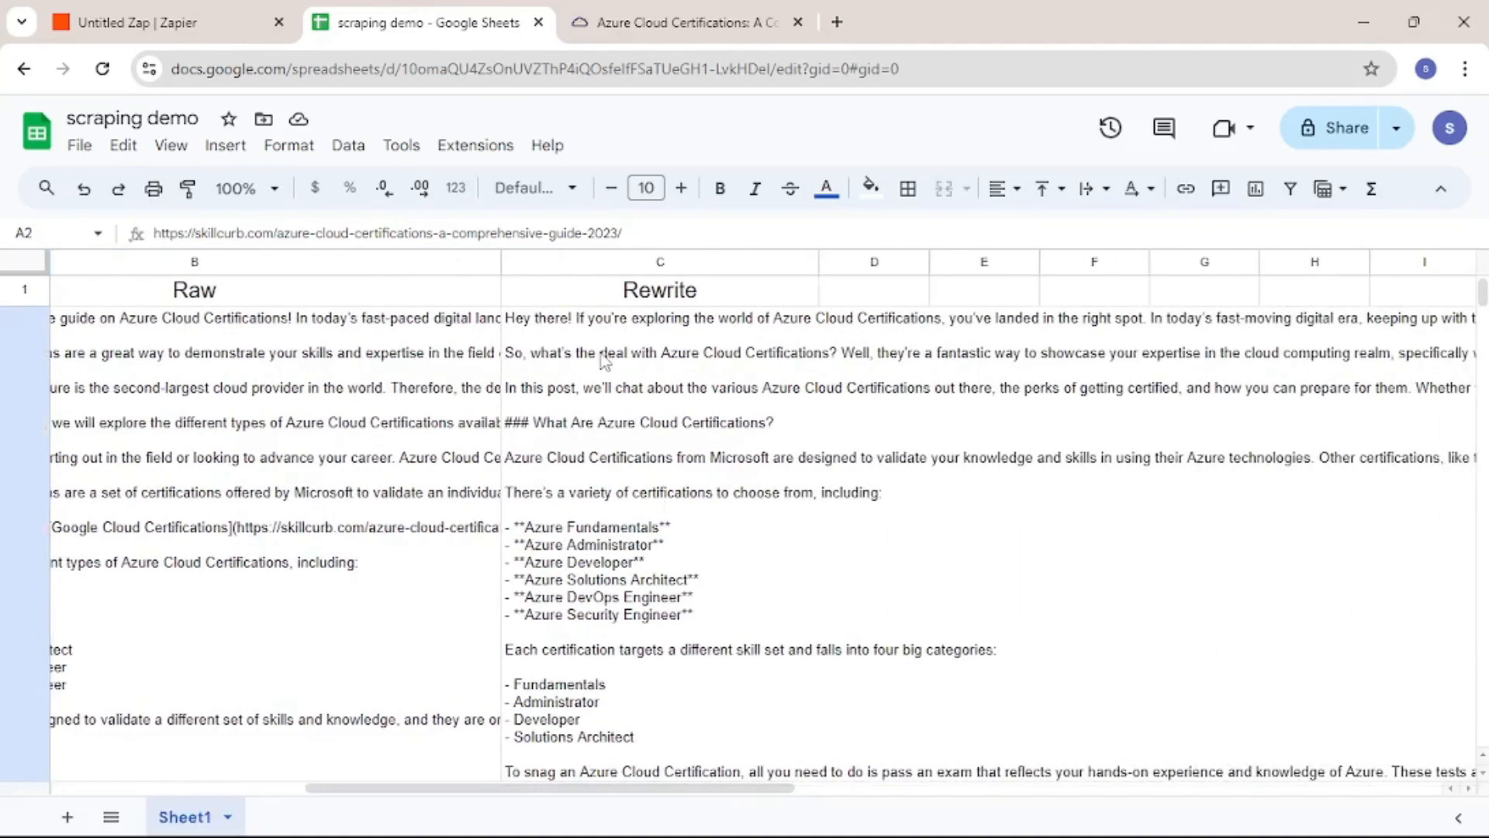
Compare row 2's scraped text in the Raw column with the ChatGPT text in the Rewrite column, alongside the source url
left_click_drag(460, 803, 375, 788)
double_click(376, 400)
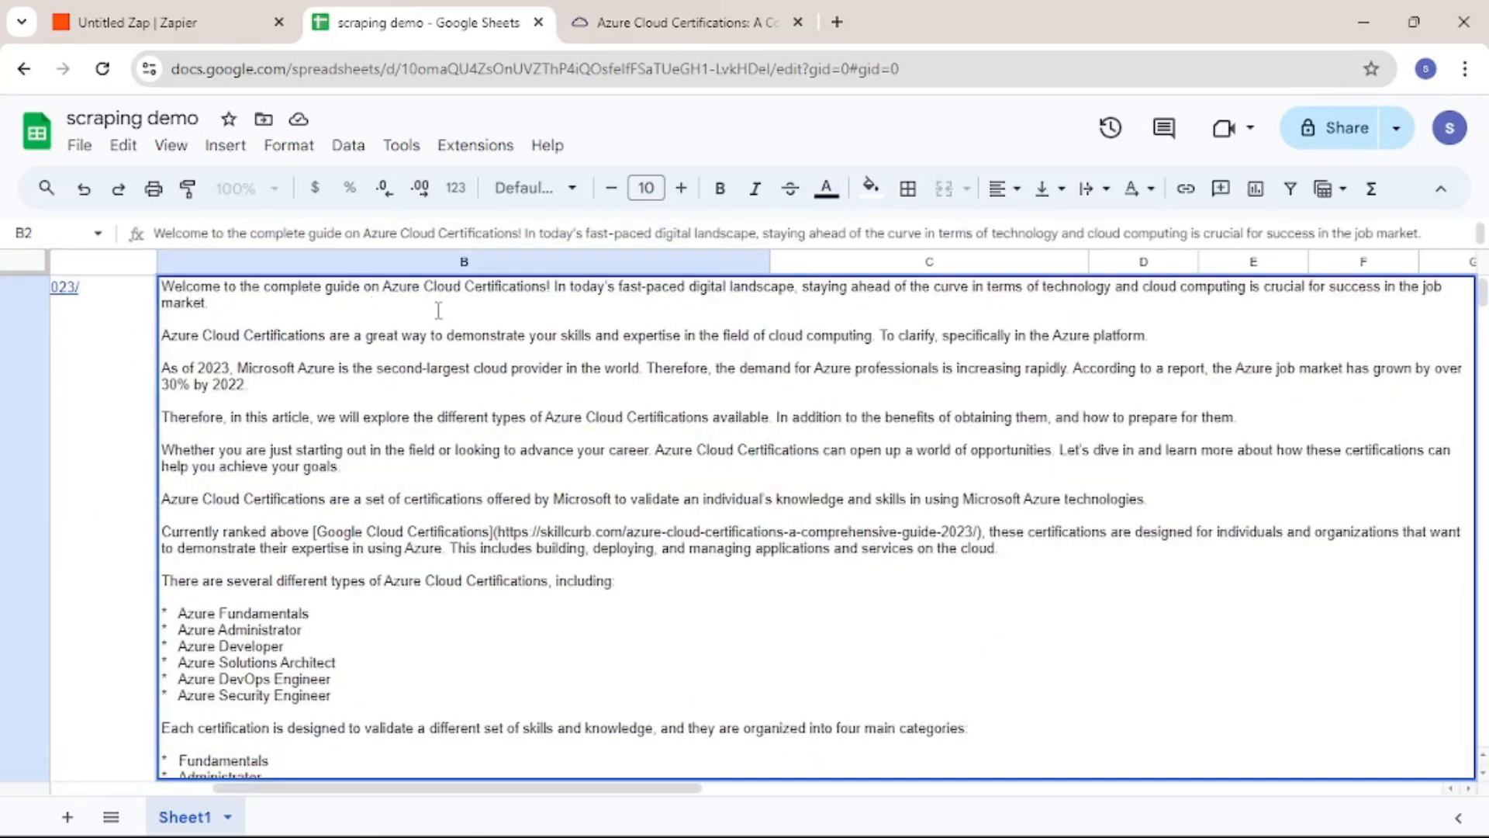
left_click(107, 386)
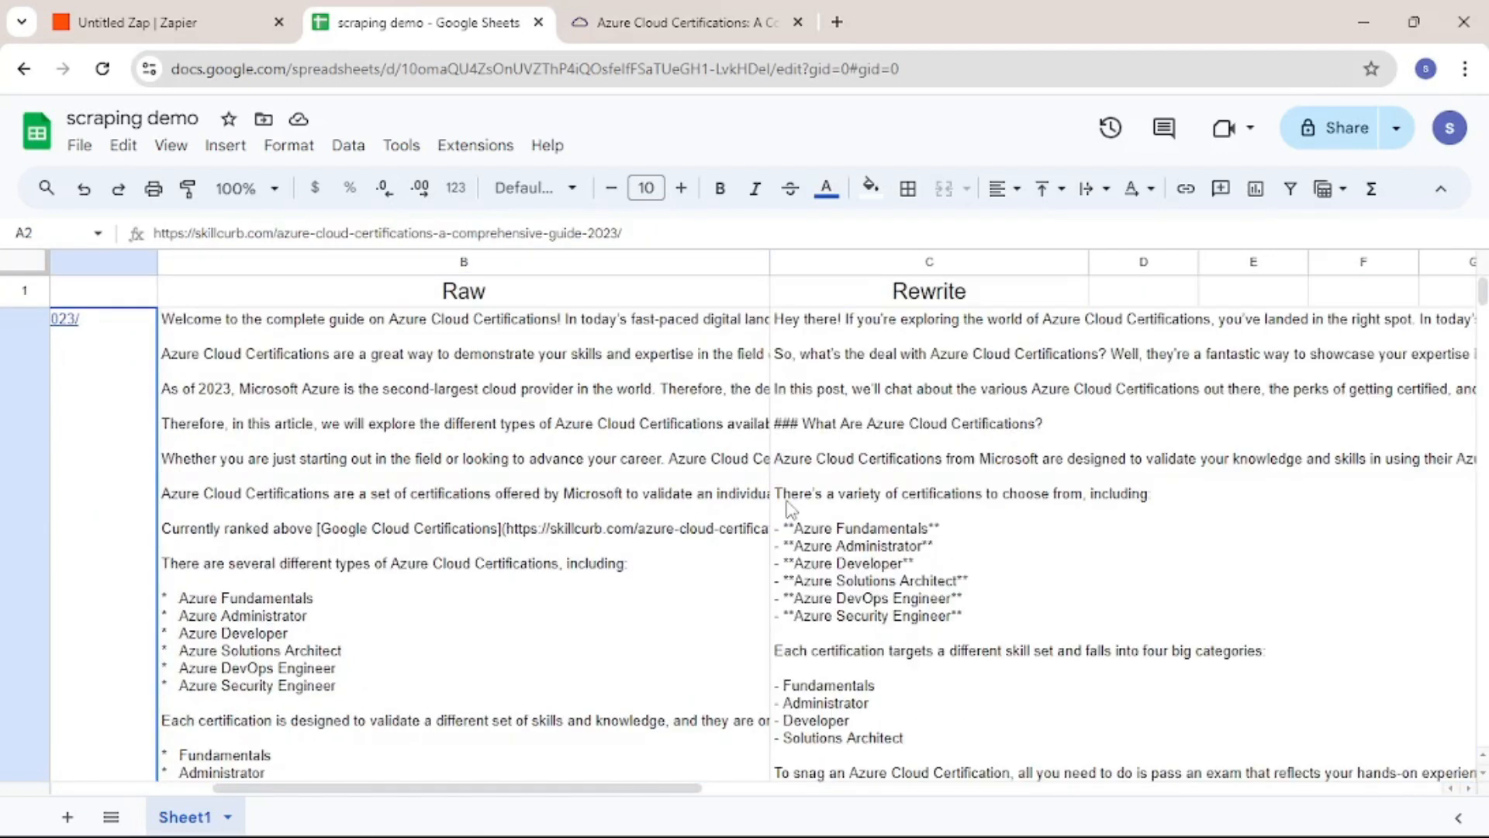
double_click(890, 351)
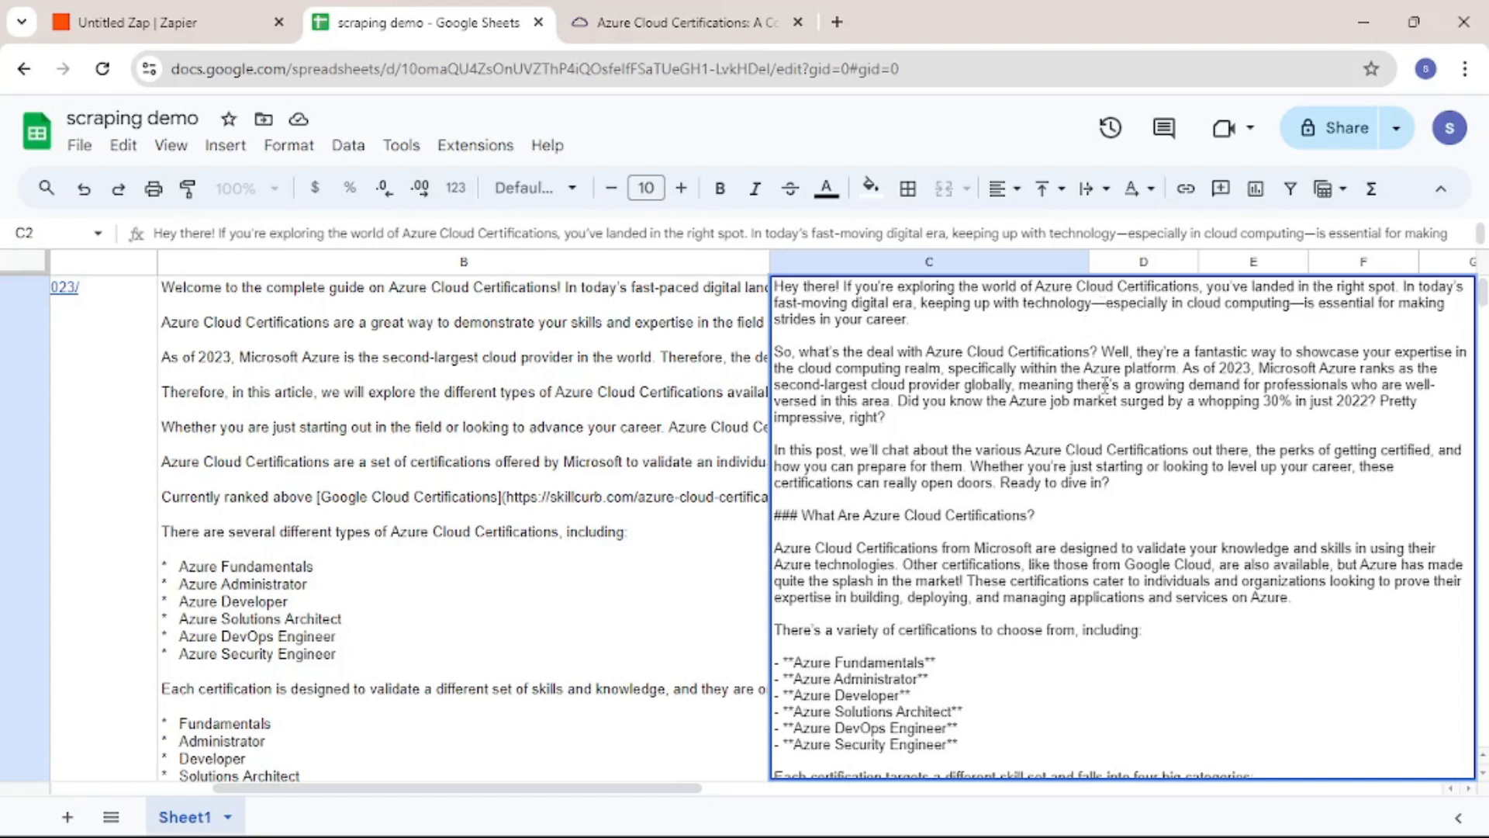
left_click(698, 494)
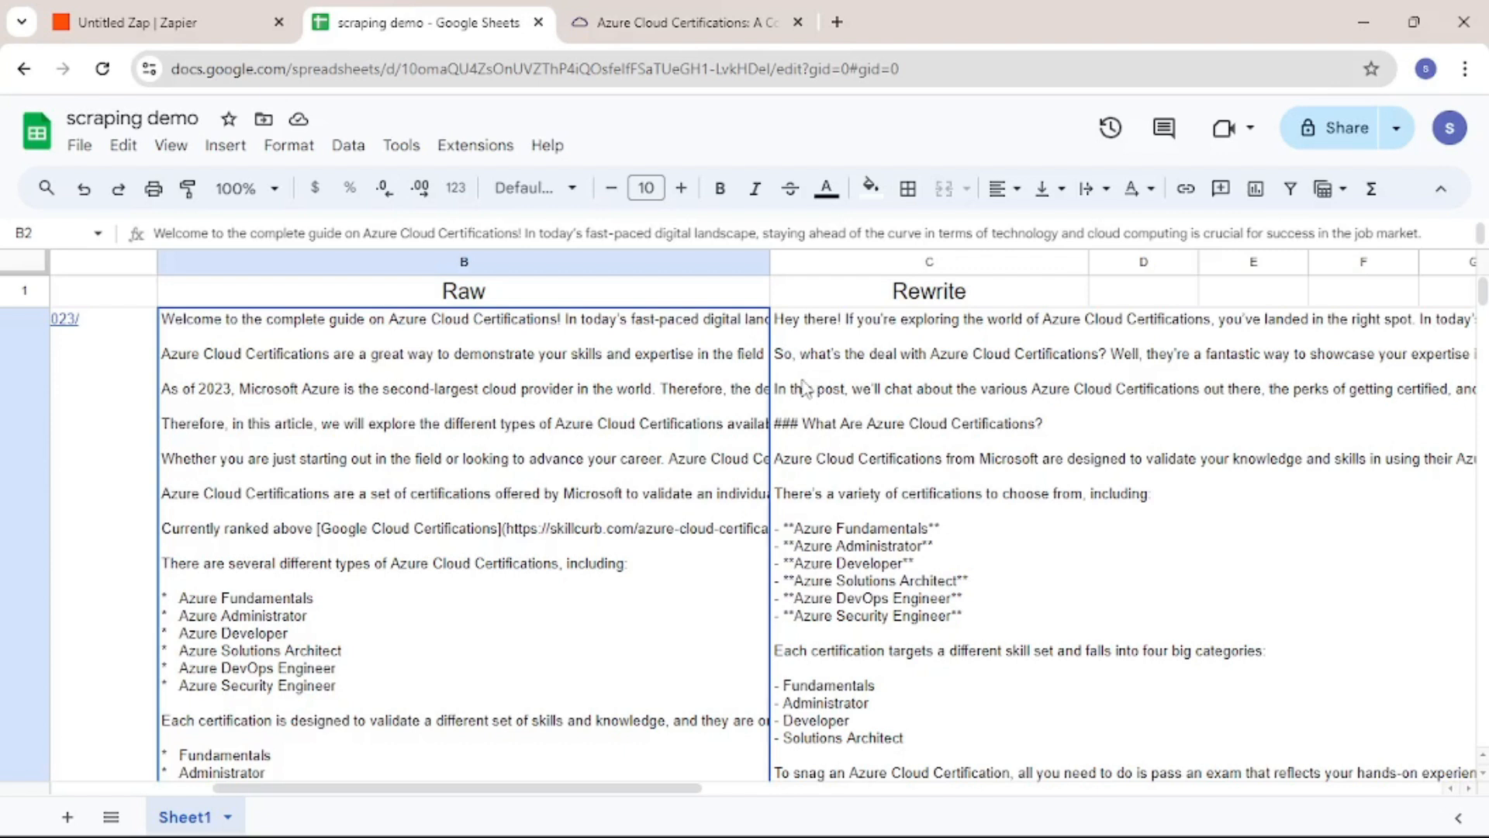
left_click(854, 403)
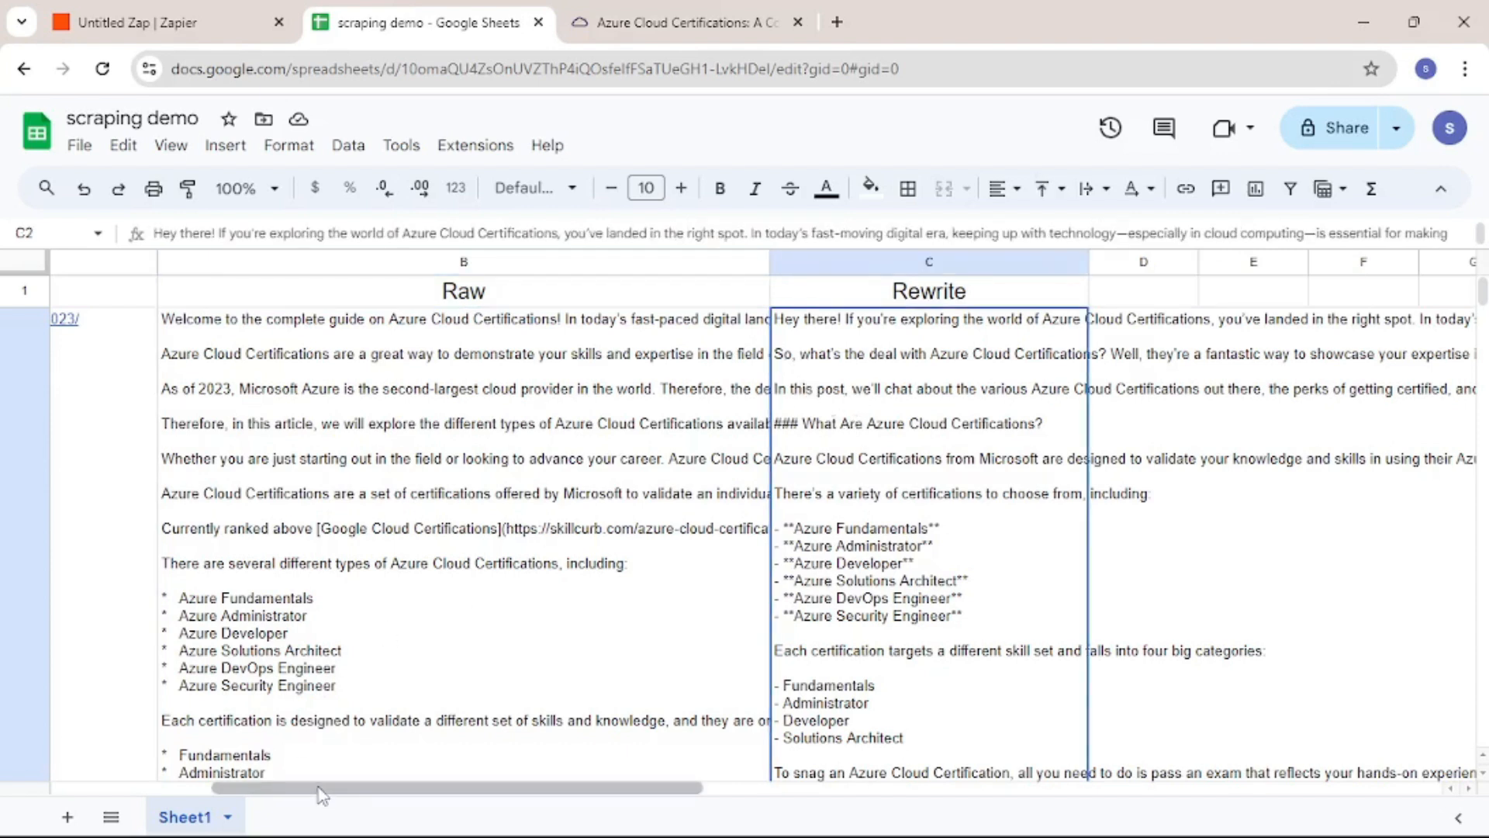
left_click_drag(319, 788, 99, 822)
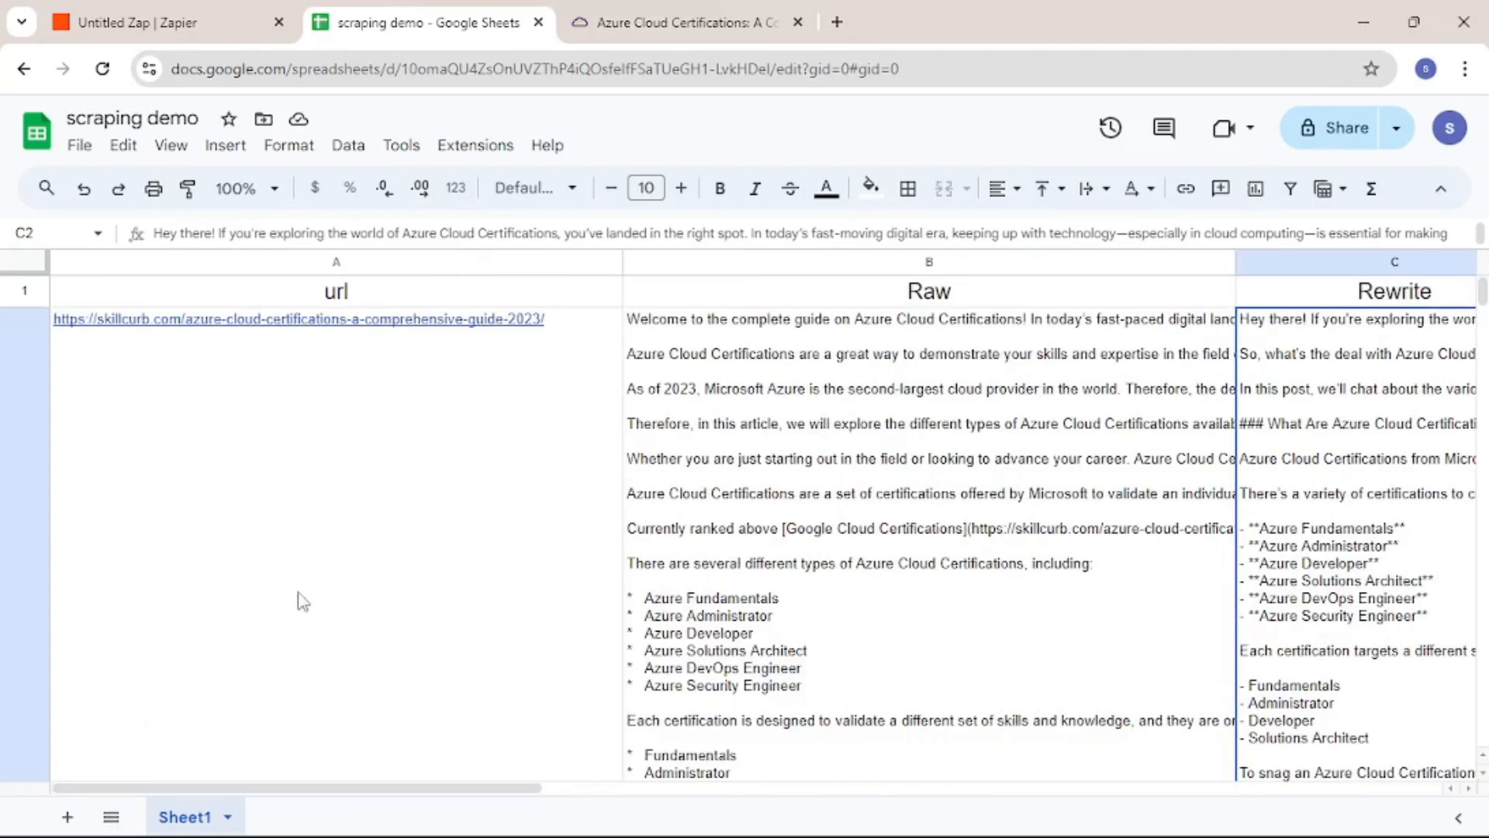
left_click_drag(313, 787, 509, 800)
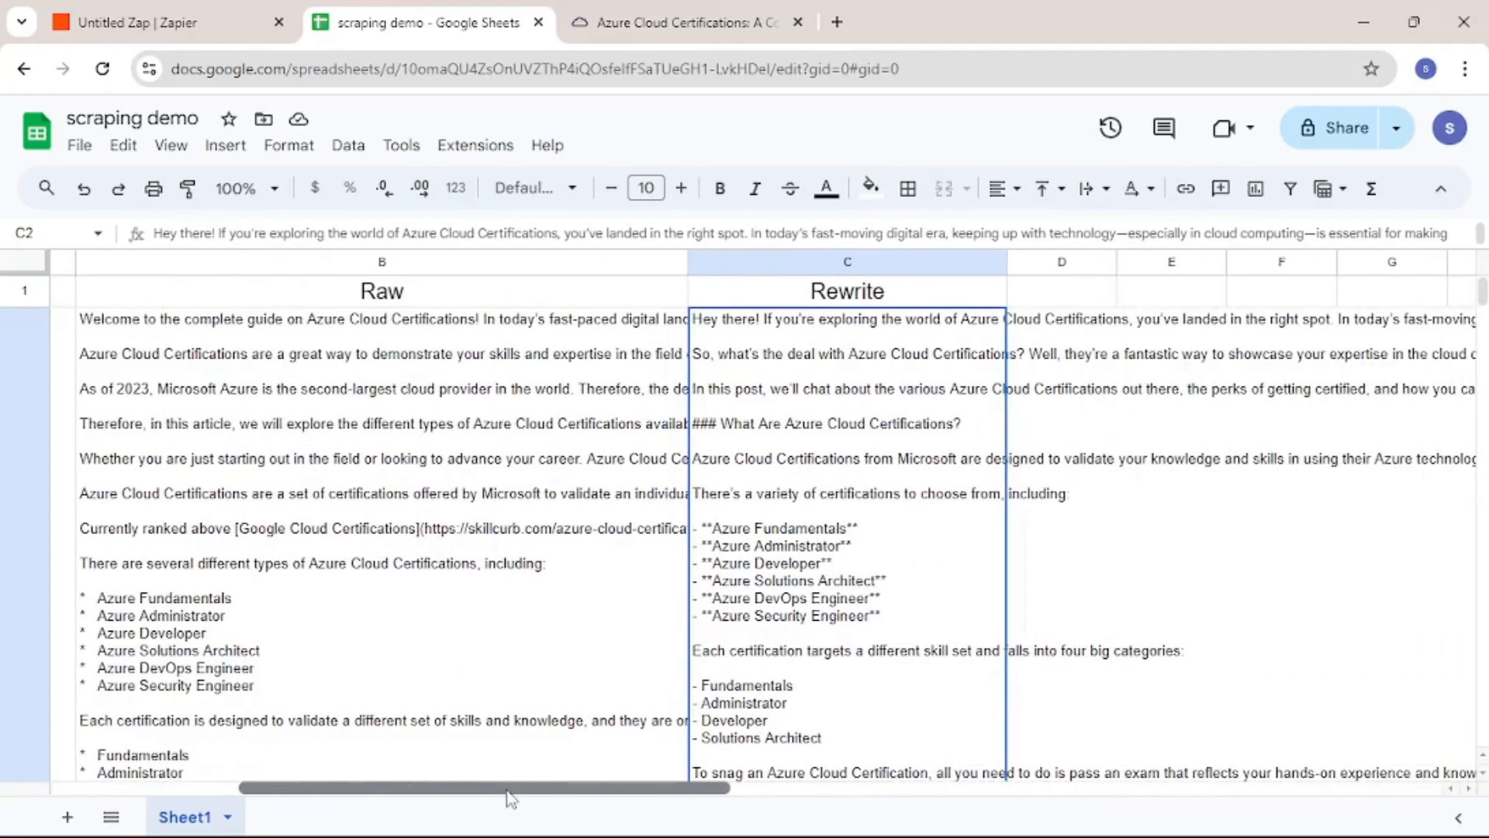
left_click(385, 405)
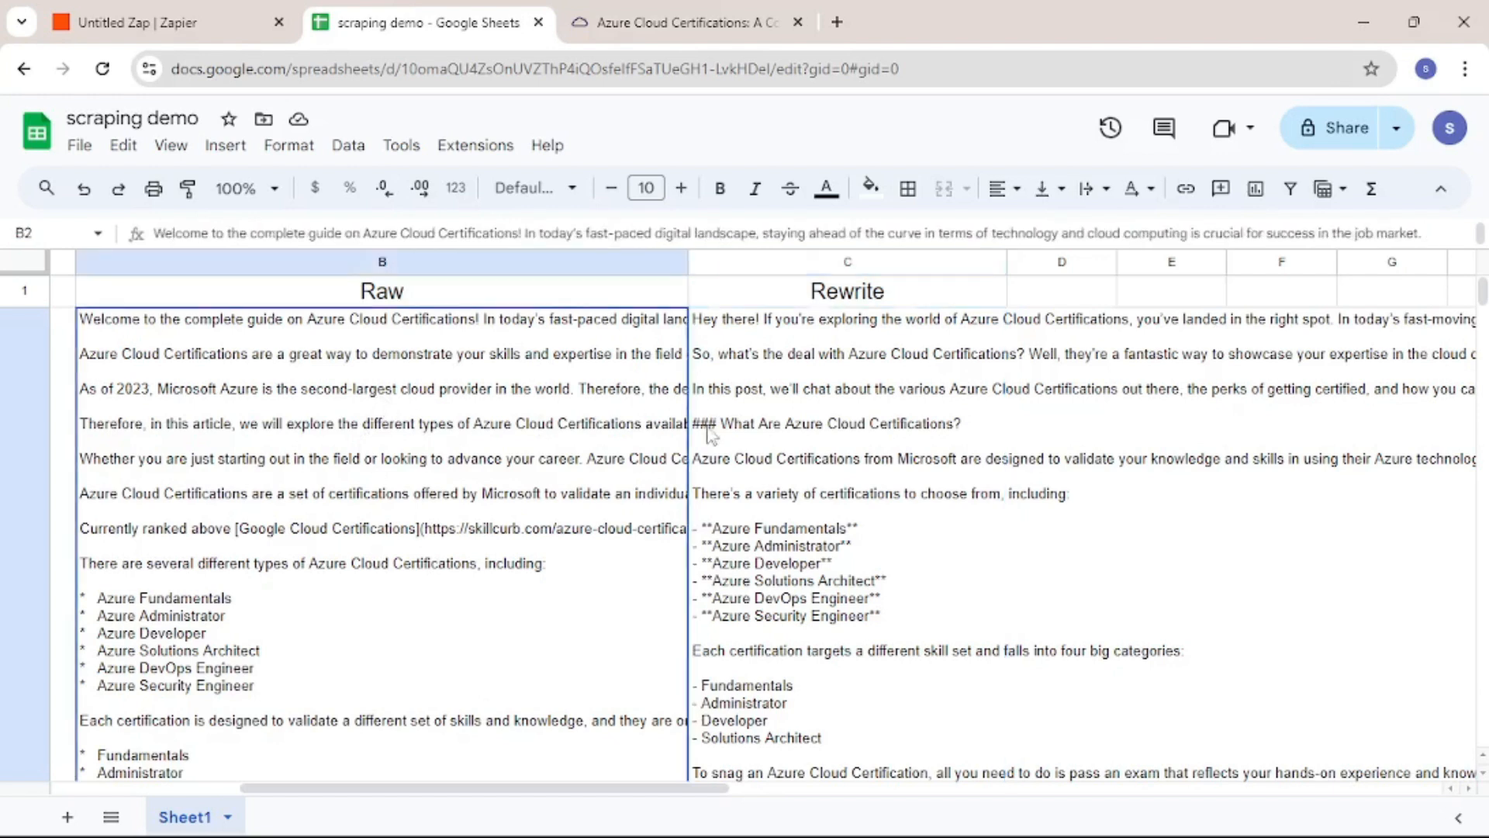
left_click(747, 433)
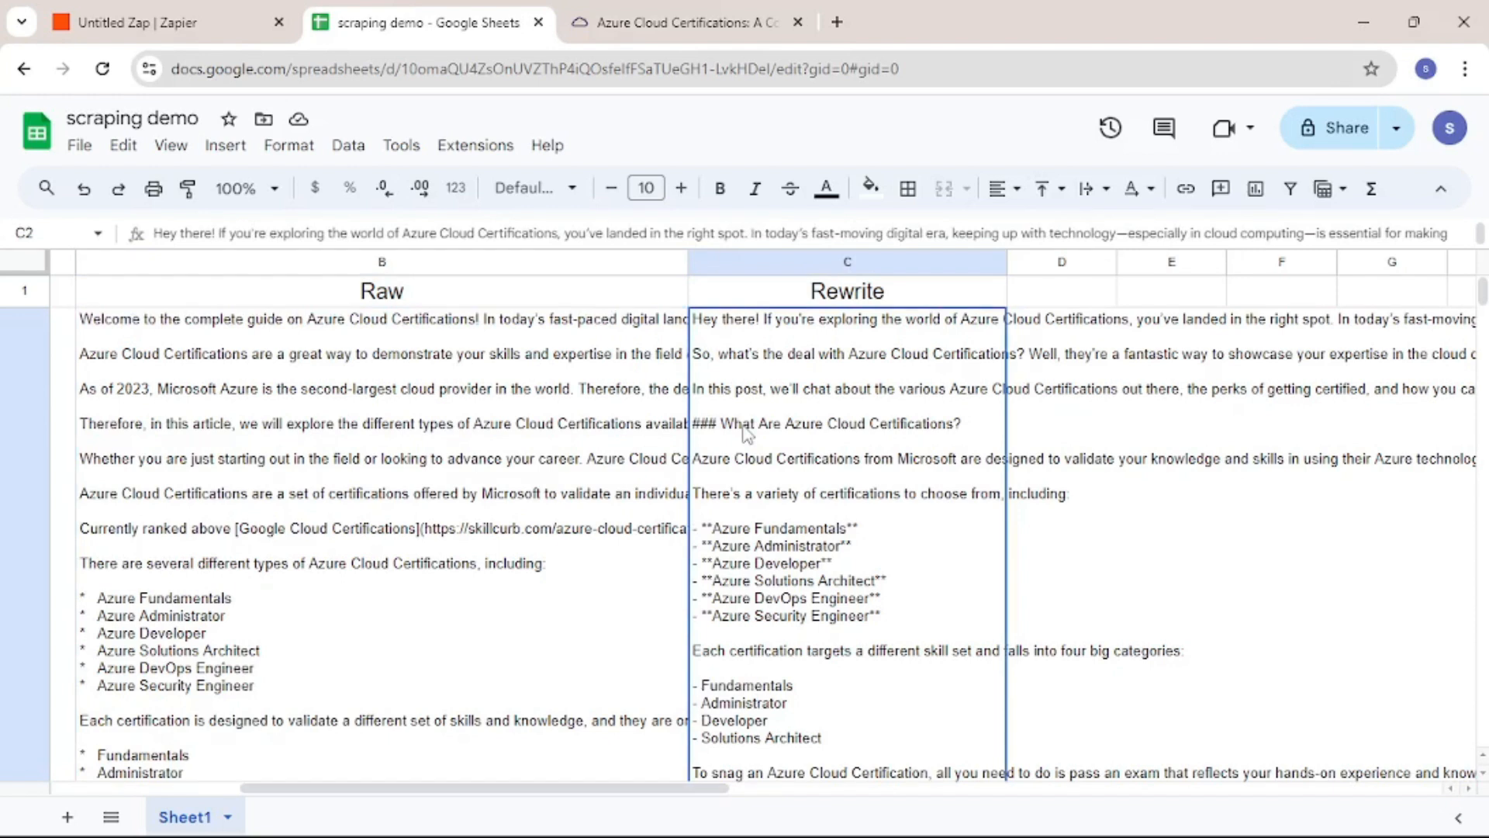
double_click(881, 494)
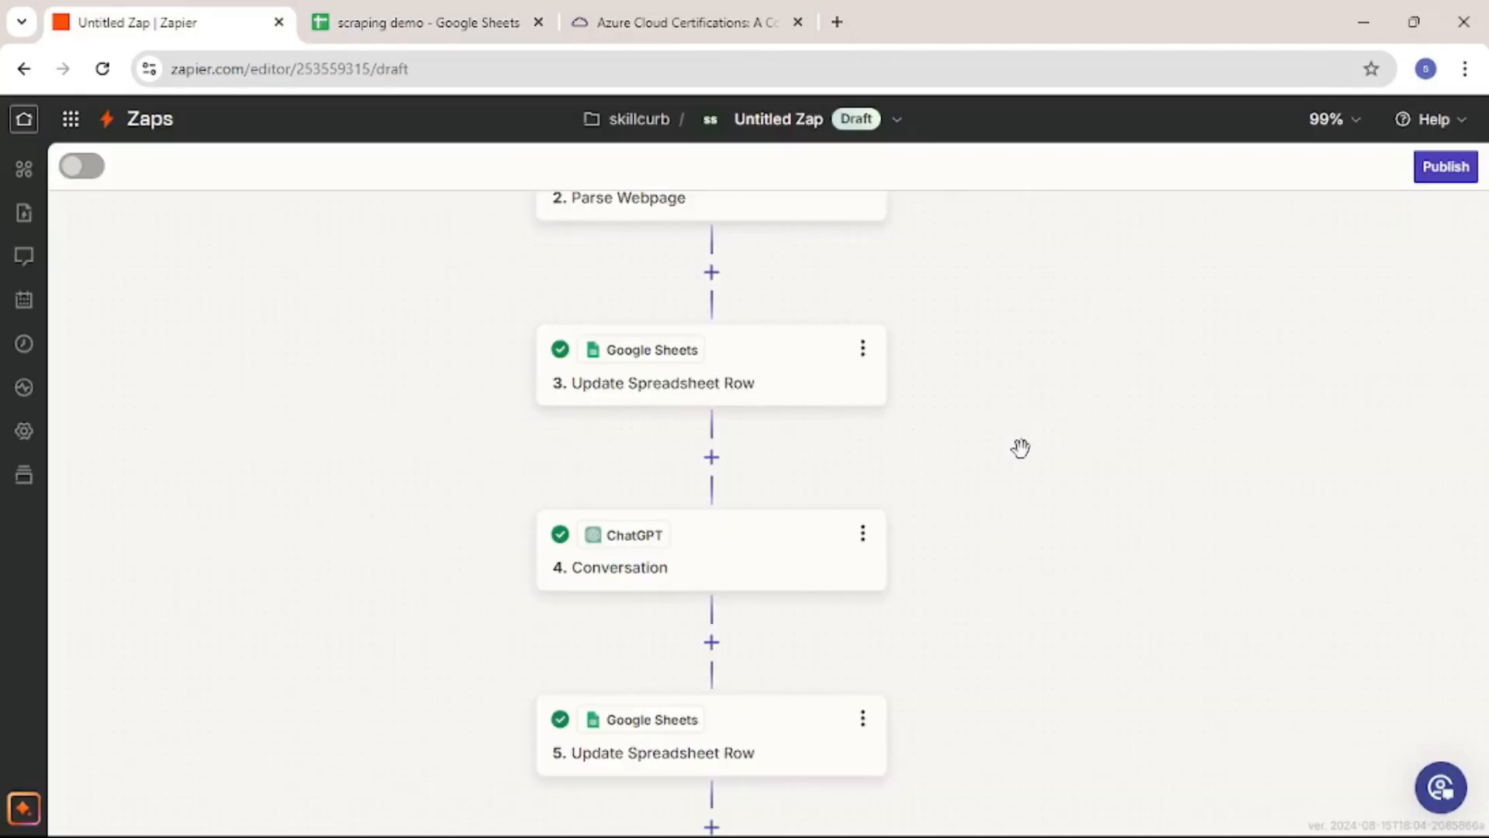
left_click_drag(1021, 448, 847, 457)
scroll(848, 457, "up", 3)
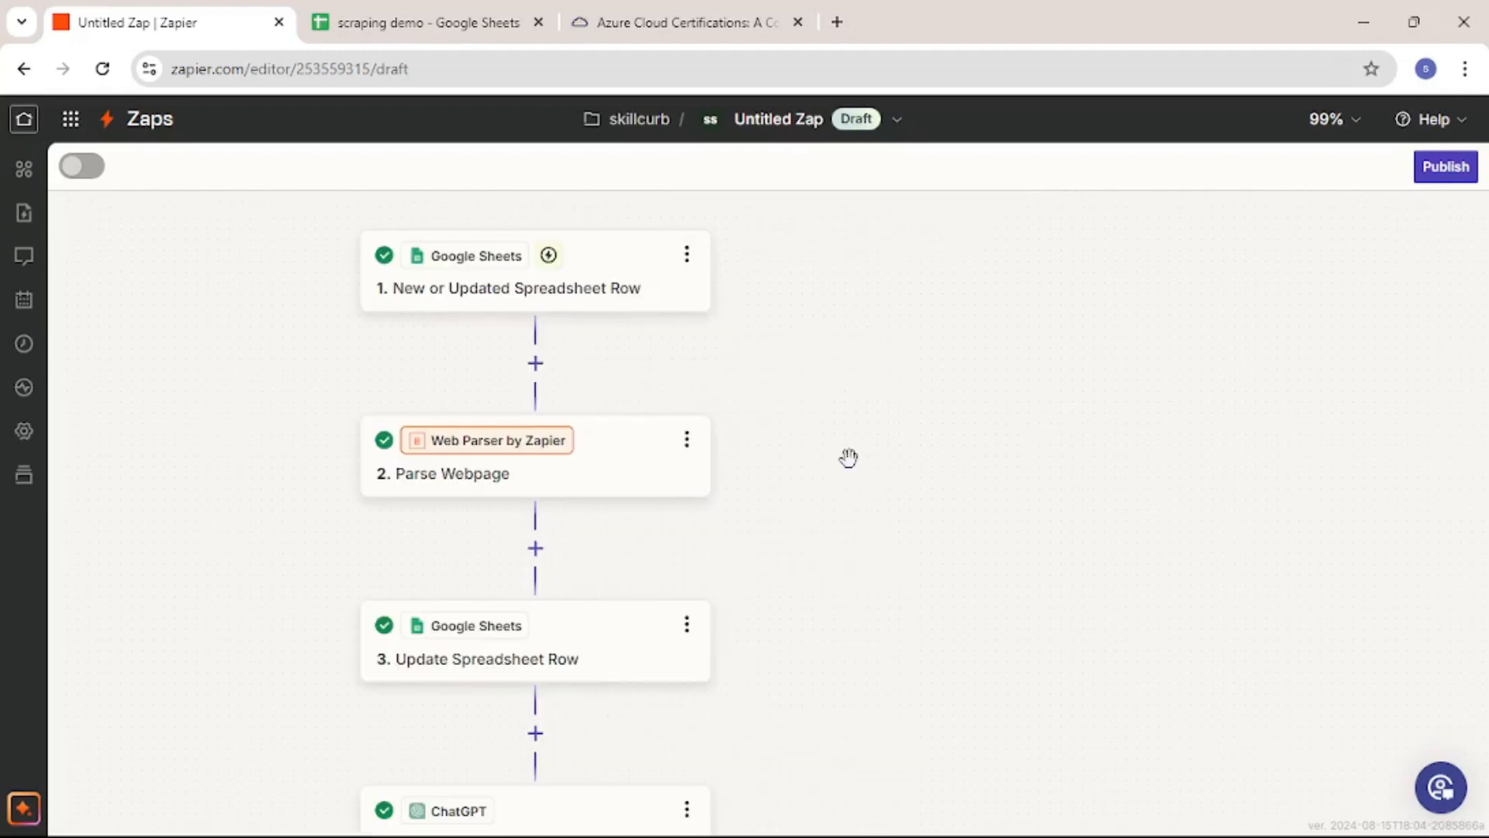
left_click_drag(911, 499, 1133, 561)
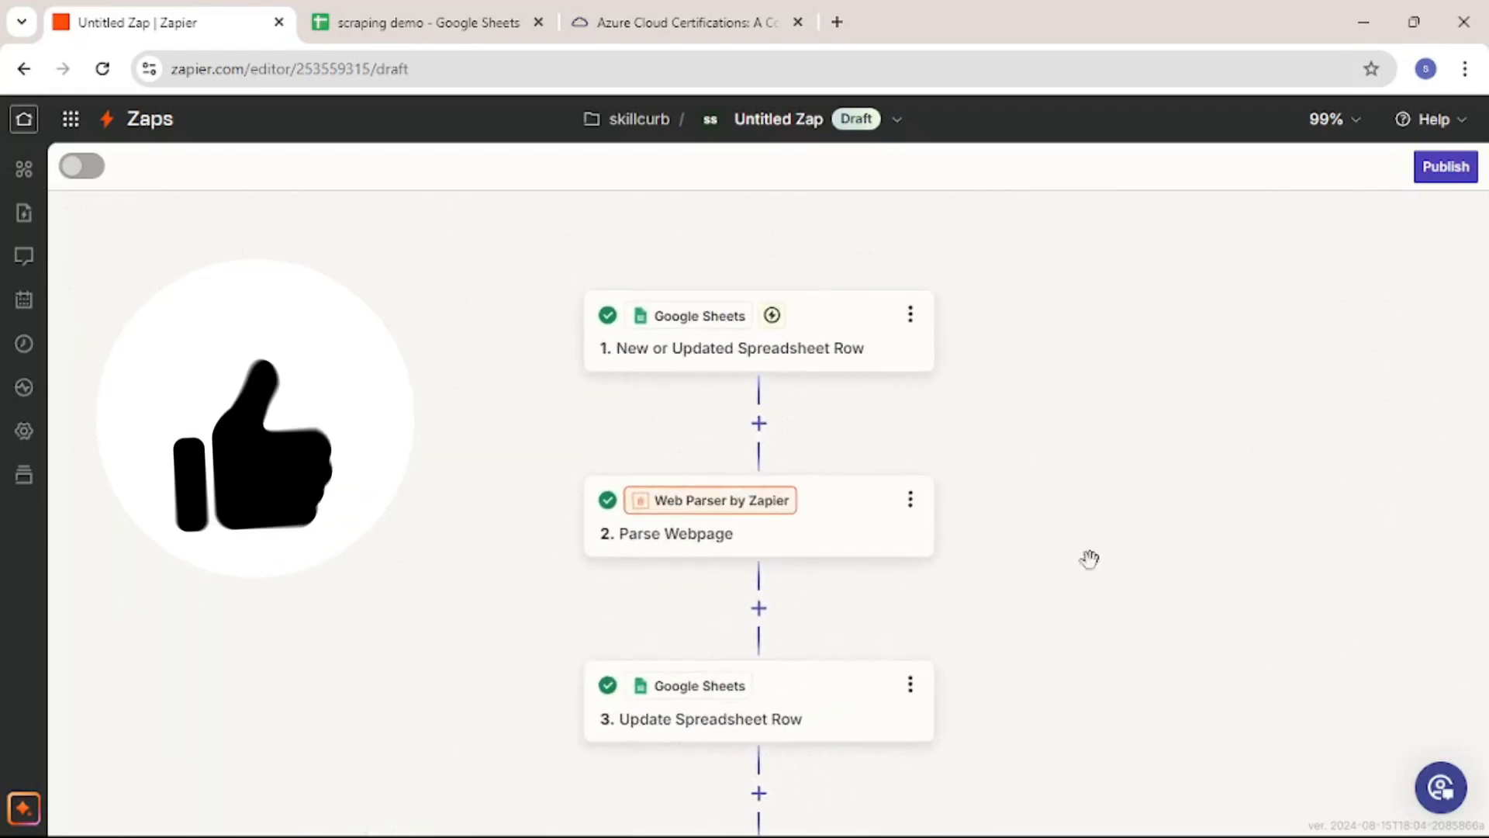
scroll(1037, 563, "up", 1)
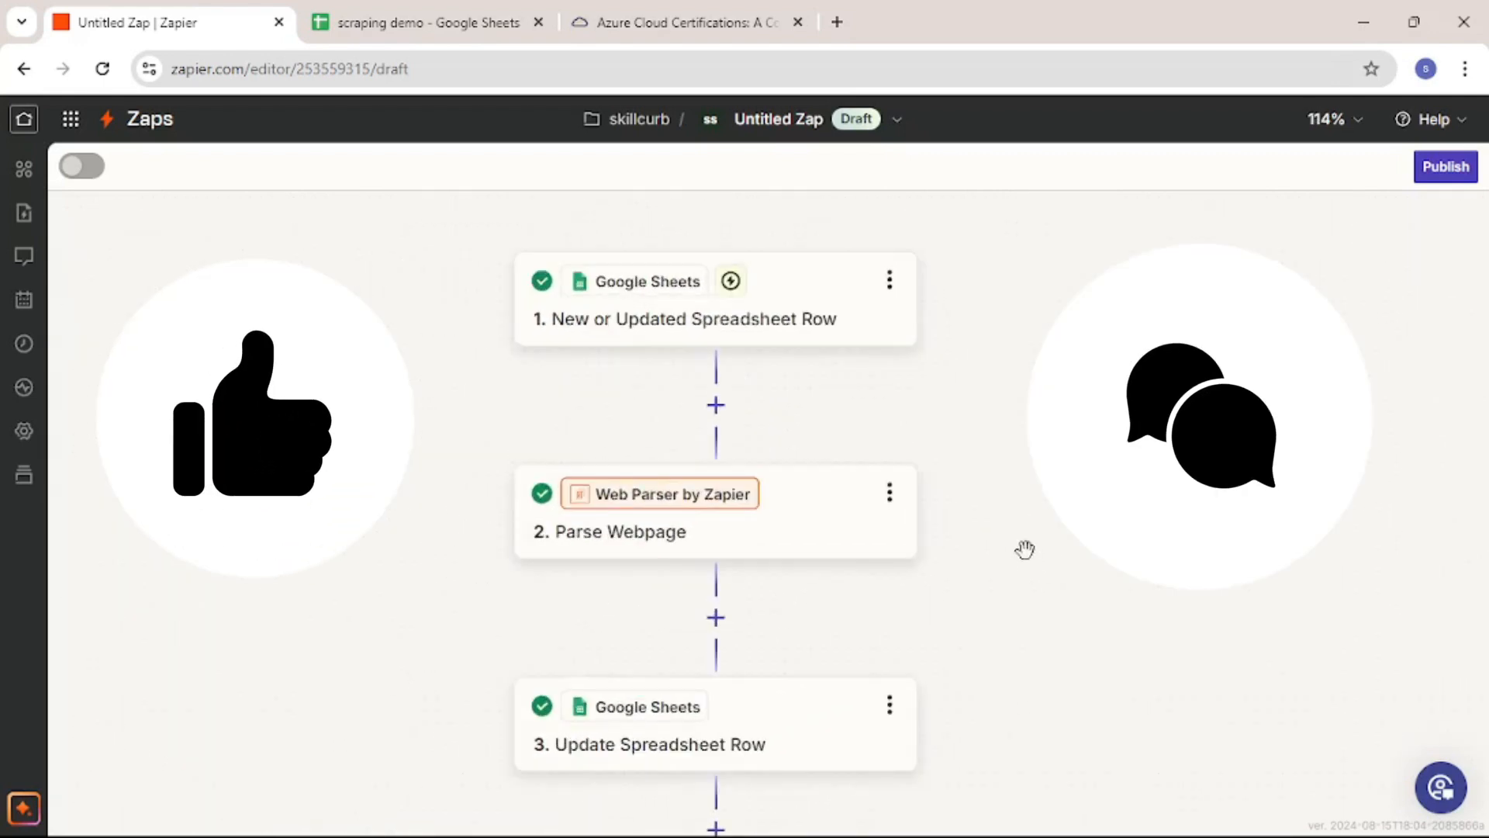